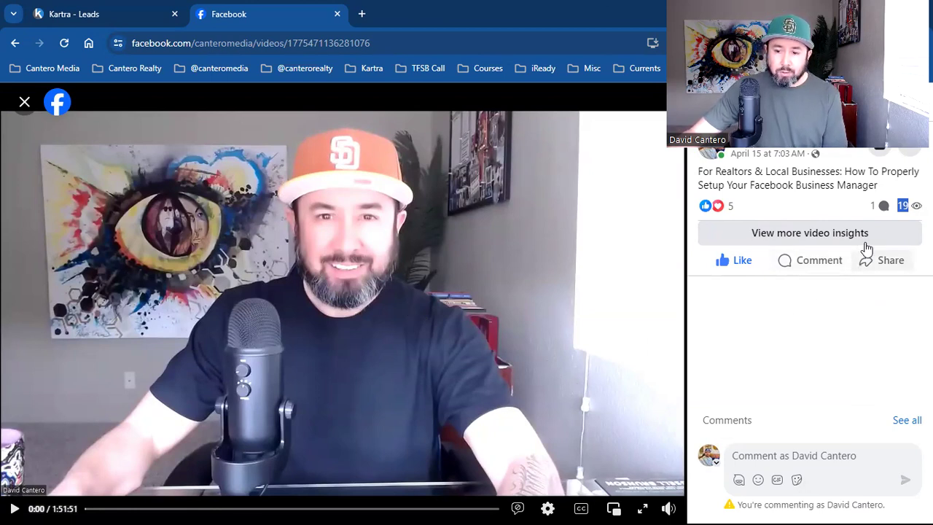
- Highlight the view count of the Facebook Business Manager setup video
{"action": "left_click", "coordinate": [904, 203]}
{"action": "double_click", "coordinate": [903, 204]}
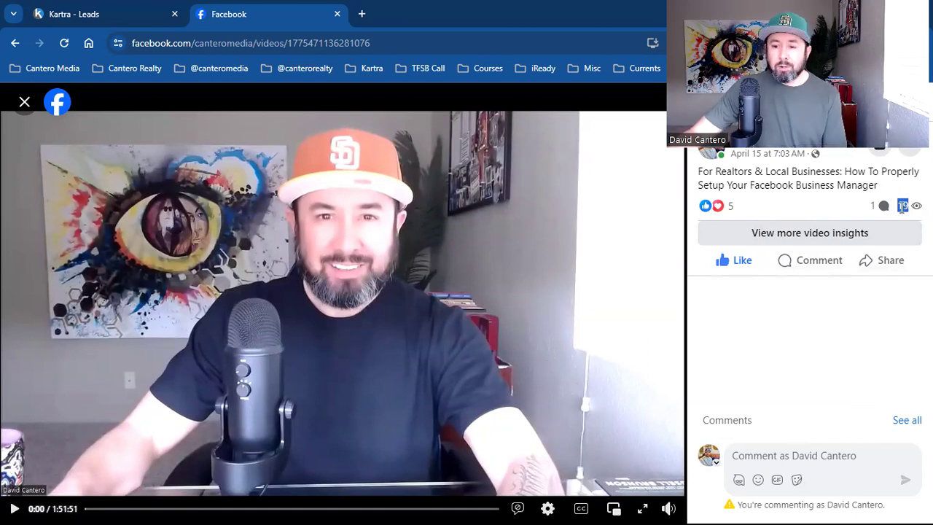
{"action": "left_click", "coordinate": [810, 461]}
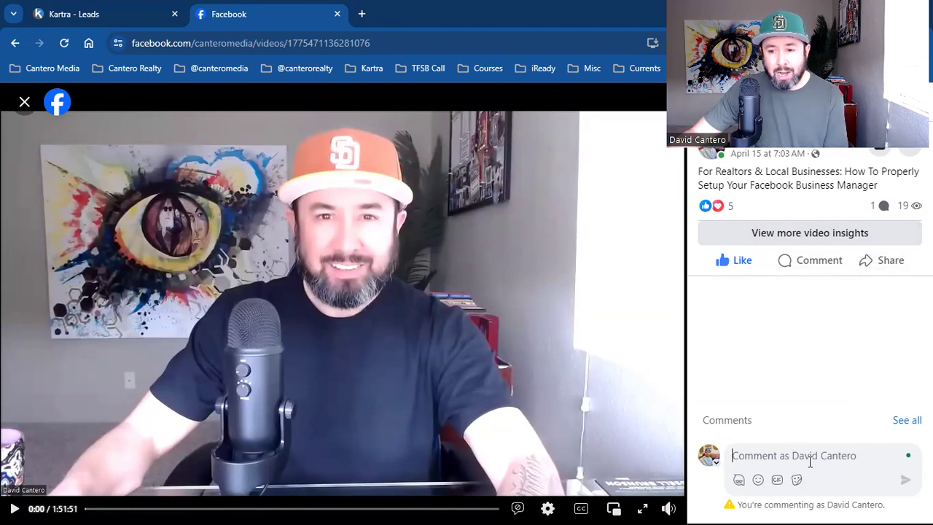
{"action": "double_click", "coordinate": [901, 207]}
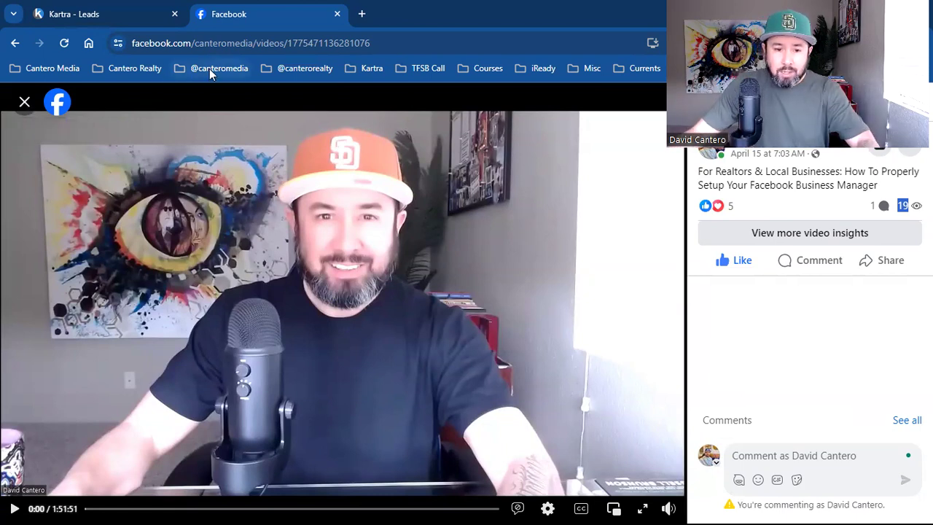
- Leave the video for the Facebook home page, expand its list of shortcuts and open Ads Manager
{"action": "left_click", "coordinate": [302, 68]}
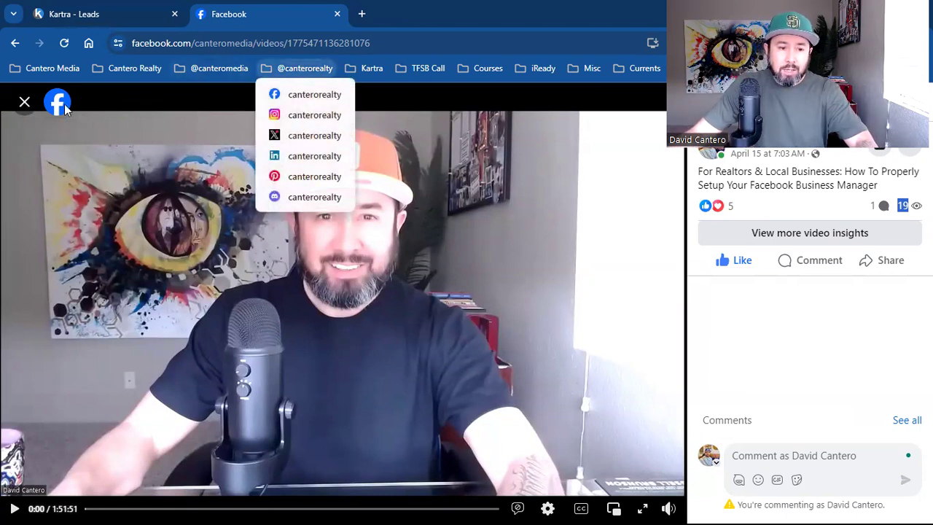
{"action": "left_click", "coordinate": [22, 105]}
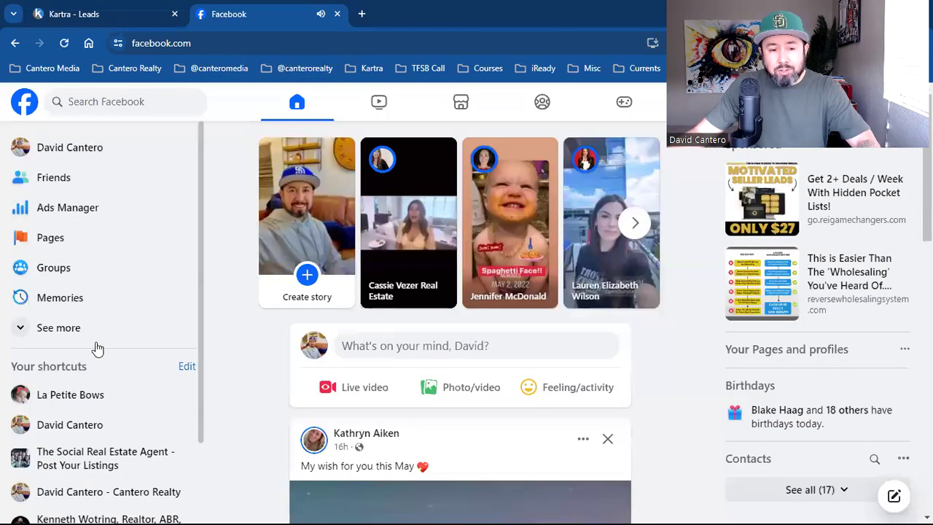
{"action": "left_click", "coordinate": [79, 338]}
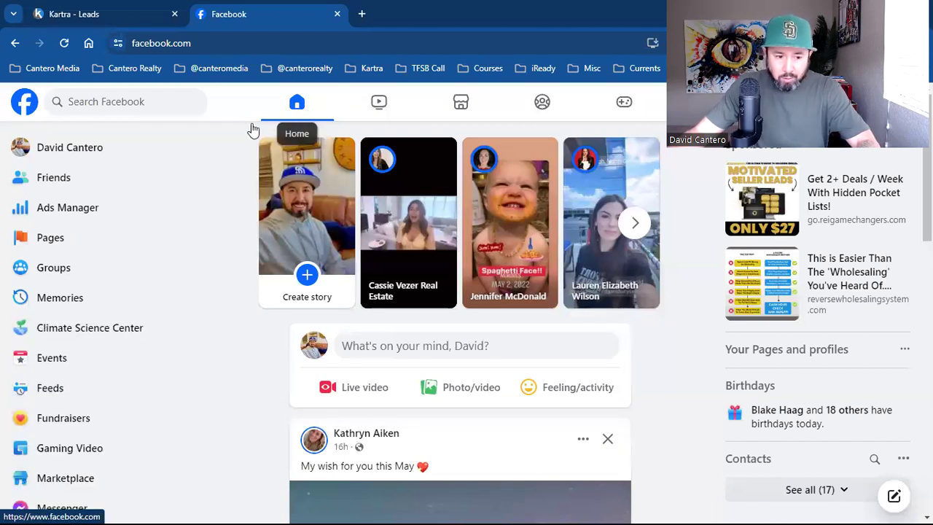
{"action": "left_click", "coordinate": [71, 222]}
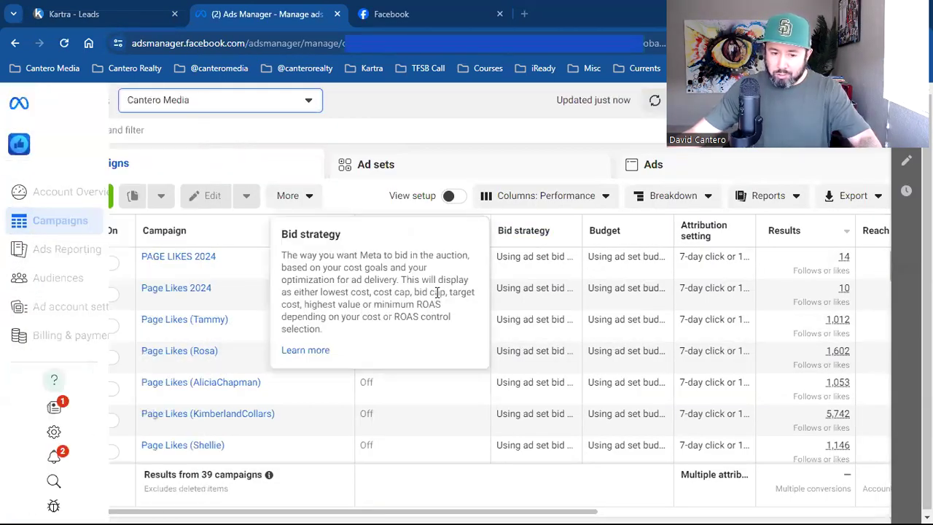
{"action": "mouse_move", "coordinate": [116, 306]}
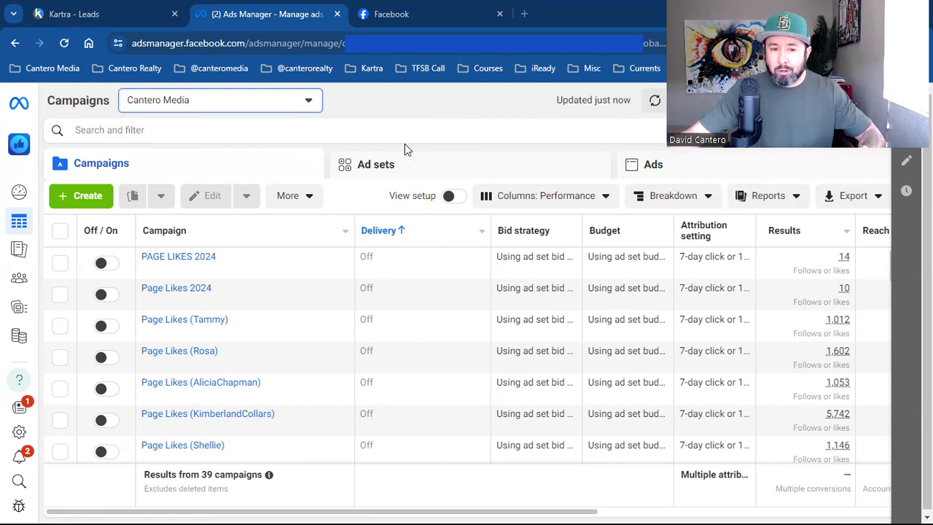
- Return to the Facebook page, highlight the title of the "How To Properly Setup Your Facebook Business Manager" post and pause its video
{"action": "left_click", "coordinate": [412, 7]}
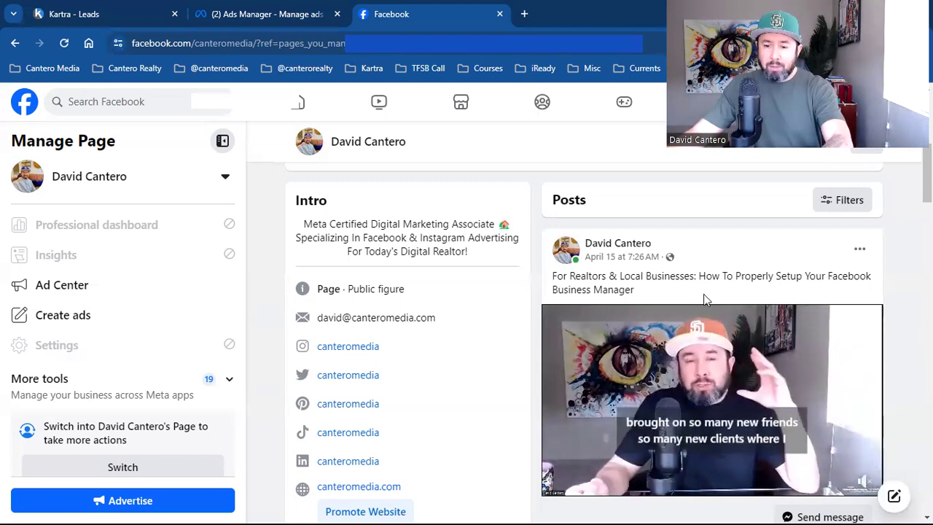
{"action": "triple_click", "coordinate": [717, 277]}
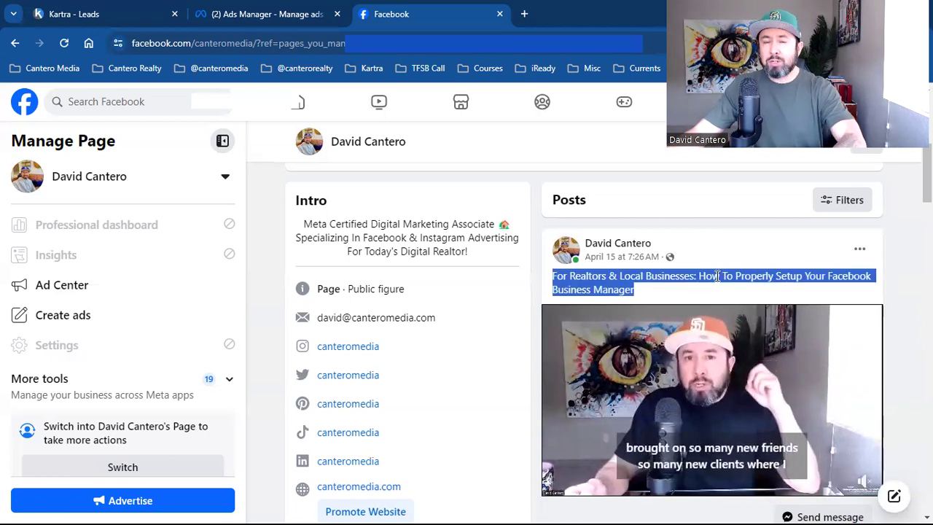
{"action": "left_click", "coordinate": [716, 277]}
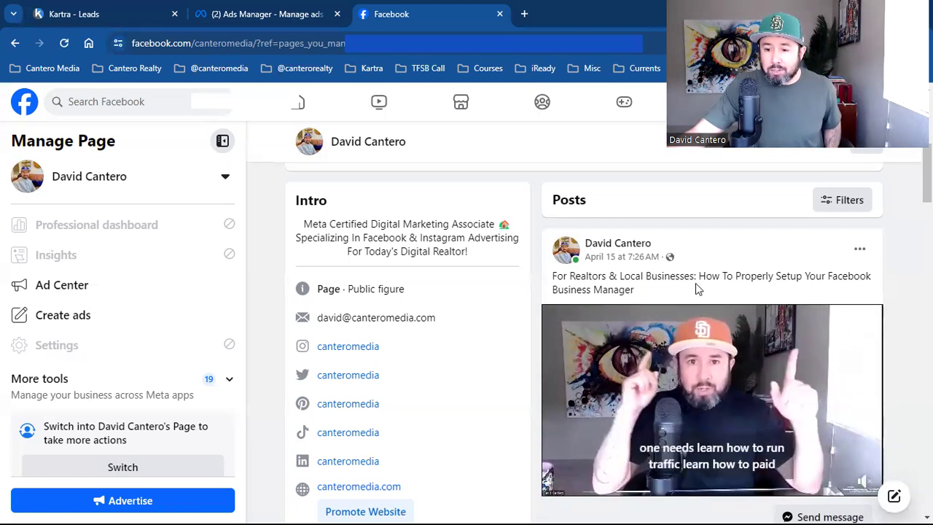
{"action": "triple_click", "coordinate": [696, 285]}
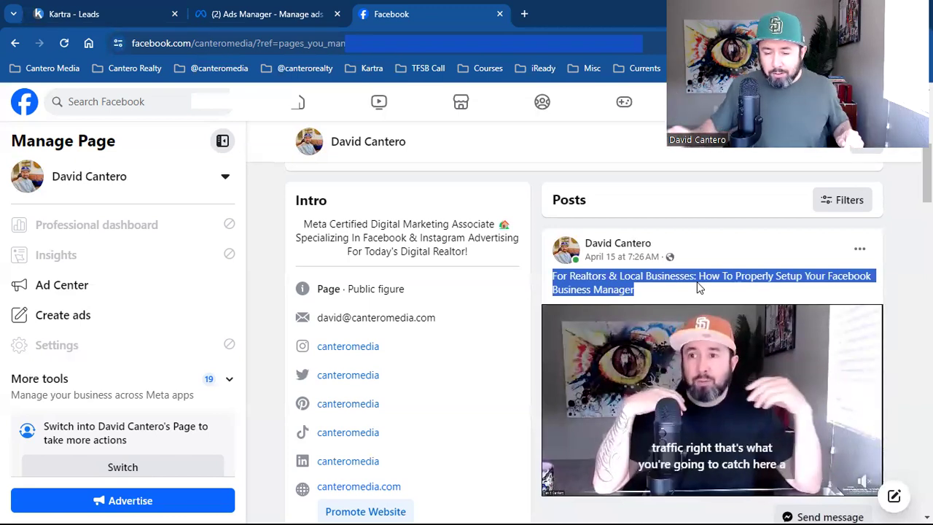
{"action": "triple_click", "coordinate": [697, 282]}
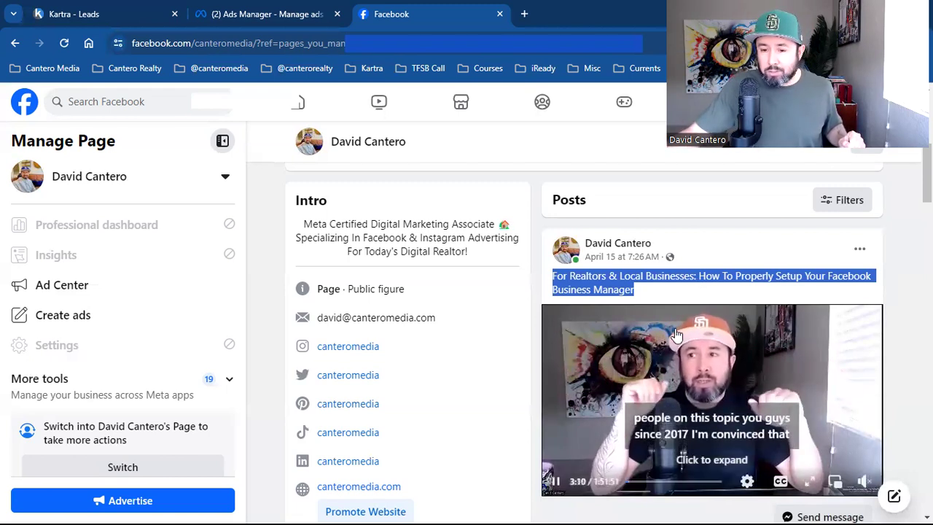
{"action": "triple_click", "coordinate": [673, 281]}
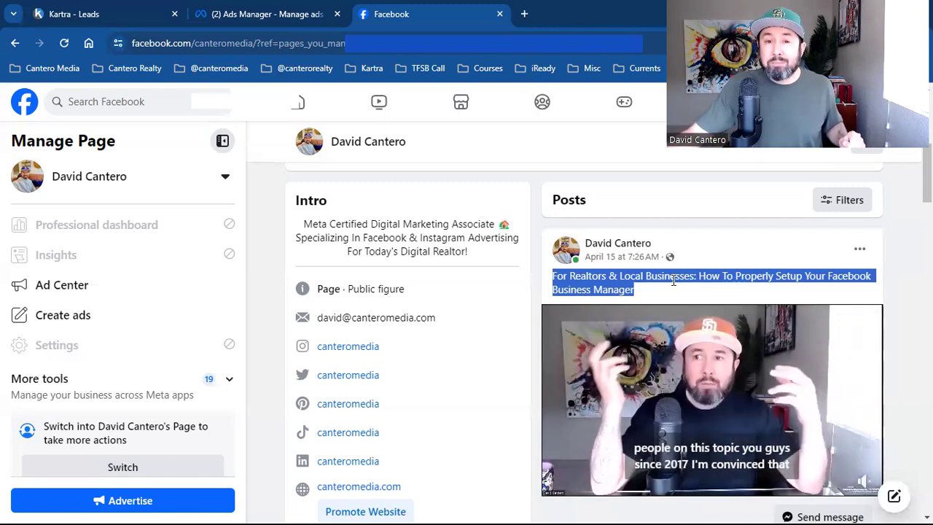
{"action": "mouse_move", "coordinate": [653, 374]}
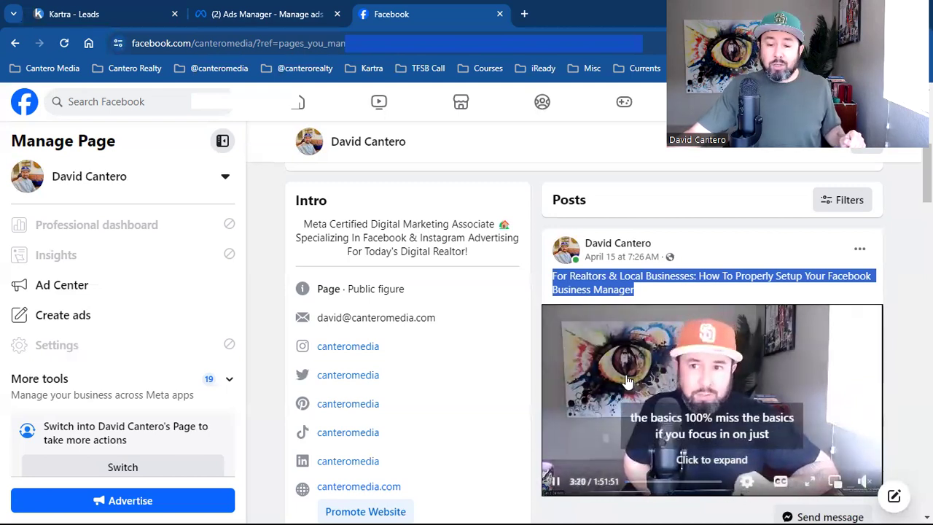
{"action": "triple_click", "coordinate": [620, 284]}
{"action": "mouse_move", "coordinate": [591, 328]}
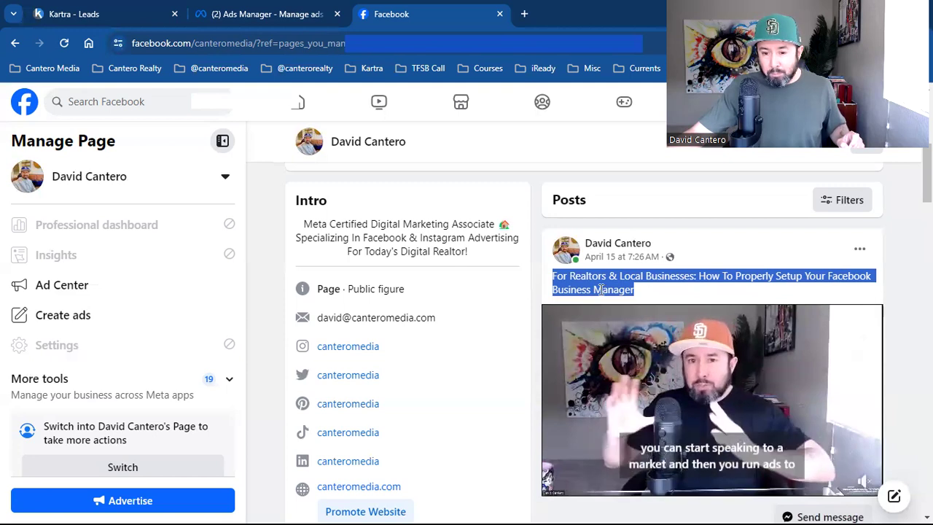
{"action": "left_click", "coordinate": [596, 319]}
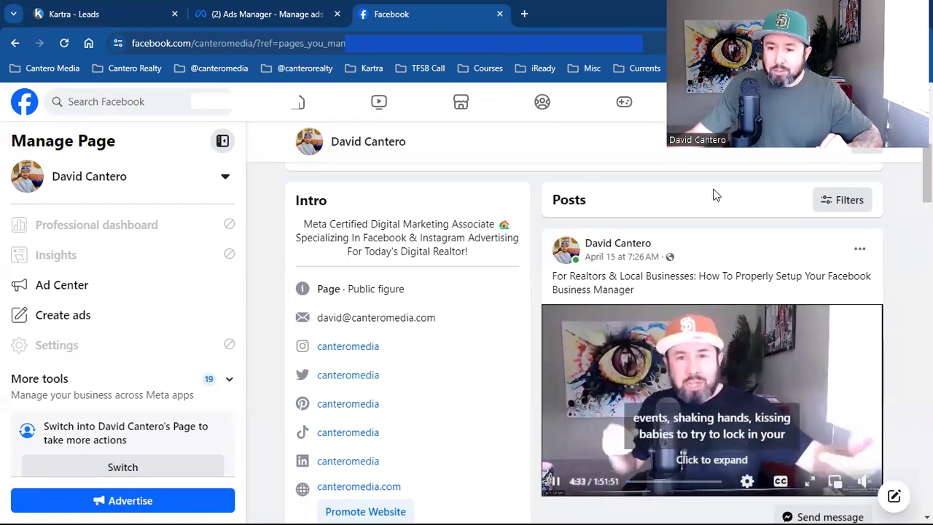
{"action": "triple_click", "coordinate": [759, 275]}
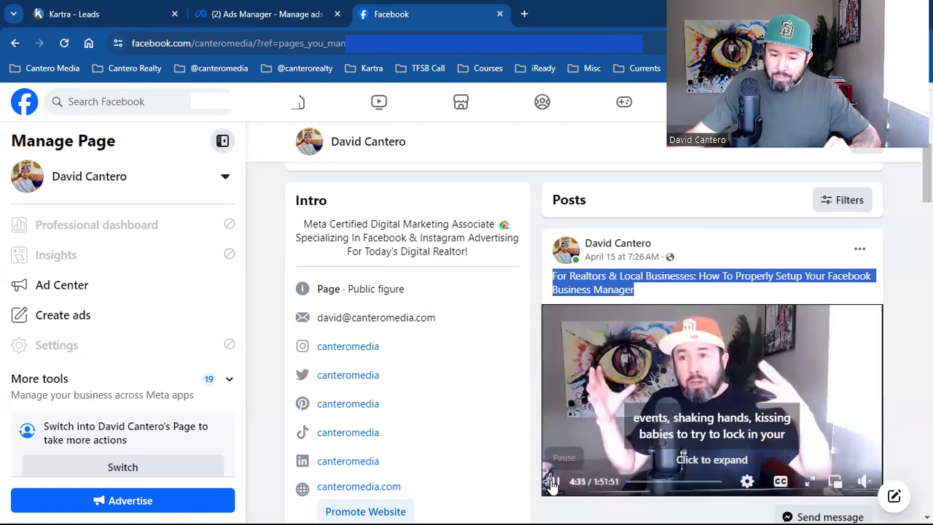
{"action": "left_click", "coordinate": [551, 482]}
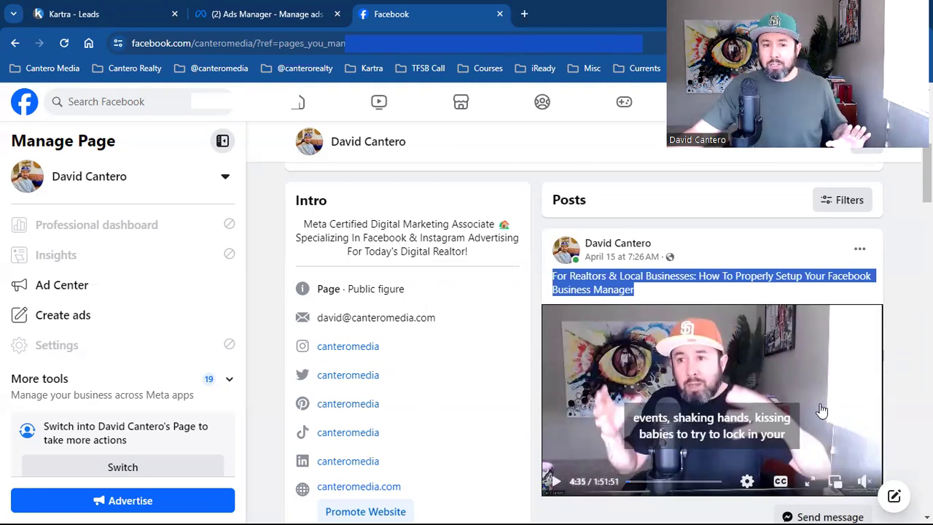
- Open the managed group "The Social Real Estate Agent - Post Your Listings" and examine members' listing posts and their reach
{"action": "left_click", "coordinate": [524, 119]}
{"action": "left_click", "coordinate": [187, 379]}
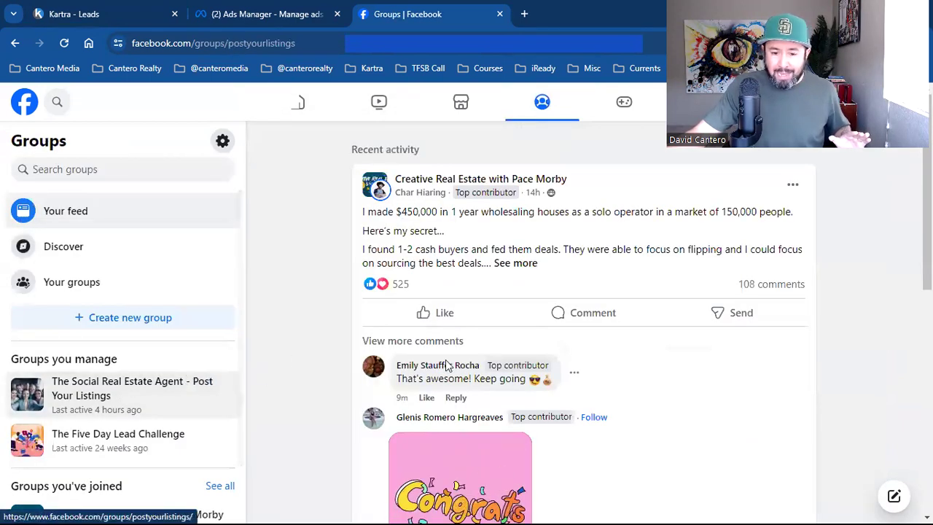
{"action": "scroll", "coordinate": [627, 350], "scroll_direction": "down", "scroll_amount": 4}
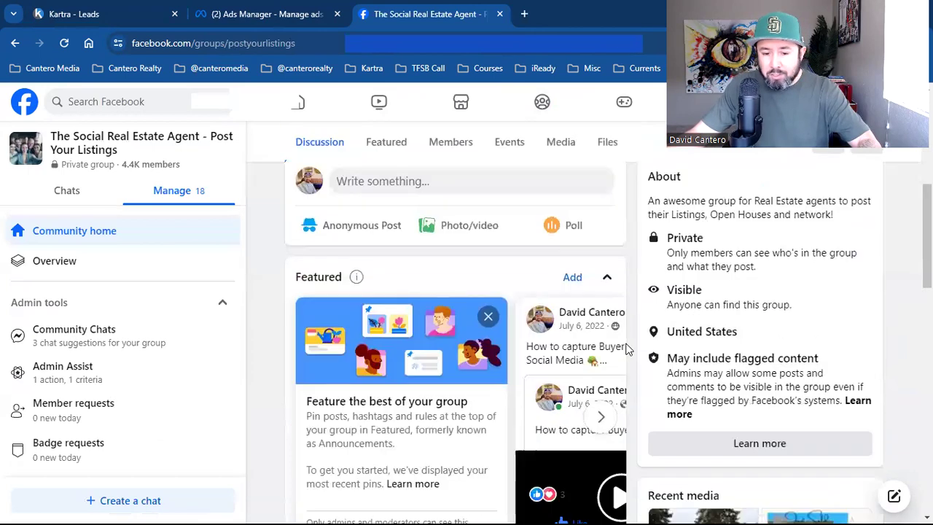
{"action": "scroll", "coordinate": [626, 350], "scroll_direction": "down", "scroll_amount": 4}
{"action": "scroll", "coordinate": [628, 348], "scroll_direction": "down", "scroll_amount": 3}
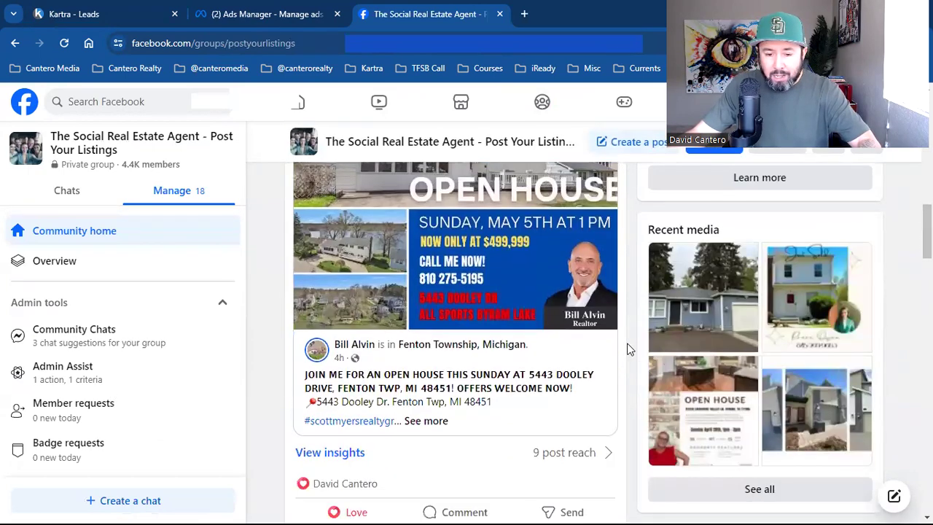
{"action": "scroll", "coordinate": [597, 370], "scroll_direction": "down", "scroll_amount": 5}
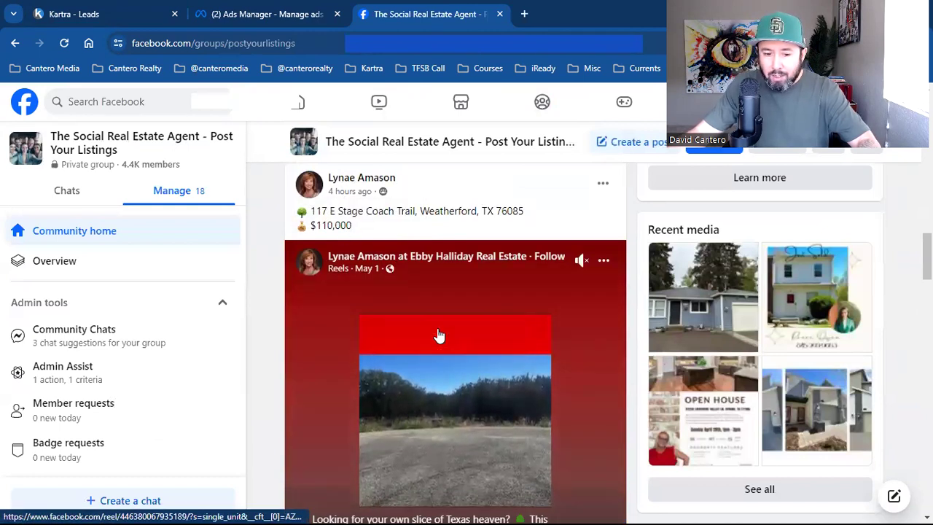
{"action": "scroll", "coordinate": [474, 358], "scroll_direction": "down", "scroll_amount": 3}
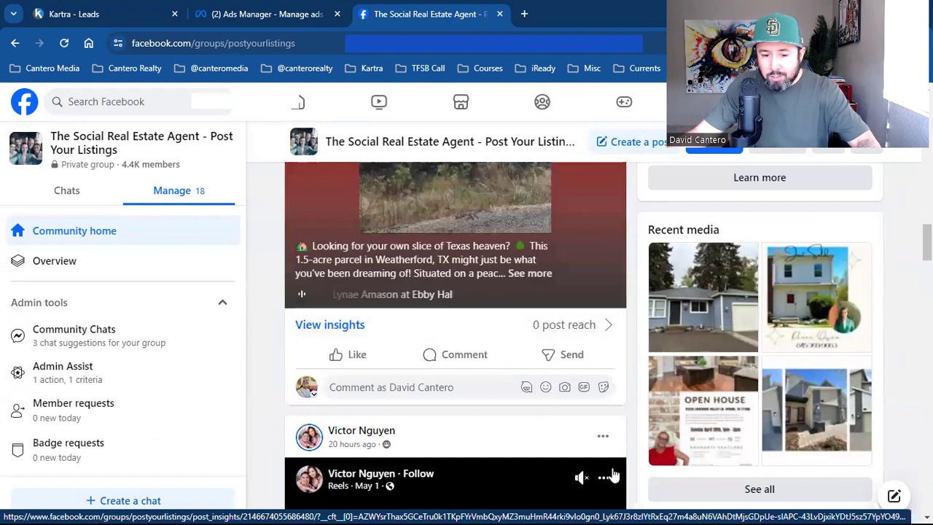
- Add a Love reaction to the pool reel captioned "She liked it. She wanted it. So he got it!" and review the post
{"action": "scroll", "coordinate": [614, 475], "scroll_direction": "down", "scroll_amount": 5}
{"action": "scroll", "coordinate": [613, 475], "scroll_direction": "up", "scroll_amount": 1}
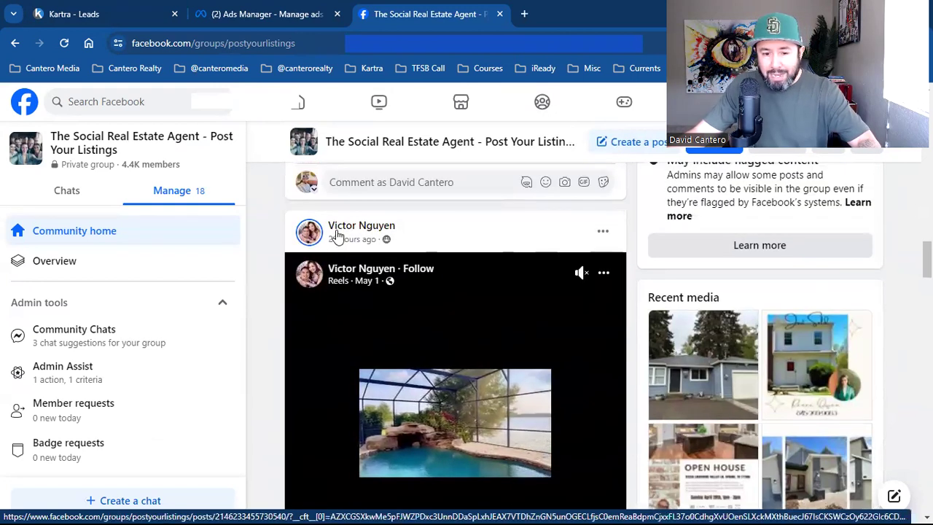
{"action": "scroll", "coordinate": [607, 379], "scroll_direction": "down", "scroll_amount": 1}
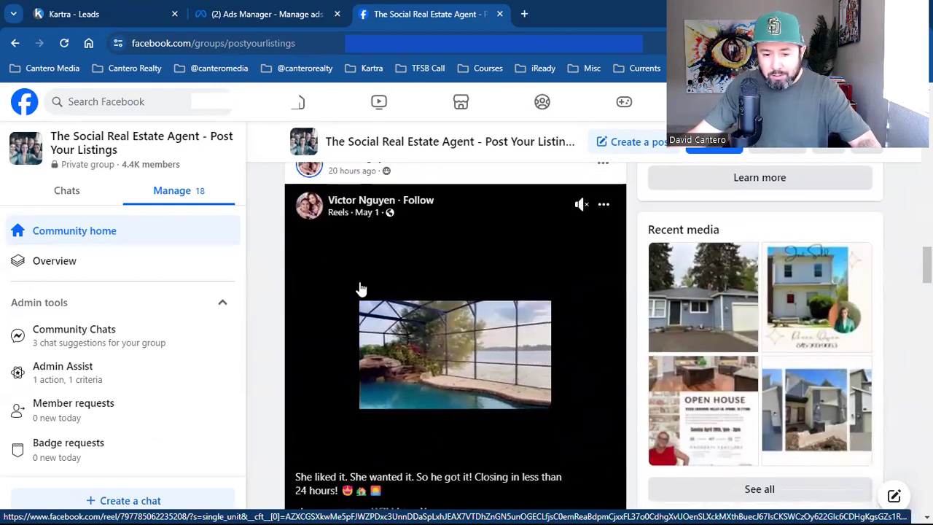
{"action": "scroll", "coordinate": [736, 354], "scroll_direction": "down", "scroll_amount": 3}
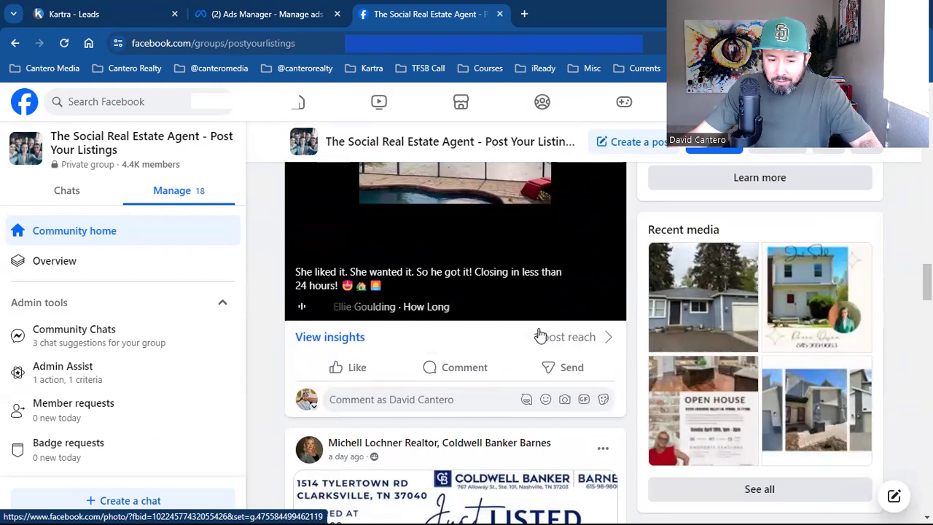
{"action": "mouse_move", "coordinate": [343, 368]}
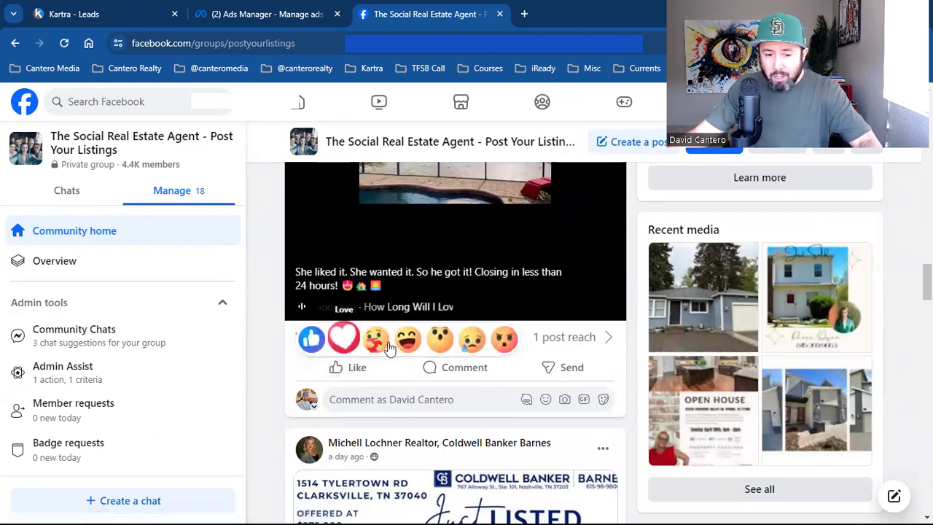
{"action": "left_click", "coordinate": [343, 337]}
{"action": "scroll", "coordinate": [543, 370], "scroll_direction": "up", "scroll_amount": 4}
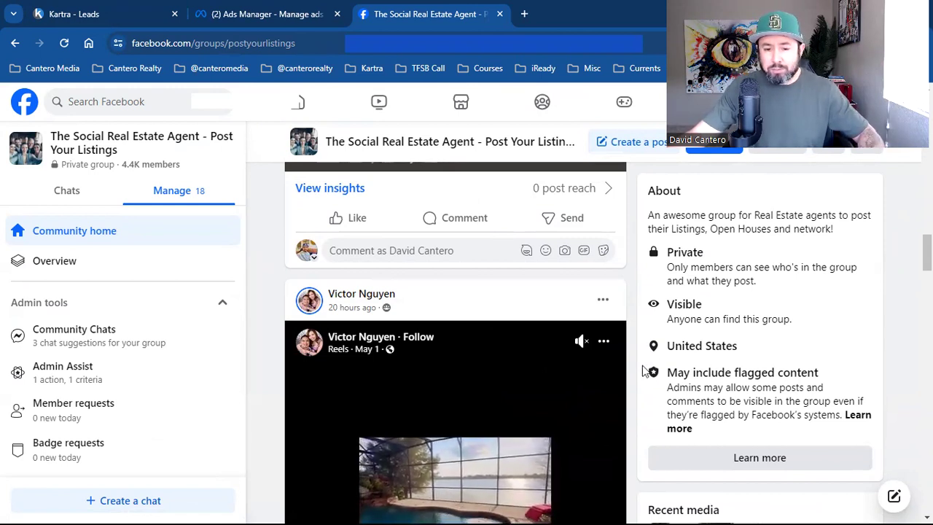
{"action": "scroll", "coordinate": [562, 365], "scroll_direction": "down", "scroll_amount": 2}
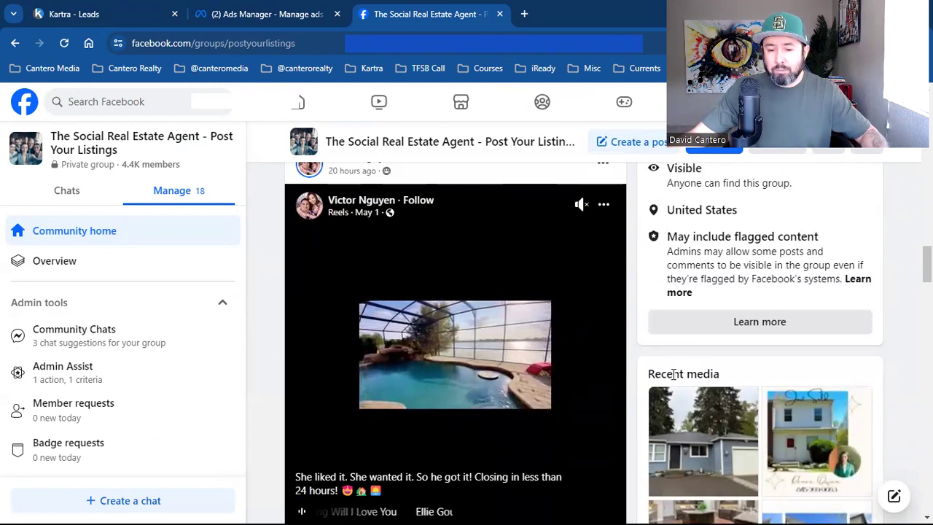
{"action": "scroll", "coordinate": [490, 364], "scroll_direction": "down", "scroll_amount": 1}
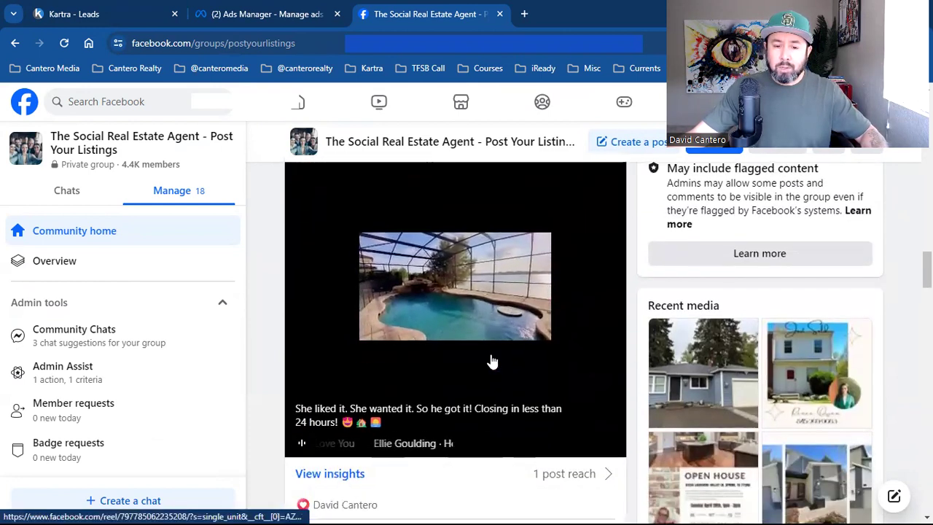
{"action": "scroll", "coordinate": [537, 381], "scroll_direction": "up", "scroll_amount": 2}
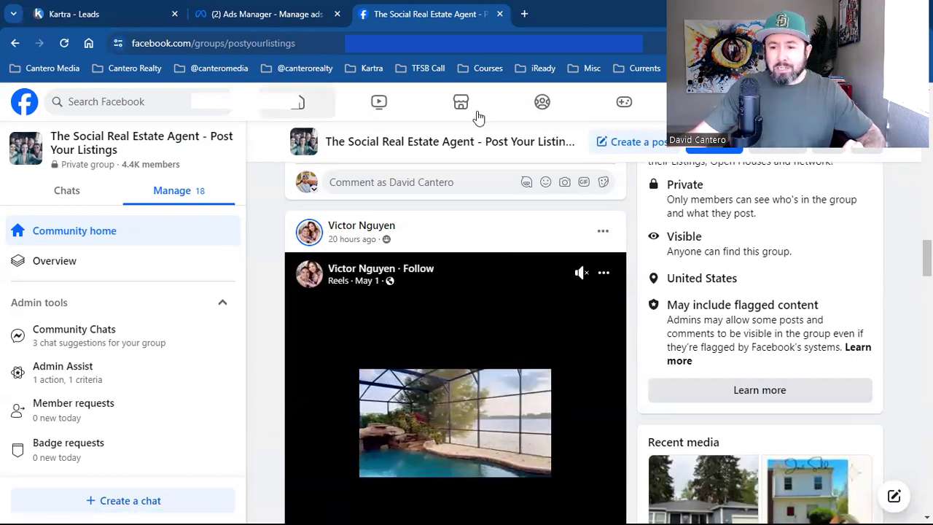
- View the personal profile and the canteromedia page's April 15 video post, and return to the Facebook home feed
{"action": "left_click", "coordinate": [758, 250]}
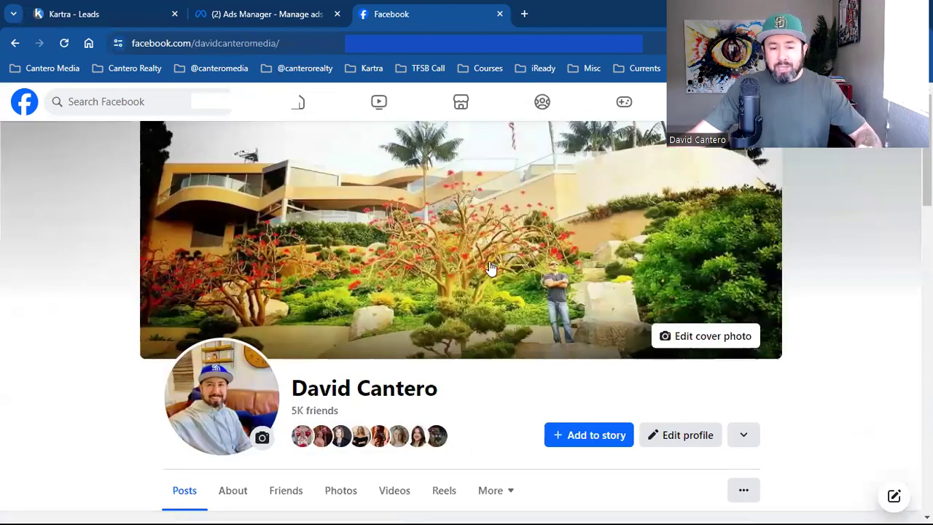
{"action": "scroll", "coordinate": [357, 336], "scroll_direction": "down", "scroll_amount": 5}
{"action": "mouse_move", "coordinate": [328, 306]}
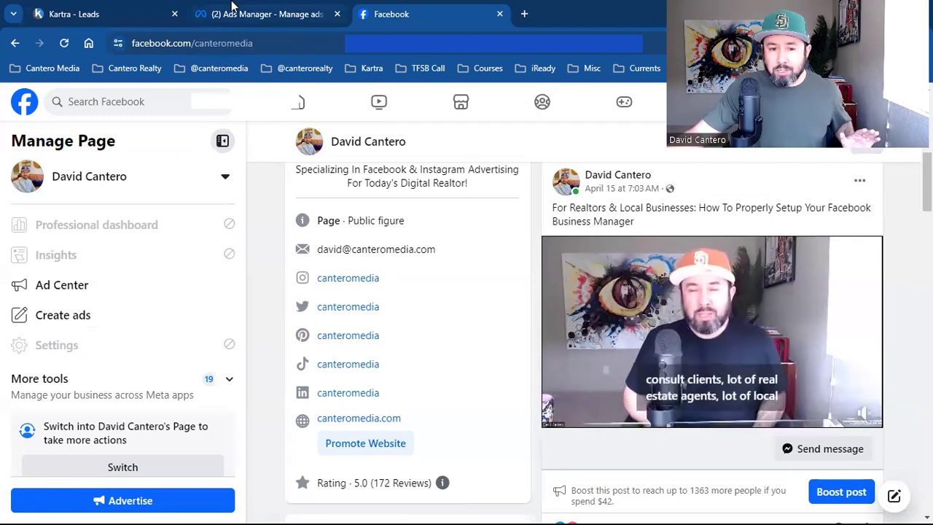
{"action": "left_click", "coordinate": [313, 107]}
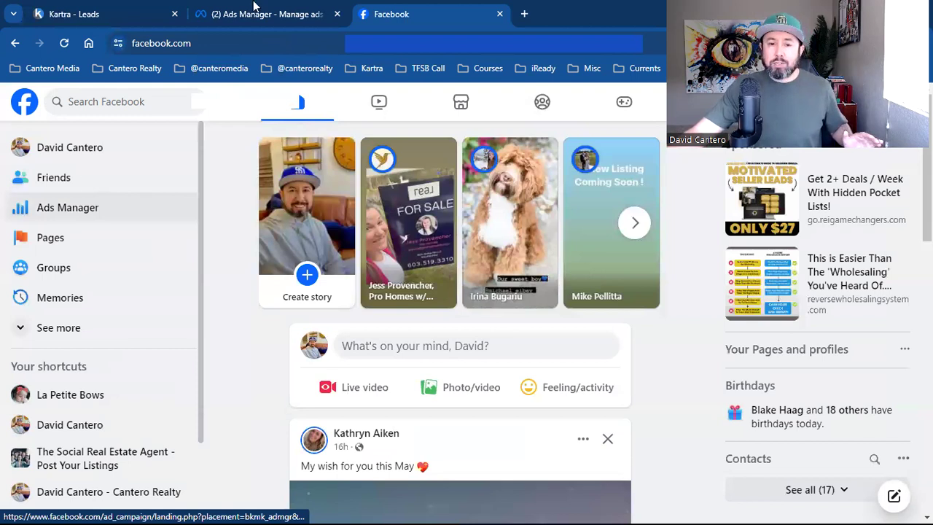
- Switch to Ads Manager, start creating a new Auction campaign and choose Awareness as the campaign objective
{"action": "left_click", "coordinate": [255, 13]}
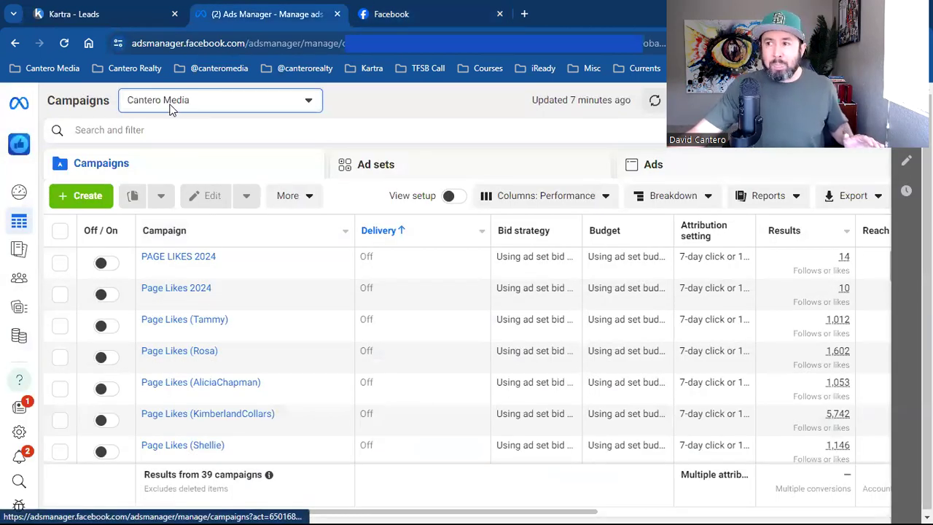
{"action": "left_click", "coordinate": [426, 10]}
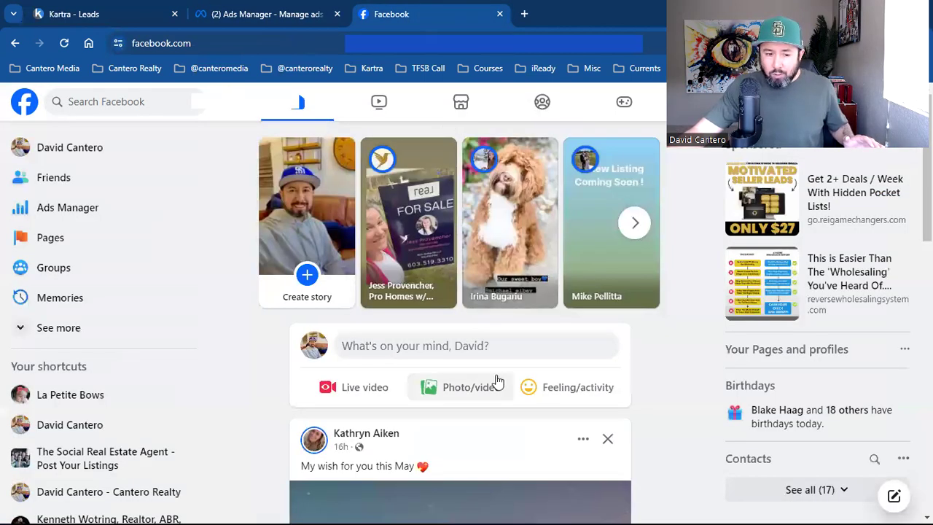
{"action": "left_click", "coordinate": [255, 12]}
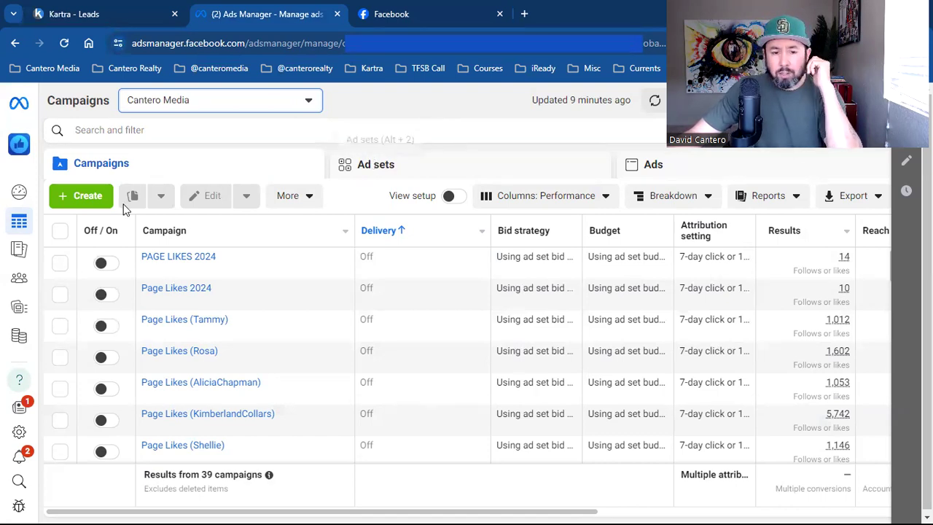
{"action": "left_click", "coordinate": [80, 203]}
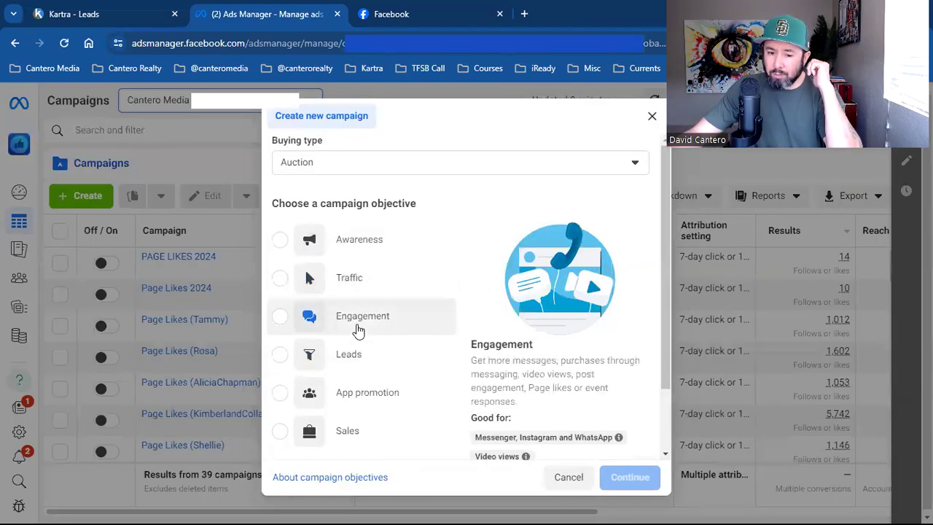
{"action": "scroll", "coordinate": [356, 329], "scroll_direction": "down", "scroll_amount": 1}
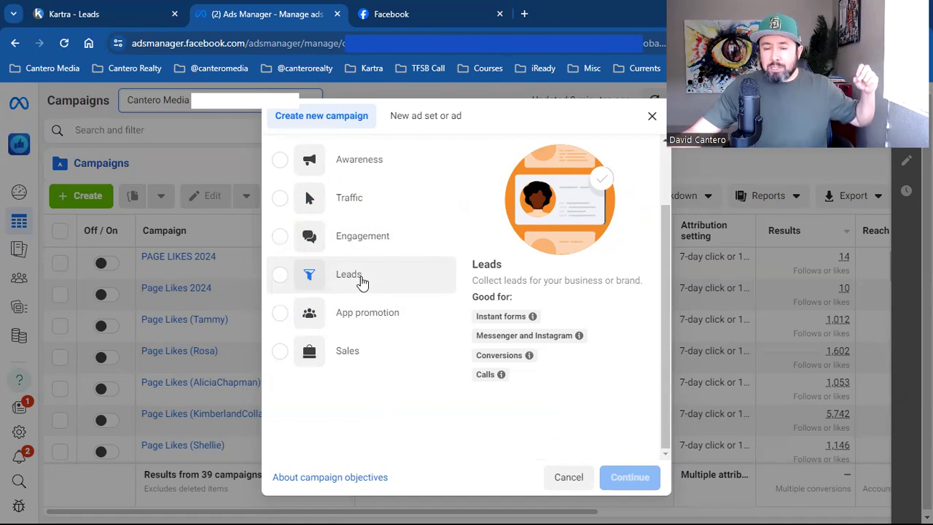
{"action": "left_click", "coordinate": [362, 283]}
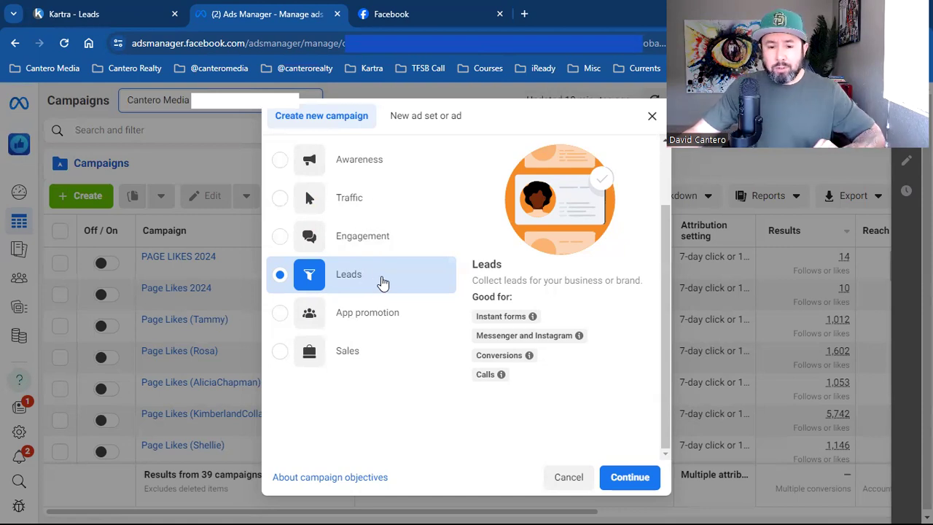
{"action": "left_click", "coordinate": [349, 158]}
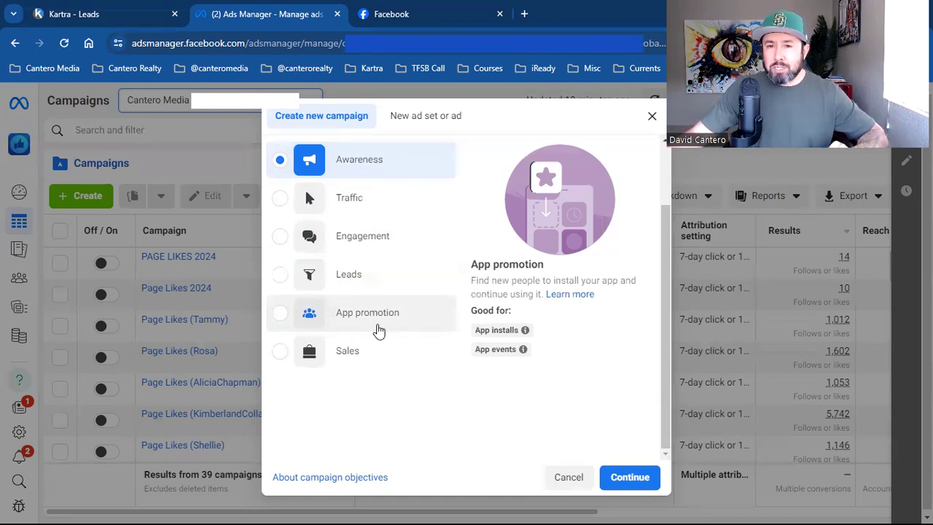
{"action": "scroll", "coordinate": [377, 331], "scroll_direction": "up", "scroll_amount": 2}
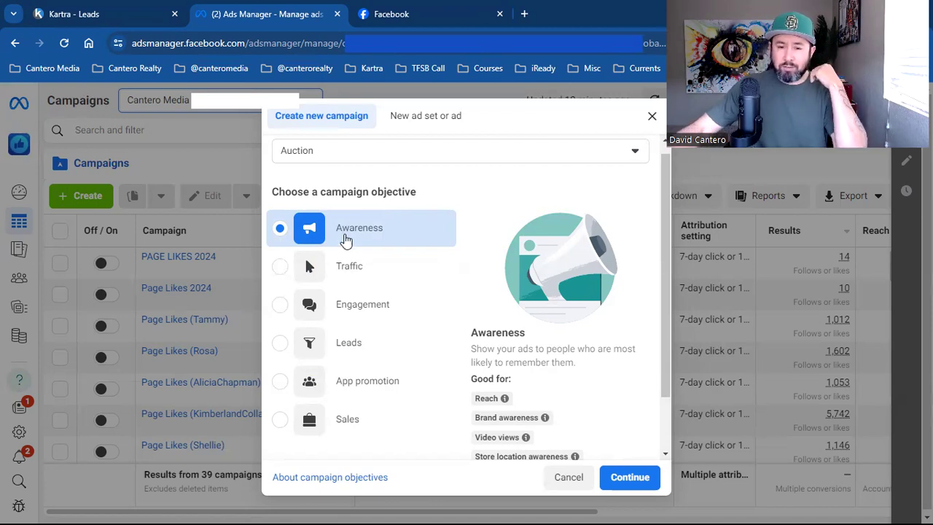
- Switch to Facebook and open the canteromedia page to view its April 15 Business Manager setup video post
{"action": "left_click", "coordinate": [415, 11]}
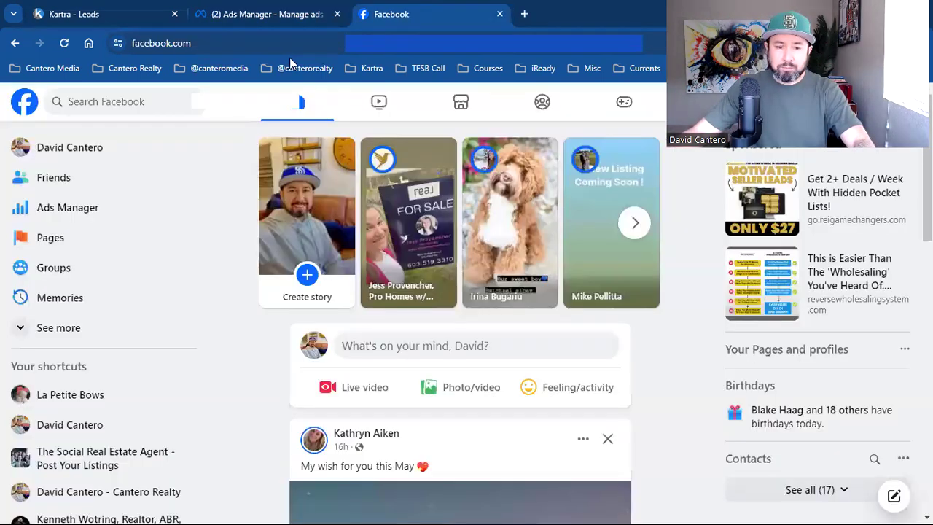
{"action": "left_click", "coordinate": [224, 71]}
{"action": "left_click", "coordinate": [219, 73]}
{"action": "left_click", "coordinate": [222, 73]}
{"action": "left_click", "coordinate": [223, 94]}
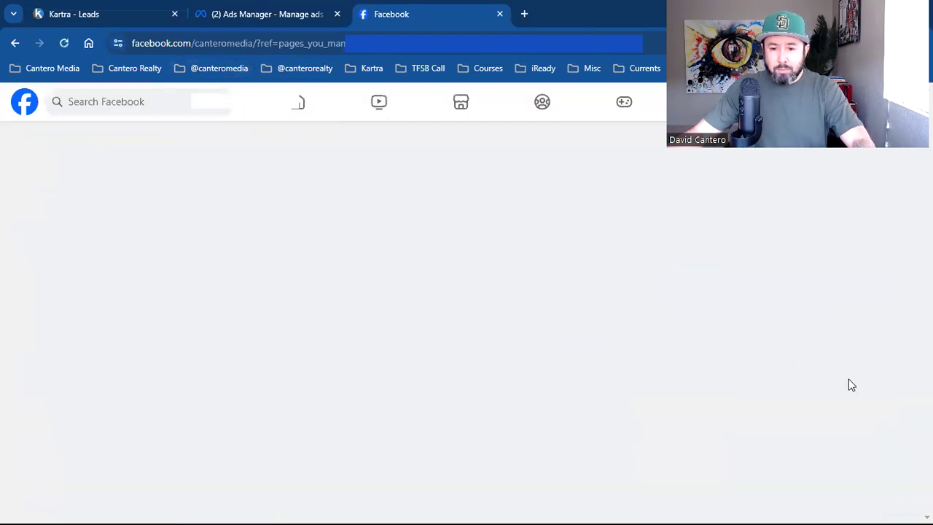
{"action": "scroll", "coordinate": [850, 381], "scroll_direction": "down", "scroll_amount": 4}
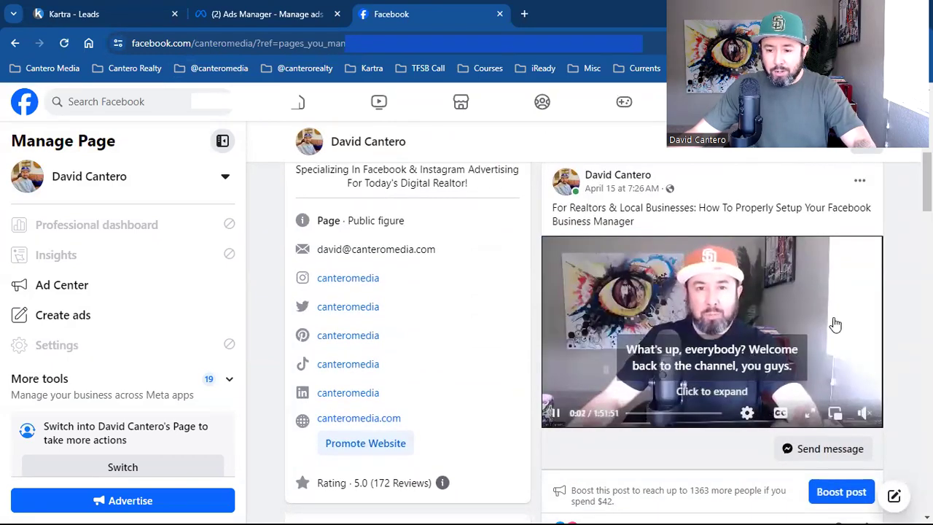
- Return to Ads Manager, continue with the Awareness objective and dismiss the recommendation to try a Leads campaign
{"action": "left_click", "coordinate": [241, 14]}
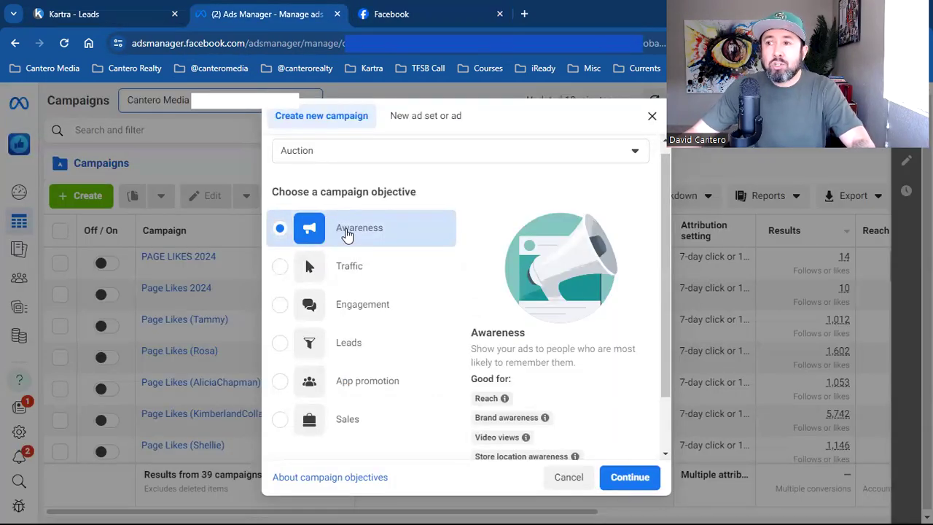
{"action": "scroll", "coordinate": [395, 282], "scroll_direction": "down", "scroll_amount": 2}
{"action": "left_click", "coordinate": [622, 473]}
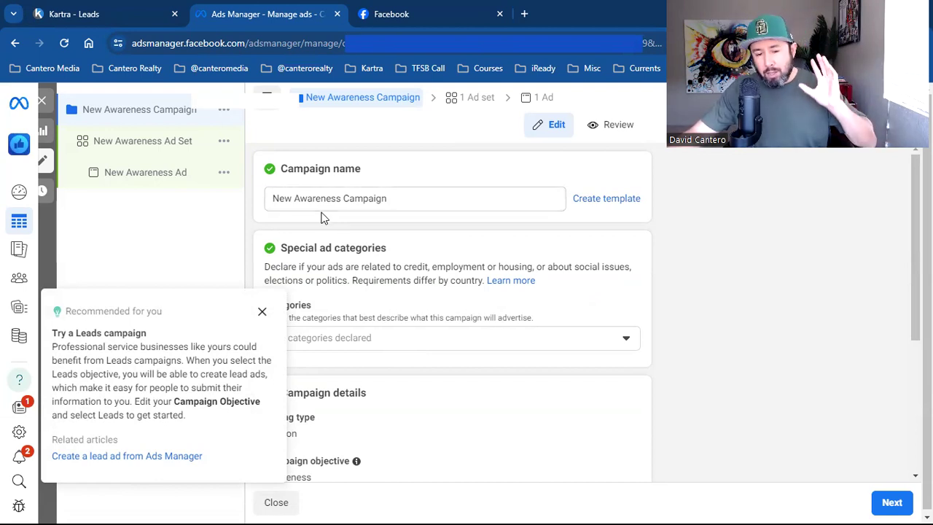
{"action": "triple_click", "coordinate": [325, 197]}
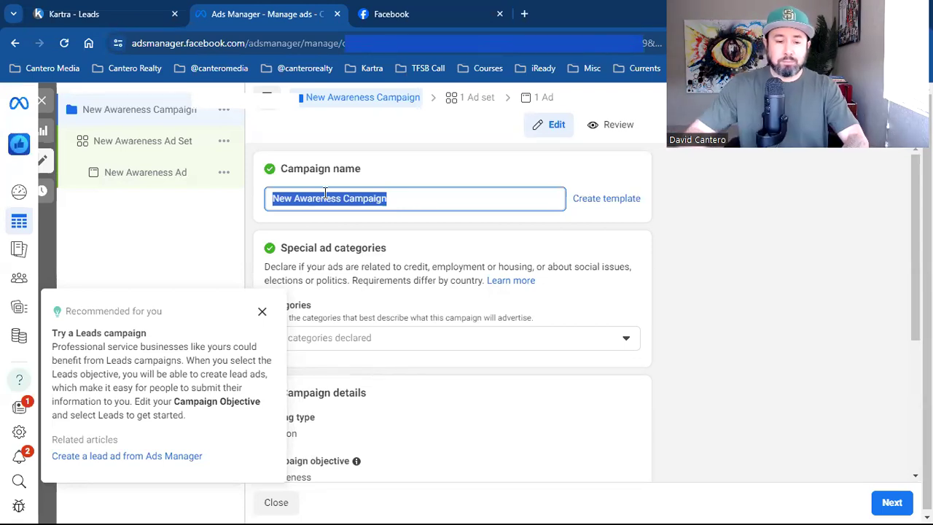
{"action": "left_click", "coordinate": [262, 311]}
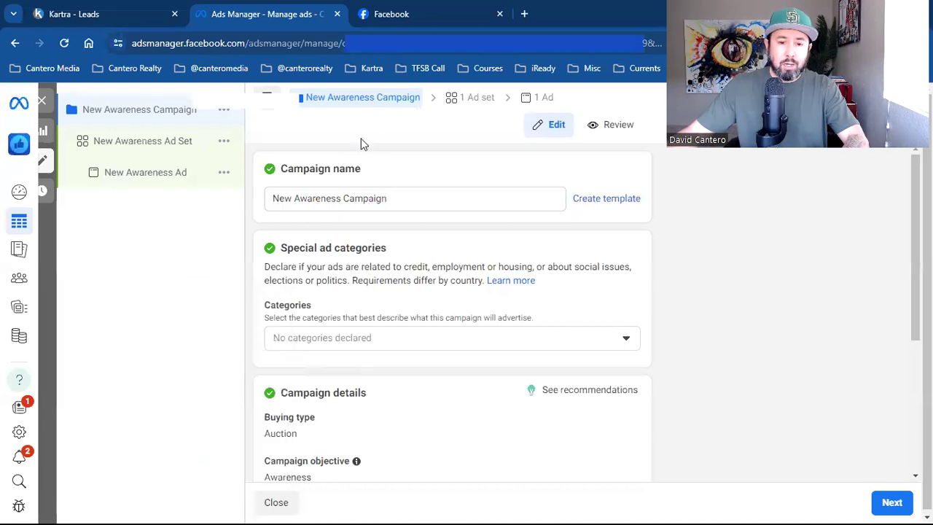
- Copy "For Realtors & Local Businesses" from the Facebook page's post title and use it as the campaign name in Ads Manager
{"action": "left_click", "coordinate": [387, 14]}
{"action": "left_click_drag", "start_coordinate": [553, 207], "coordinate": [687, 208]}
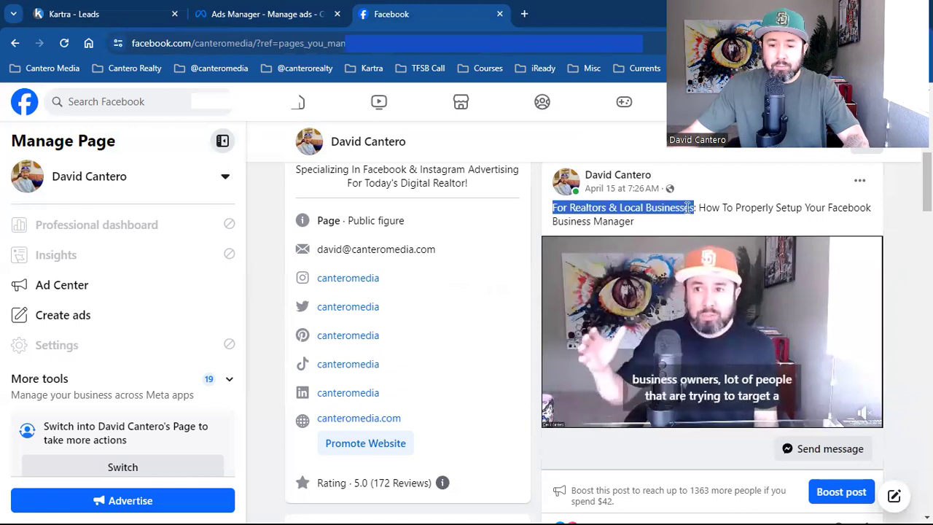
{"action": "right_click", "coordinate": [686, 208]}
{"action": "left_click", "coordinate": [422, 221]}
{"action": "left_click", "coordinate": [268, 14]}
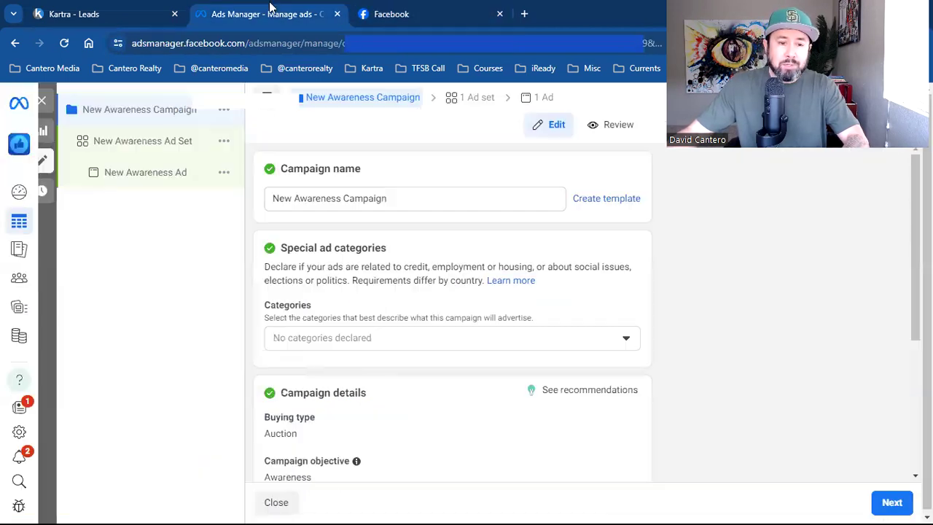
{"action": "triple_click", "coordinate": [328, 204]}
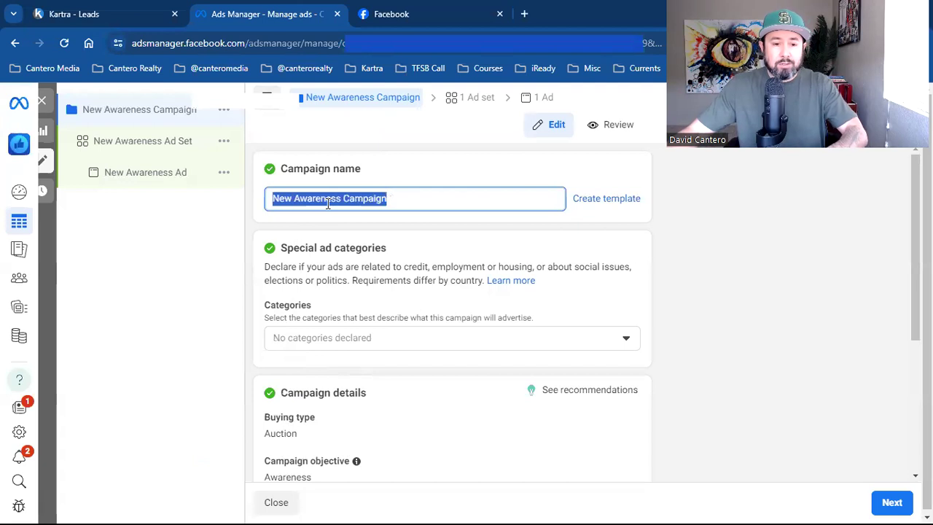
{"action": "key", "text": "ctrl+v"}
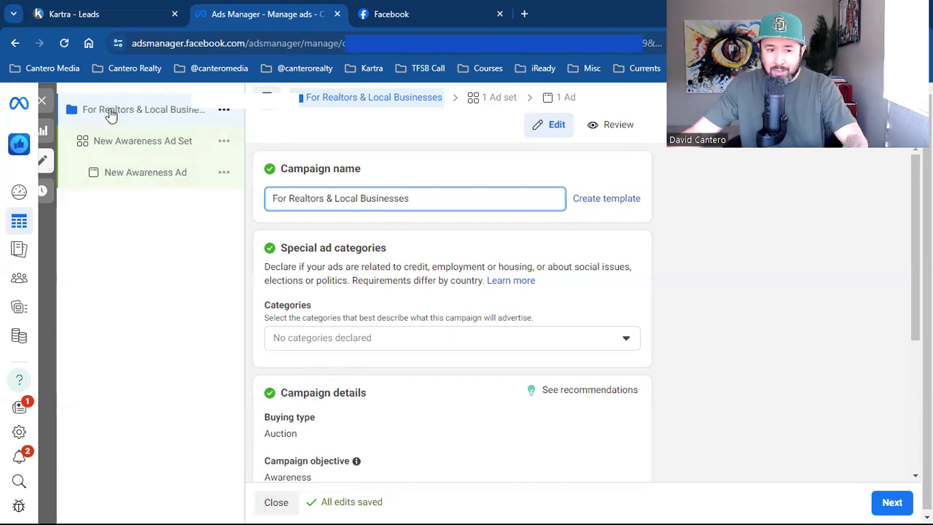
- Append "(Awareness)" to the end of the campaign name
{"action": "triple_click", "coordinate": [337, 208]}
{"action": "left_click", "coordinate": [467, 198]}
{"action": "type", "text": "("}
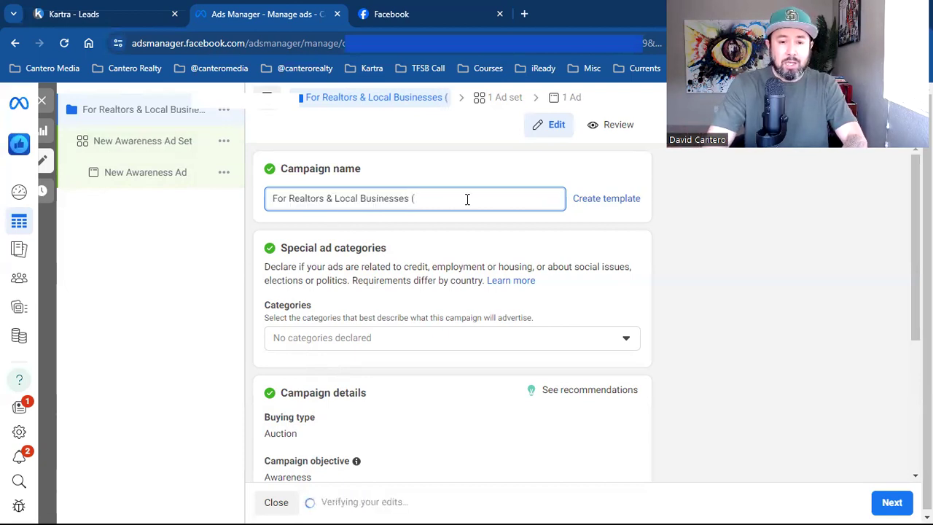
{"action": "type", "text": "Awareness)"}
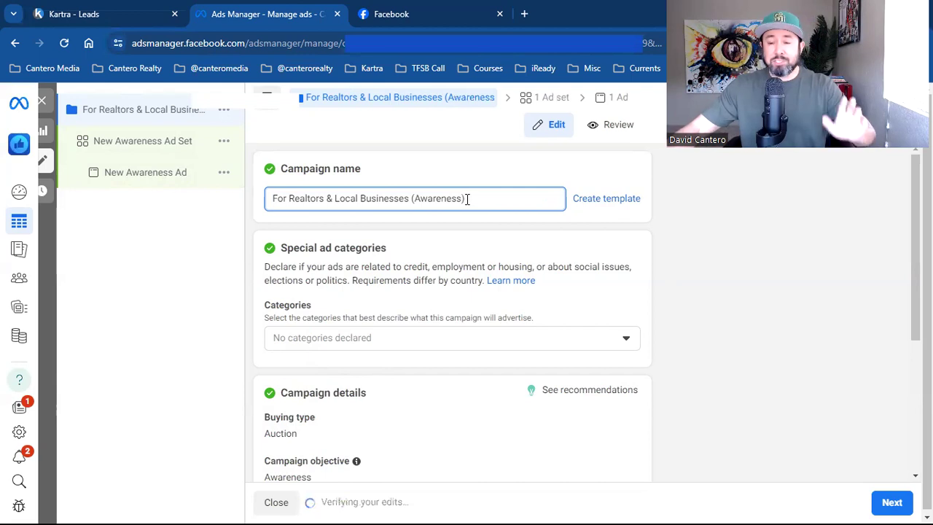
{"action": "double_click", "coordinate": [443, 202]}
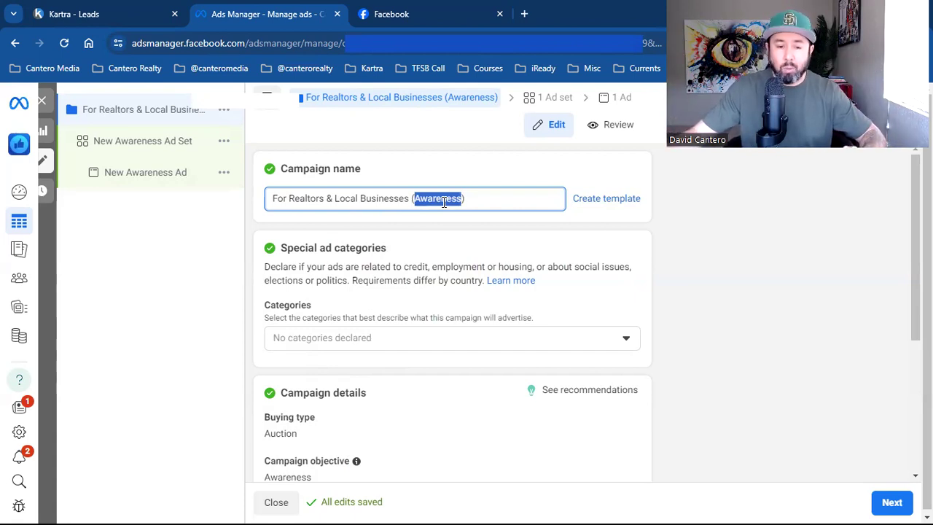
{"action": "left_click", "coordinate": [673, 327]}
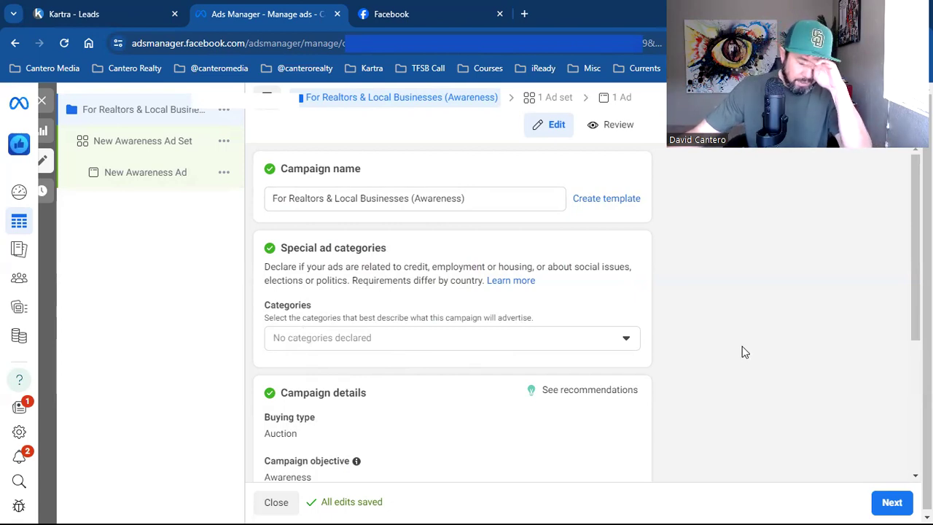
- Select Housing as the campaign's special ad category and clear that selection again
{"action": "scroll", "coordinate": [742, 353], "scroll_direction": "down", "scroll_amount": 2}
{"action": "left_click", "coordinate": [466, 203]}
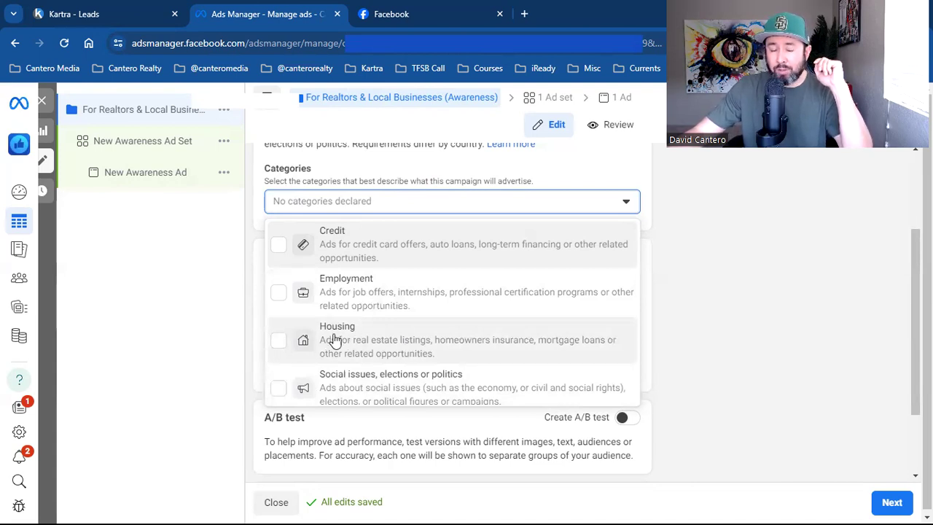
{"action": "left_click", "coordinate": [313, 342]}
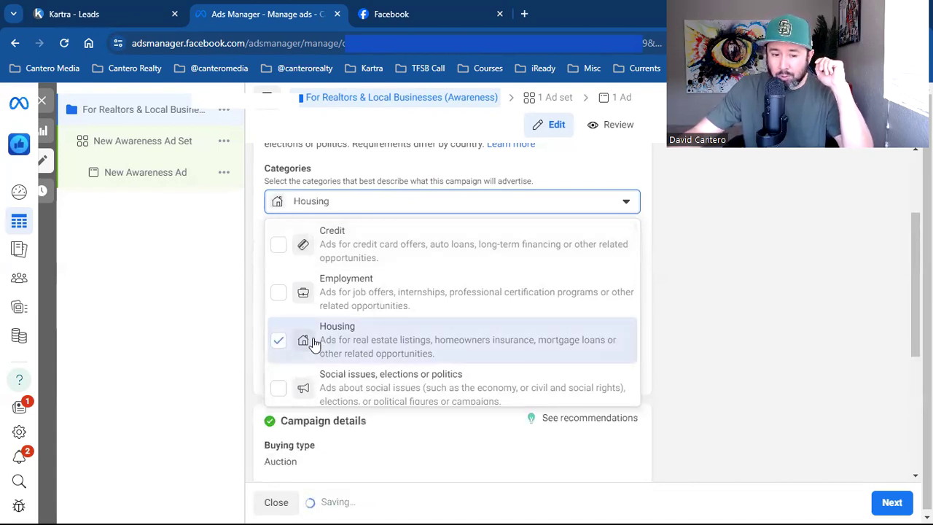
{"action": "left_click", "coordinate": [280, 350]}
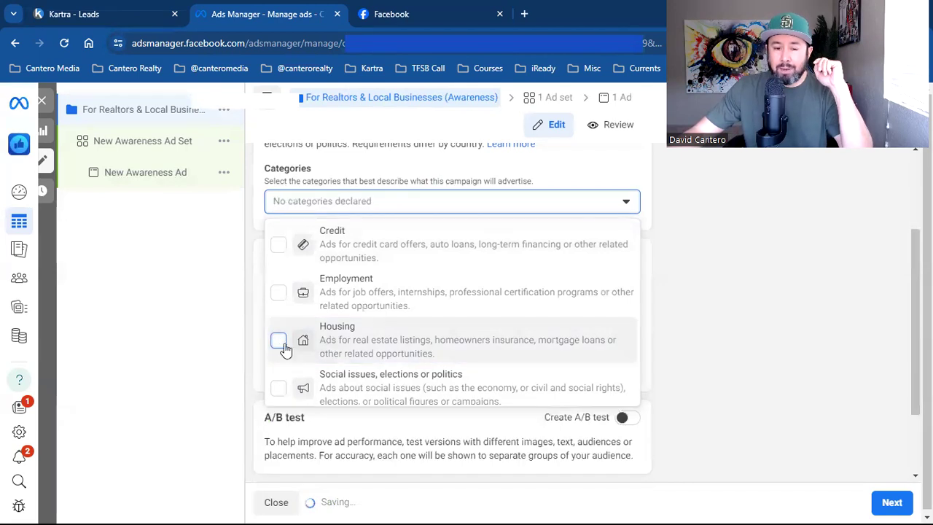
{"action": "left_click", "coordinate": [685, 337]}
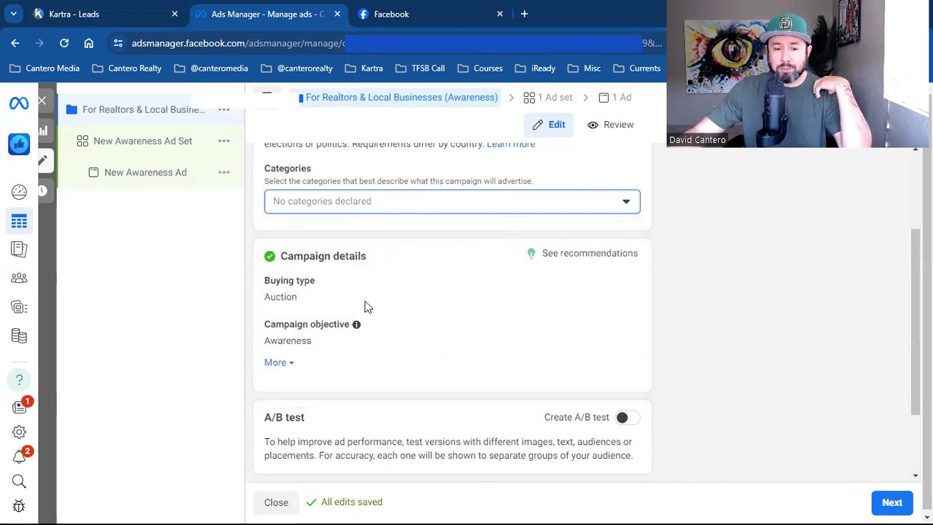
- Proceed to the ad set settings and clear the default ad set name
{"action": "scroll", "coordinate": [348, 332], "scroll_direction": "down", "scroll_amount": 2}
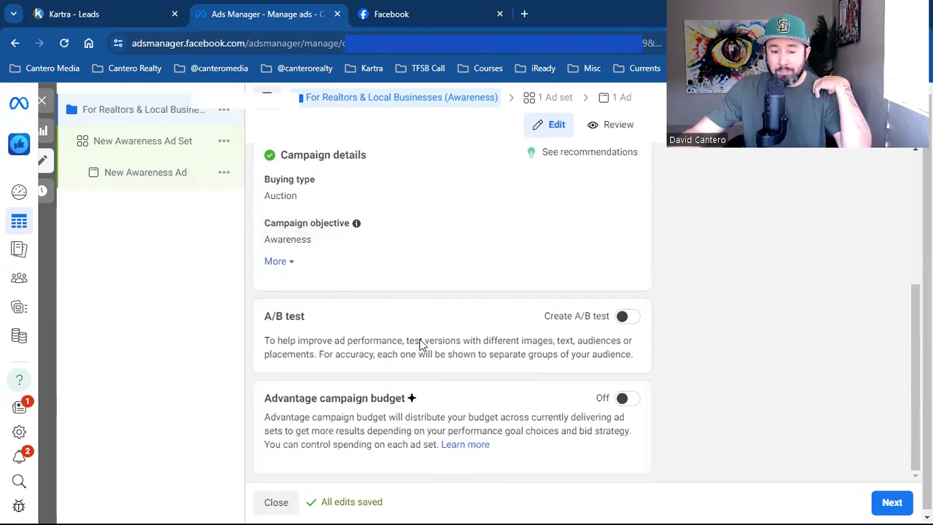
{"action": "left_click", "coordinate": [901, 507]}
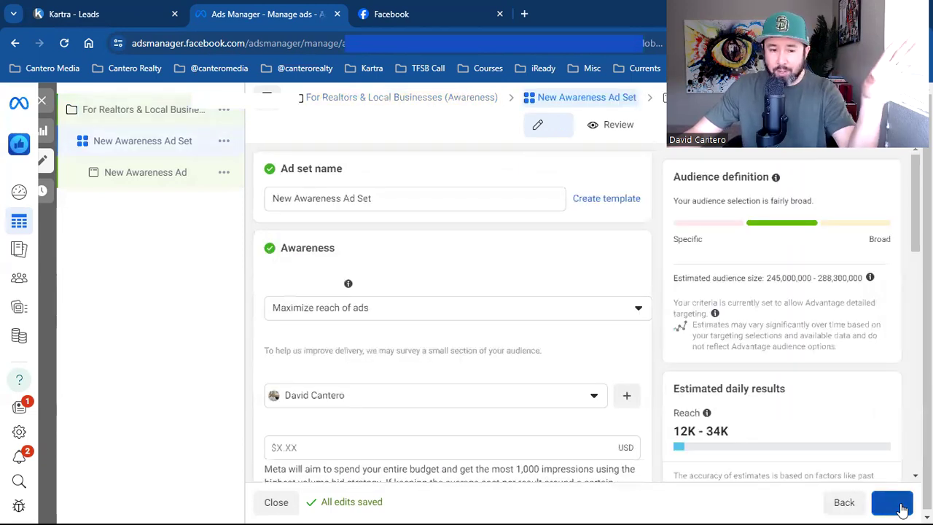
{"action": "left_click", "coordinate": [324, 199]}
{"action": "key", "text": "ctrl+a"}
{"action": "key", "text": "BackSpace"}
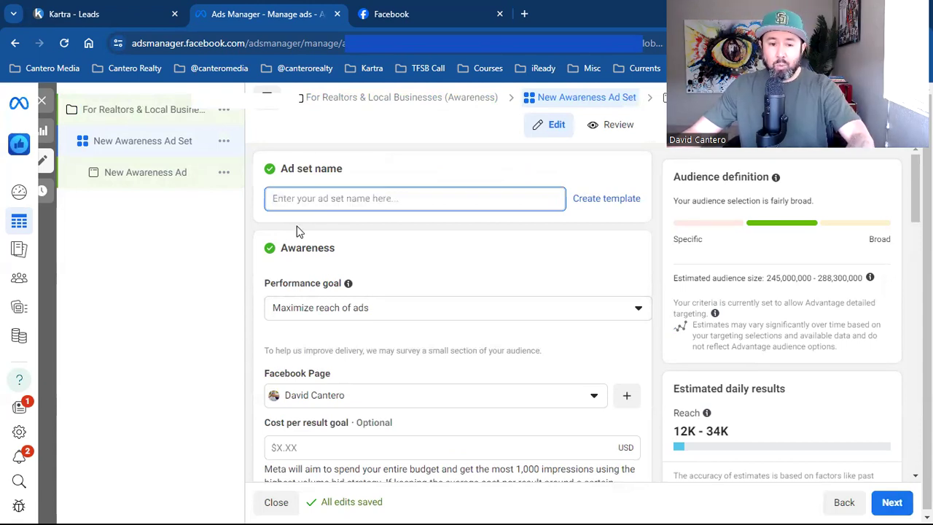
{"action": "left_click", "coordinate": [248, 242]}
- Examine the awareness and video view options offered for the ad set's performance goal
{"action": "scroll", "coordinate": [260, 265], "scroll_direction": "down", "scroll_amount": 1}
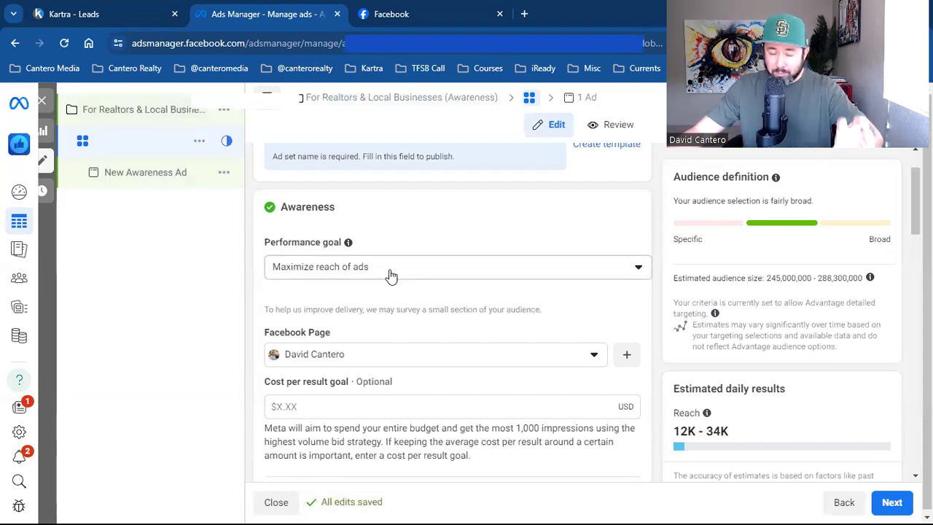
{"action": "triple_click", "coordinate": [321, 245]}
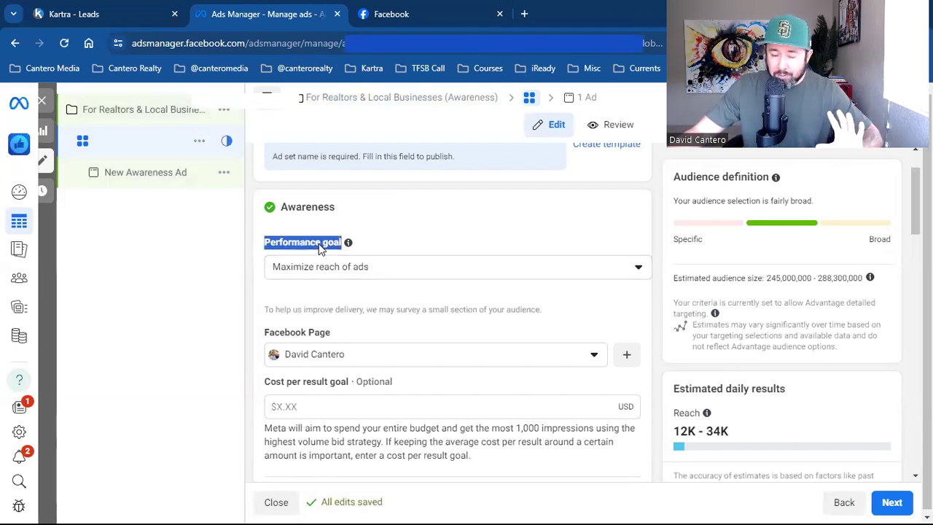
{"action": "left_click", "coordinate": [401, 277]}
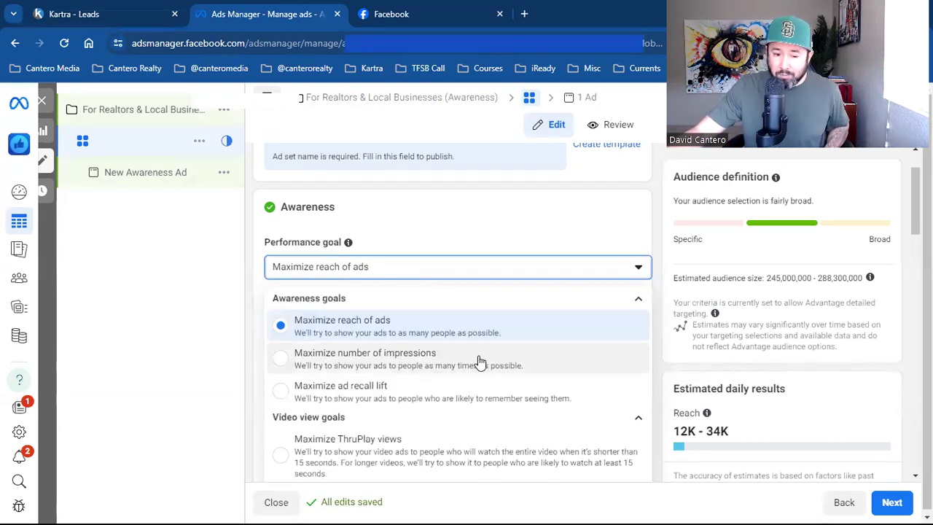
{"action": "scroll", "coordinate": [472, 375], "scroll_direction": "down", "scroll_amount": 1}
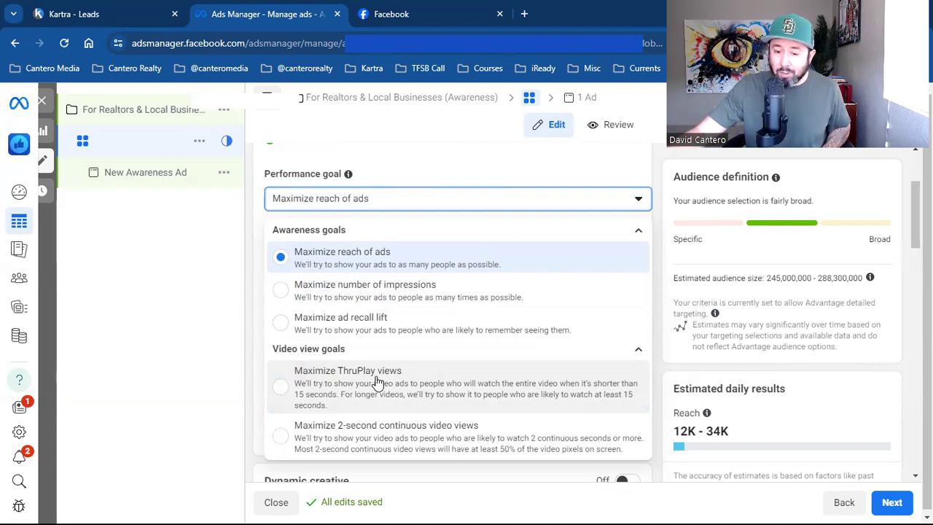
{"action": "scroll", "coordinate": [377, 384], "scroll_direction": "down", "scroll_amount": 2}
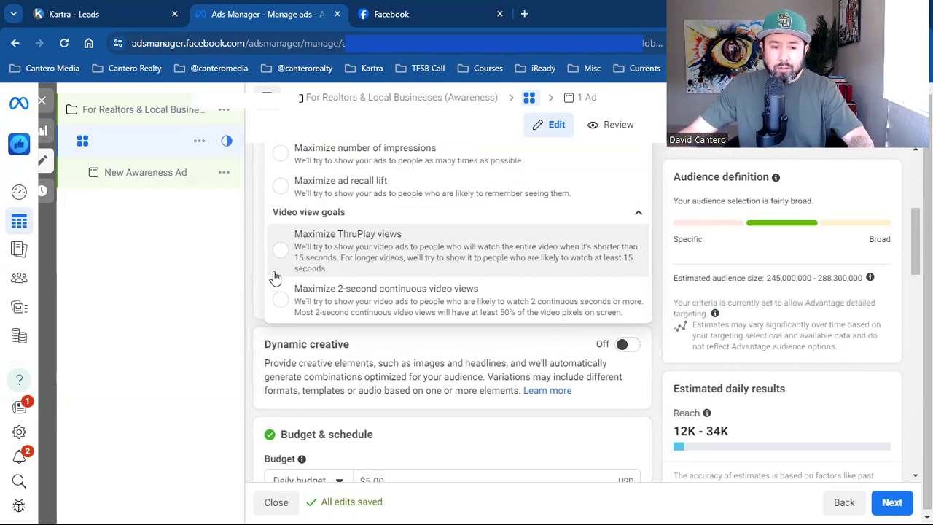
{"action": "left_click", "coordinate": [254, 295]}
{"action": "scroll", "coordinate": [255, 299], "scroll_direction": "up", "scroll_amount": 2}
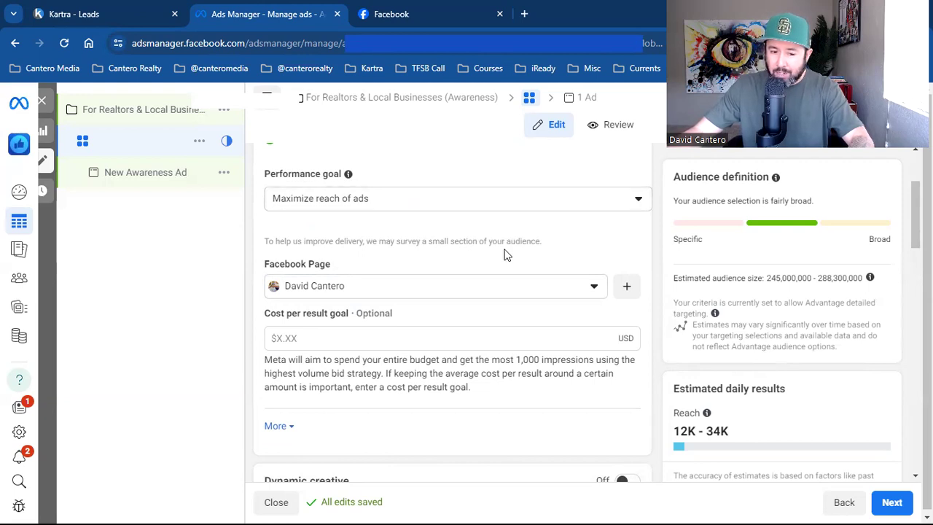
- Set the ad set's daily budget to $1.00
{"action": "scroll", "coordinate": [503, 254], "scroll_direction": "down", "scroll_amount": 3}
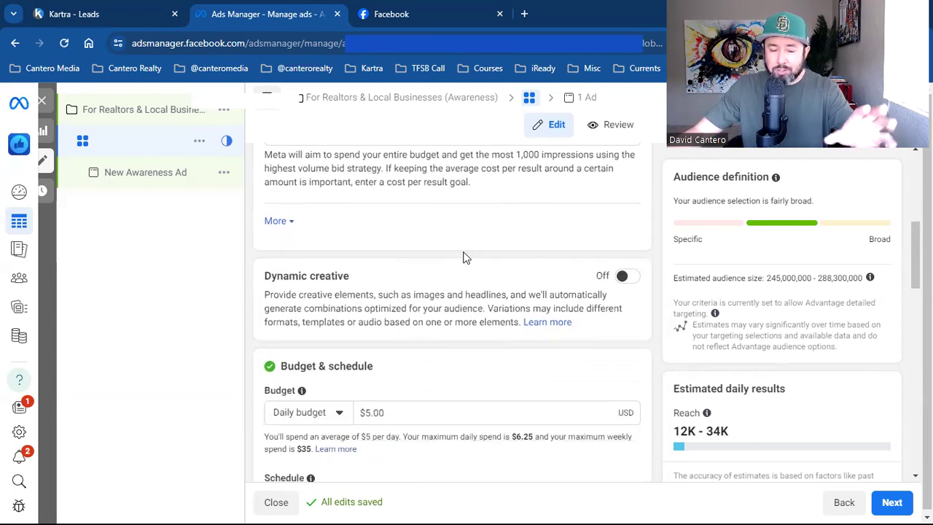
{"action": "scroll", "coordinate": [465, 258], "scroll_direction": "down", "scroll_amount": 2}
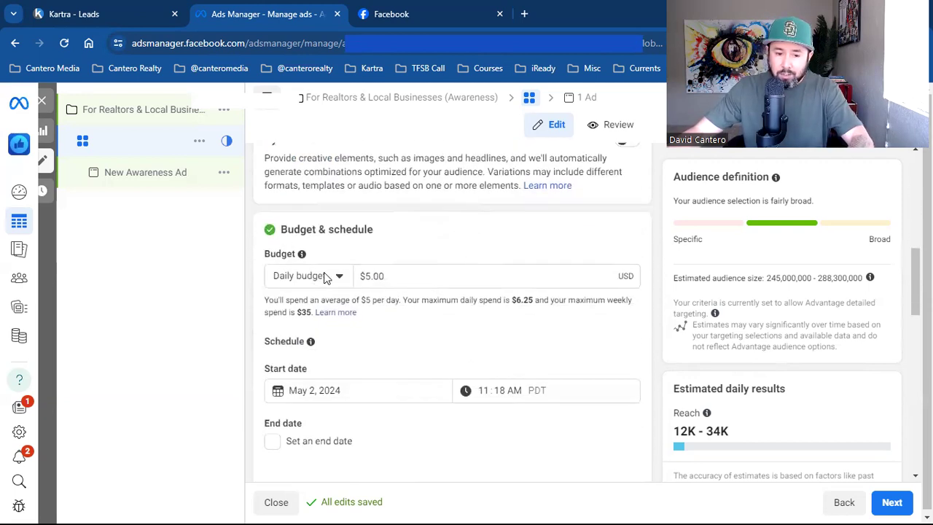
{"action": "double_click", "coordinate": [384, 276]}
{"action": "type", "text": "1"}
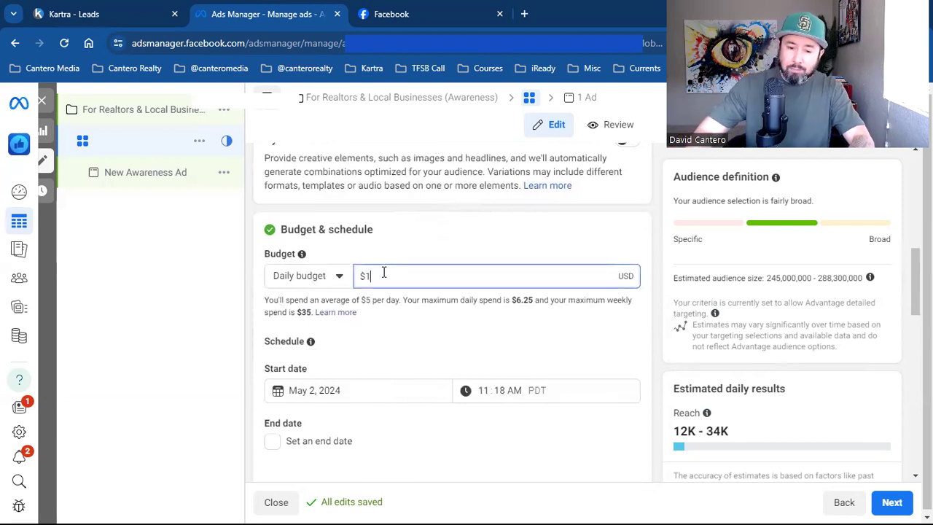
{"action": "left_click", "coordinate": [414, 246]}
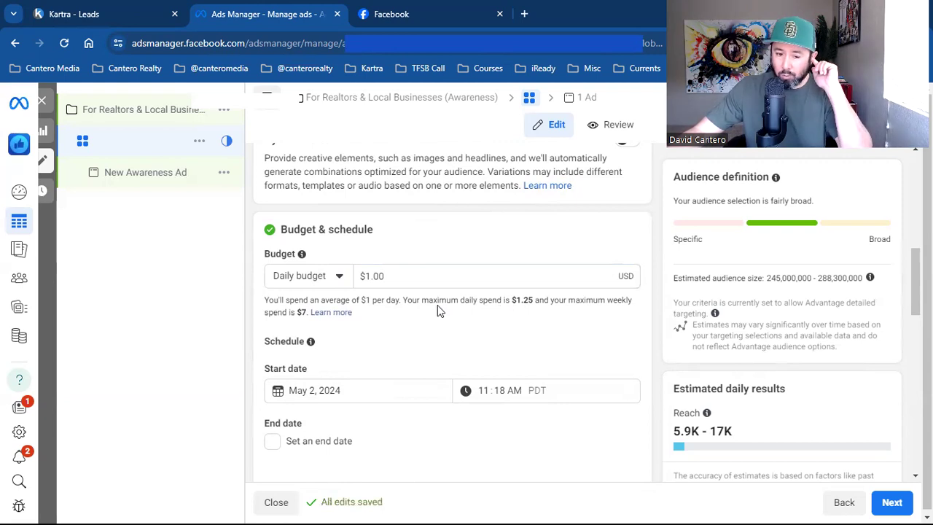
- Schedule the ad set to start on May 3, 2024 at 6:00 AM
{"action": "scroll", "coordinate": [331, 277], "scroll_direction": "down", "scroll_amount": 2}
{"action": "left_click", "coordinate": [314, 253]}
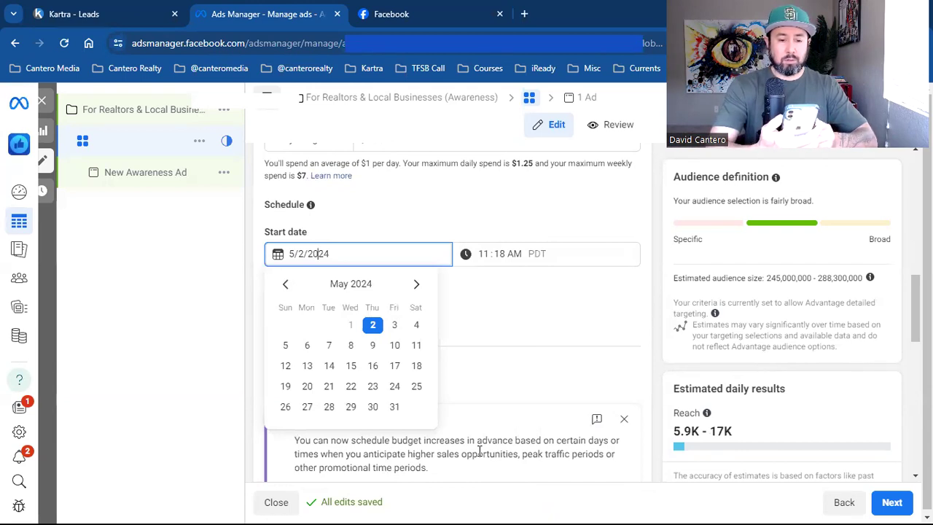
{"action": "left_click", "coordinate": [393, 325]}
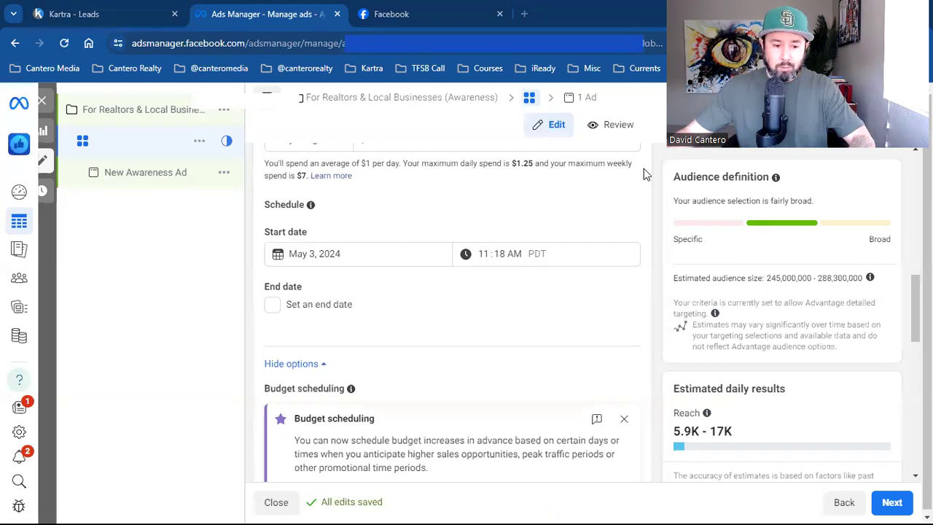
{"action": "left_click", "coordinate": [486, 254]}
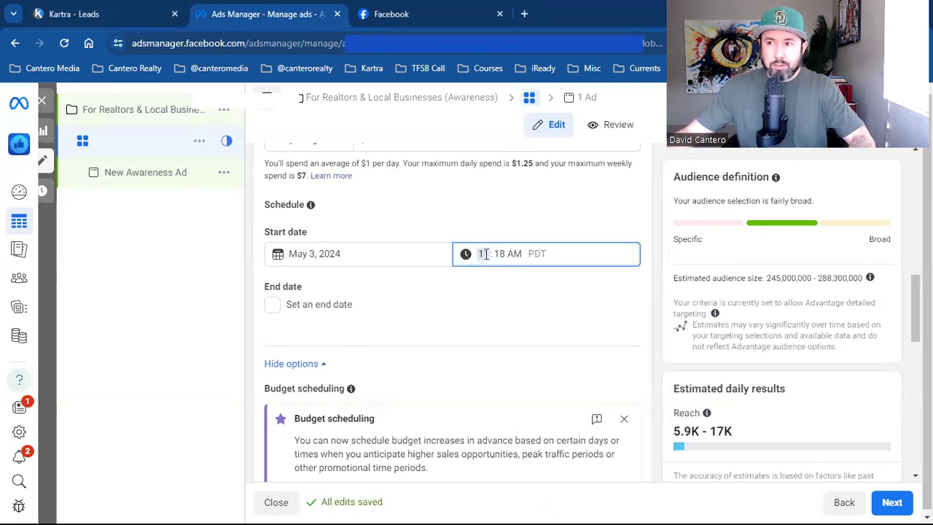
{"action": "type", "text": "06"}
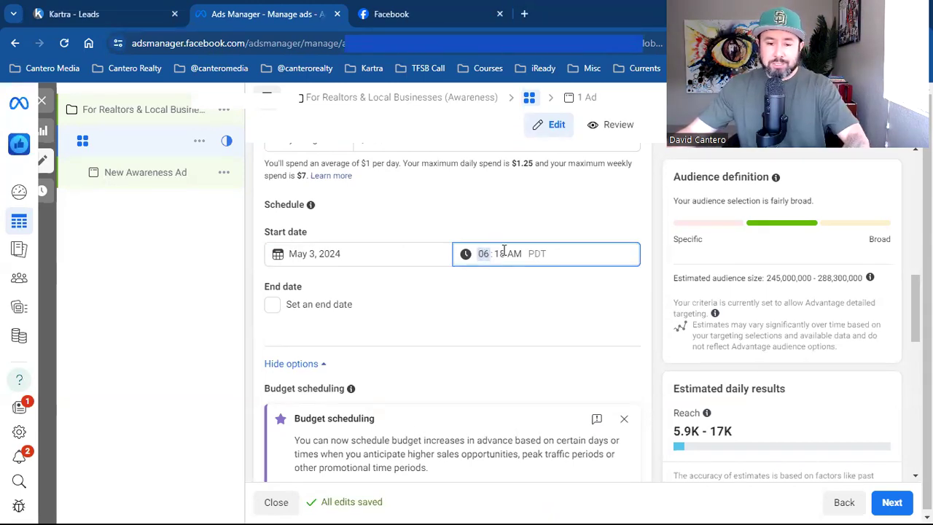
{"action": "left_click", "coordinate": [501, 253]}
{"action": "type", "text": "00"}
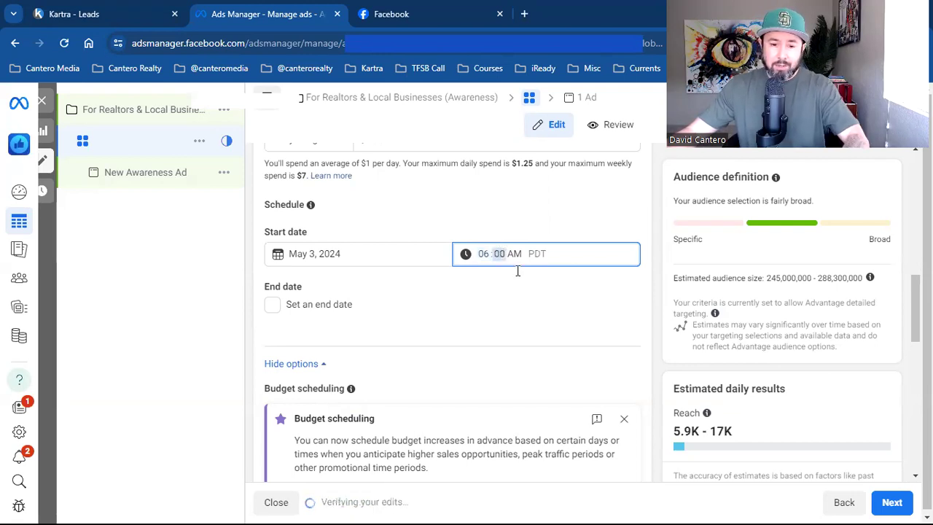
{"action": "left_click", "coordinate": [492, 288]}
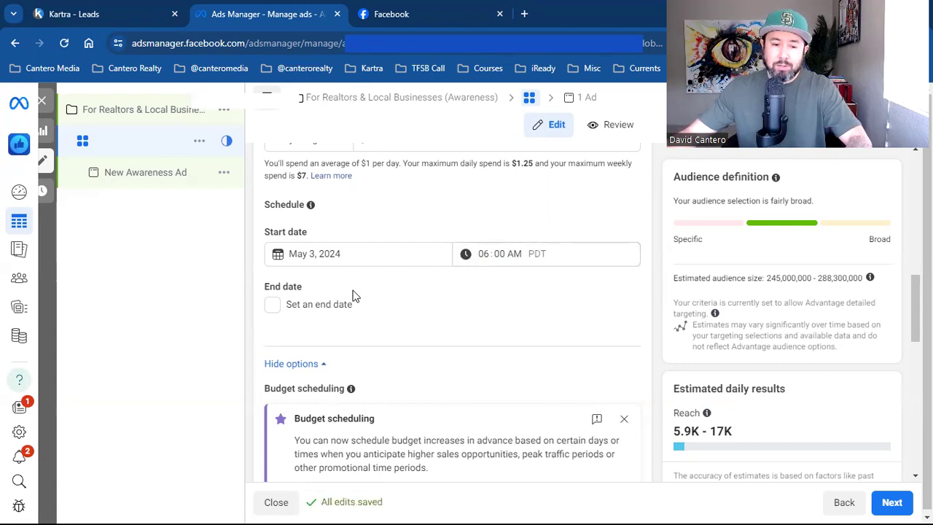
- Enable an end date for the ad set and set it to May 17, 2024 at 6:00 AM
{"action": "left_click", "coordinate": [272, 306]}
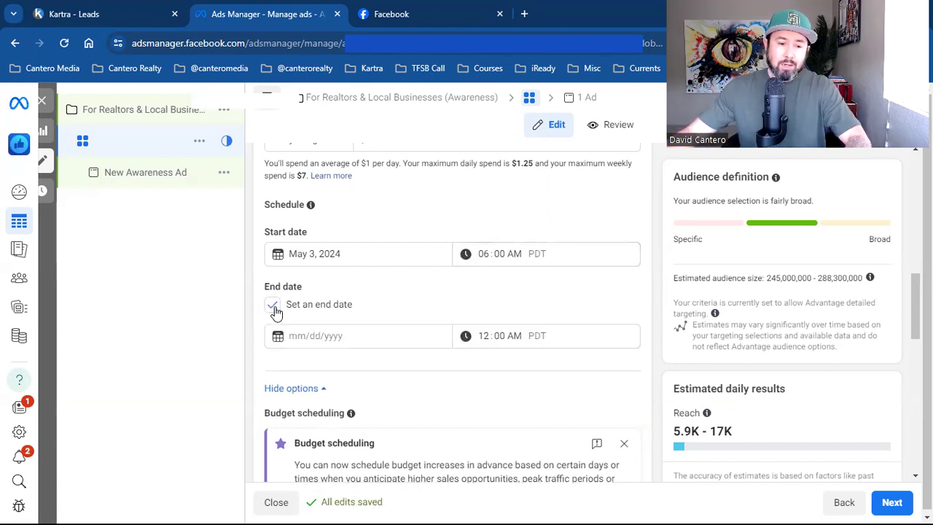
{"action": "left_click", "coordinate": [301, 337]}
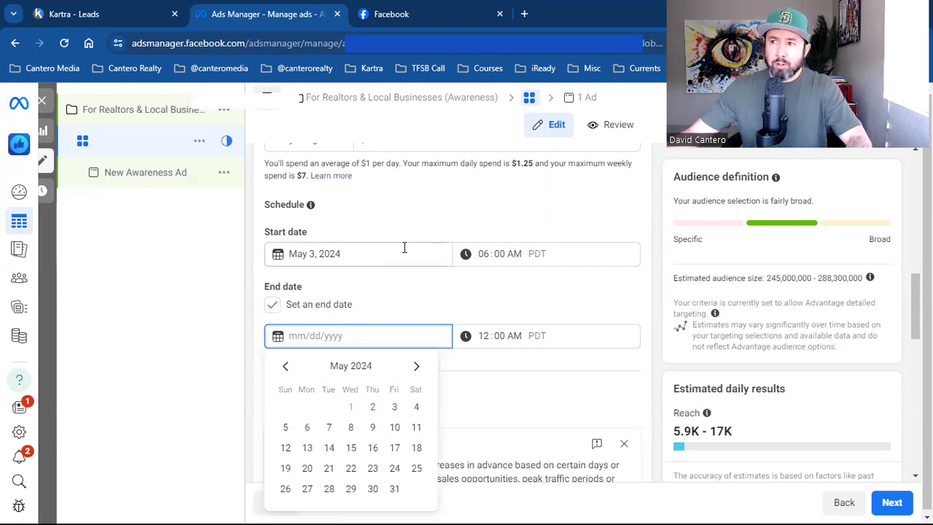
{"action": "scroll", "coordinate": [405, 248], "scroll_direction": "down", "scroll_amount": 1}
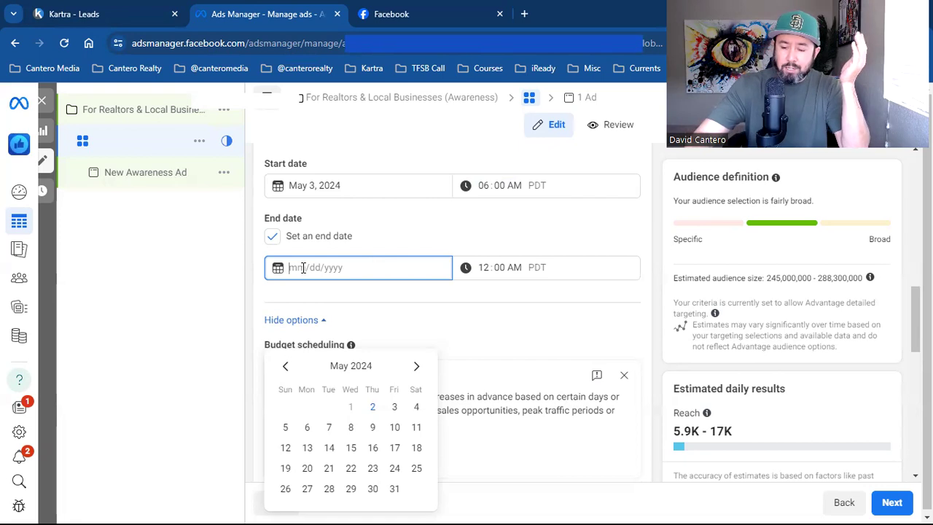
{"action": "type", "text": "may"}
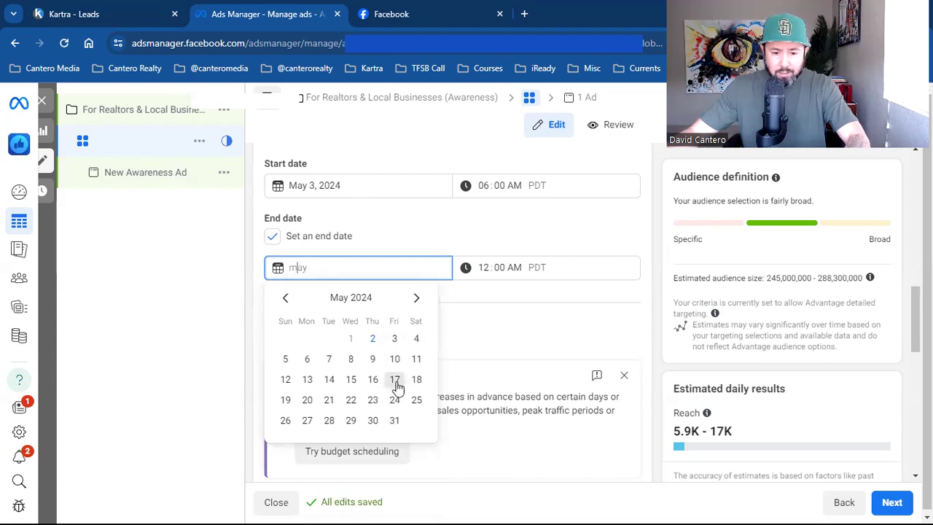
{"action": "left_click", "coordinate": [395, 380]}
{"action": "left_click", "coordinate": [297, 268]}
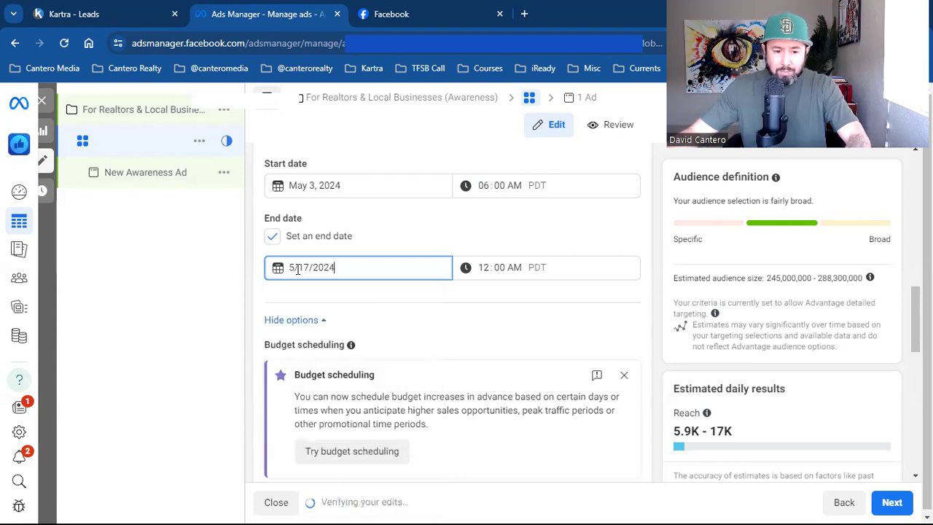
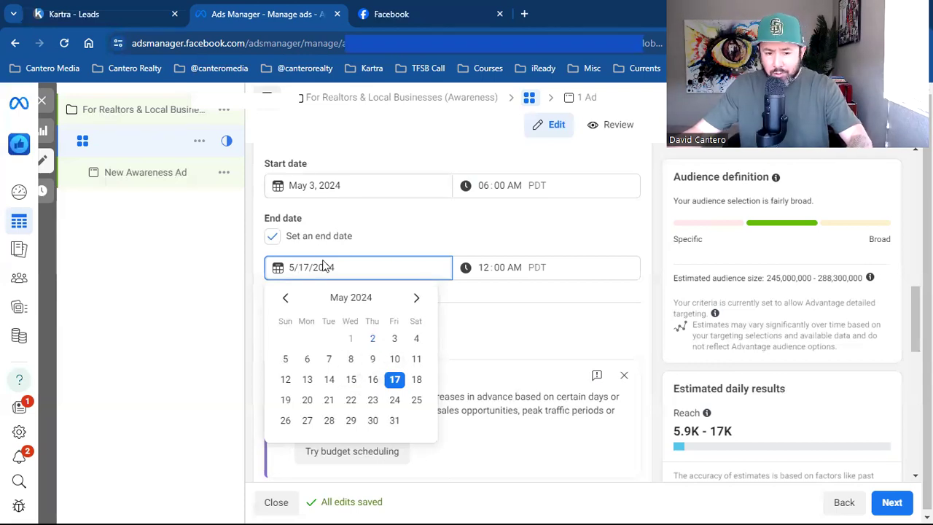
{"action": "left_click", "coordinate": [512, 316]}
{"action": "left_click", "coordinate": [485, 267]}
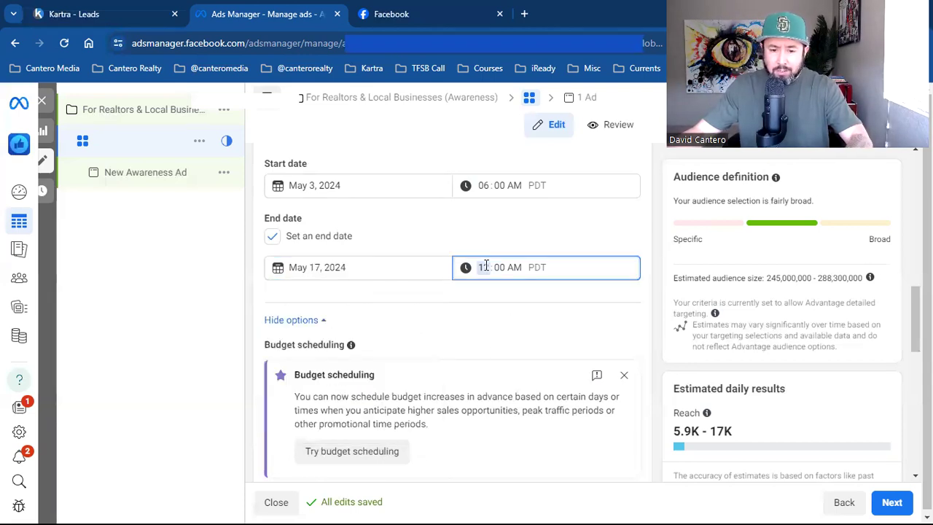
{"action": "type", "text": "6"}
{"action": "left_click", "coordinate": [494, 293]}
- Open the audience locations for editing and remove United States from the targeted locations
{"action": "scroll", "coordinate": [493, 306], "scroll_direction": "down", "scroll_amount": 3}
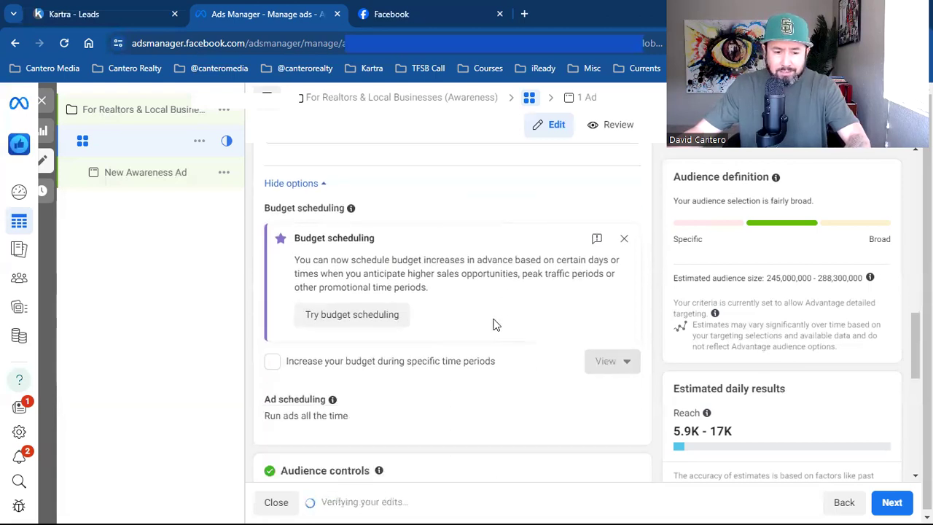
{"action": "scroll", "coordinate": [405, 324], "scroll_direction": "down", "scroll_amount": 3}
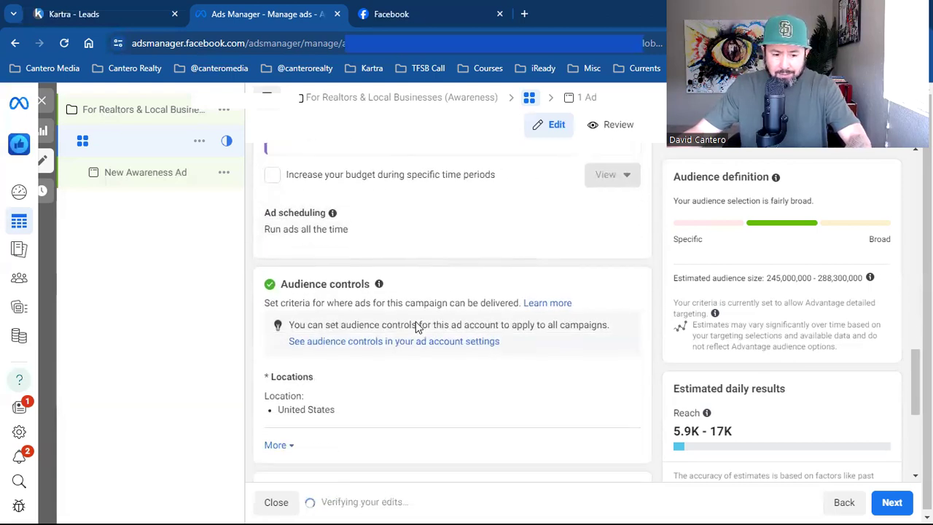
{"action": "left_click", "coordinate": [621, 295]}
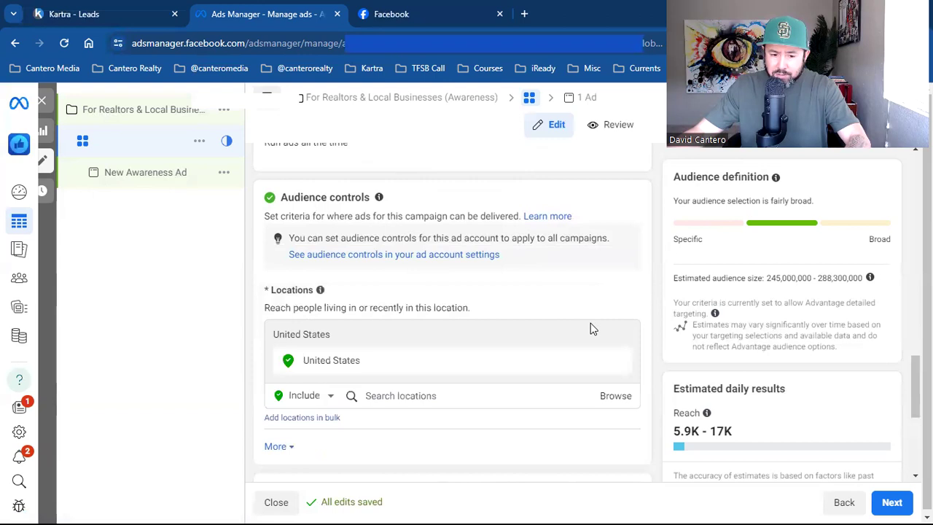
{"action": "left_click", "coordinate": [616, 361]}
{"action": "left_click", "coordinate": [404, 367]}
{"action": "type", "text": "san"}
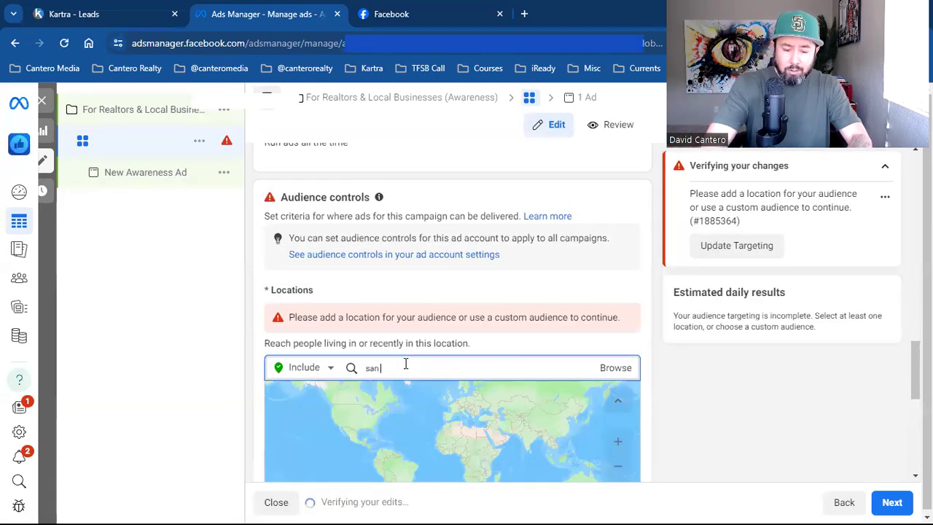
{"action": "type", "text": " diego"}
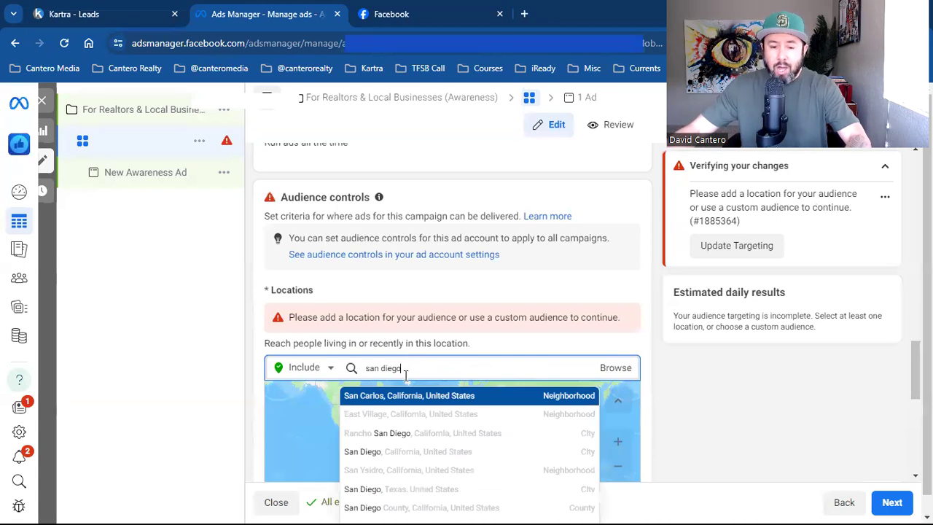
{"action": "scroll", "coordinate": [496, 335], "scroll_direction": "down", "scroll_amount": 1}
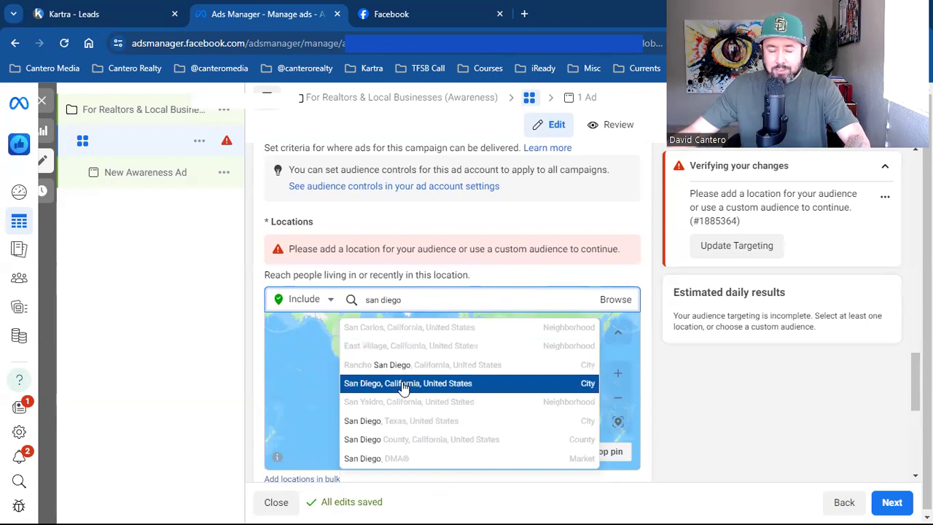
{"action": "triple_click", "coordinate": [379, 302]}
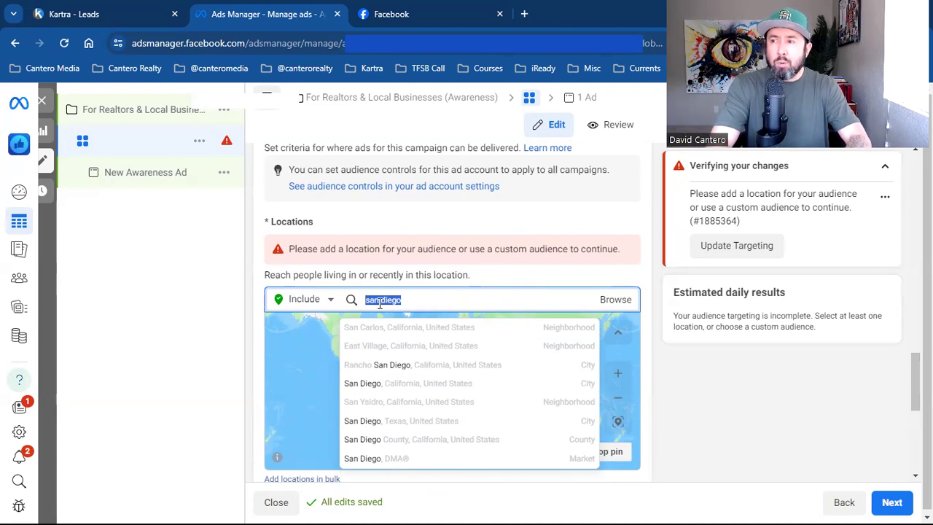
{"action": "key", "text": "BackSpace"}
- Search for Imperial Beach and add the city of Imperial Beach, California as the included audience location
{"action": "type", "text": "i"}
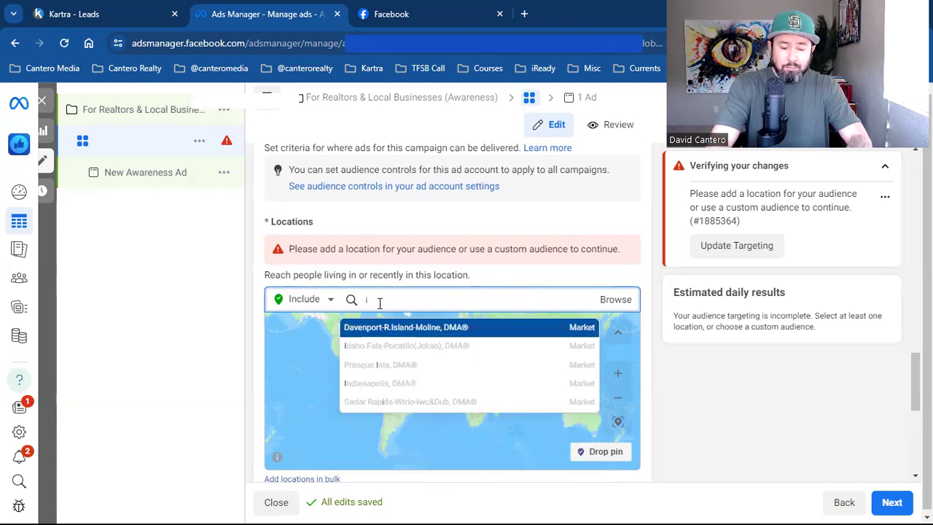
{"action": "type", "text": "mperial beach"}
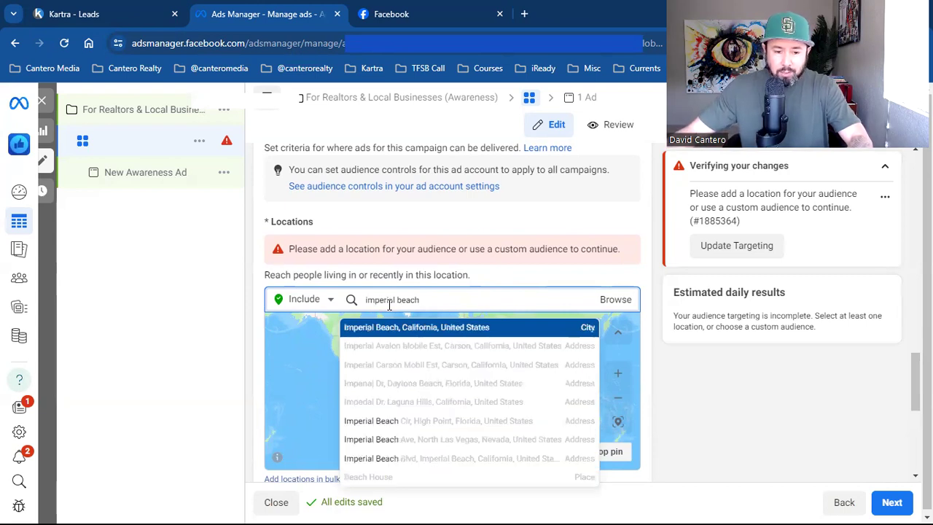
{"action": "left_click", "coordinate": [407, 330]}
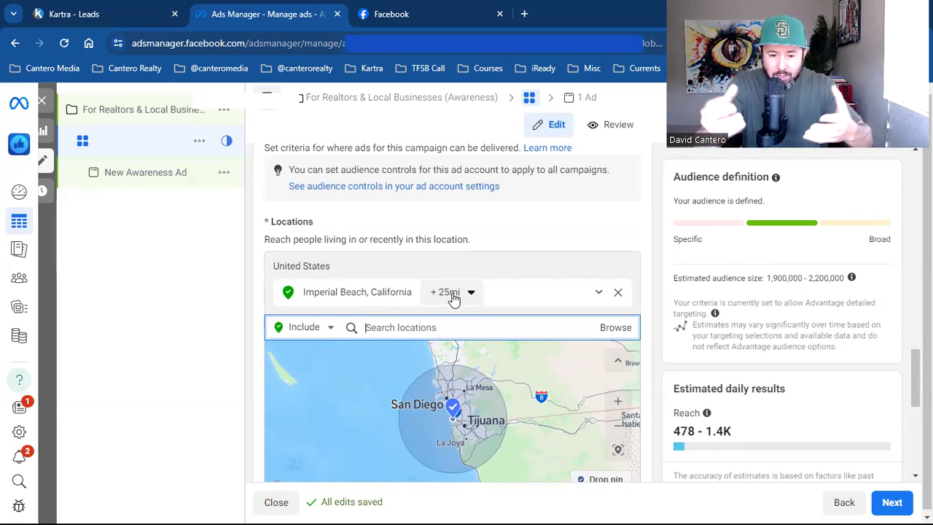
- Set the radius around the Imperial Beach, California audience location to 10 miles
{"action": "left_click", "coordinate": [450, 292]}
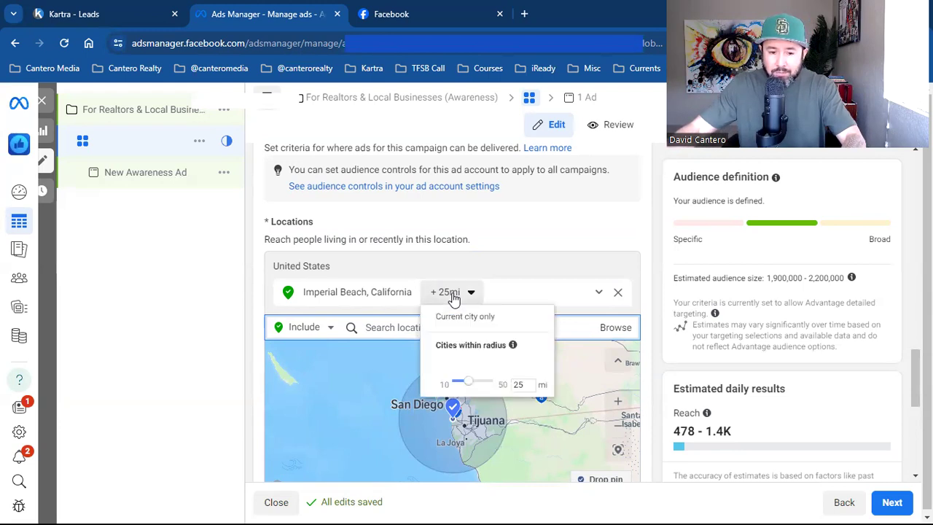
{"action": "double_click", "coordinate": [518, 384]}
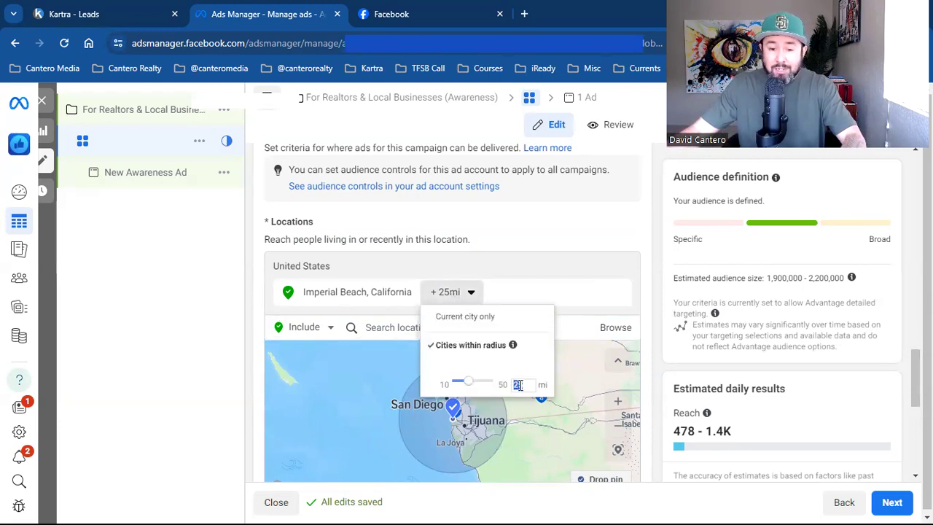
{"action": "type", "text": "10"}
{"action": "key", "text": "Return"}
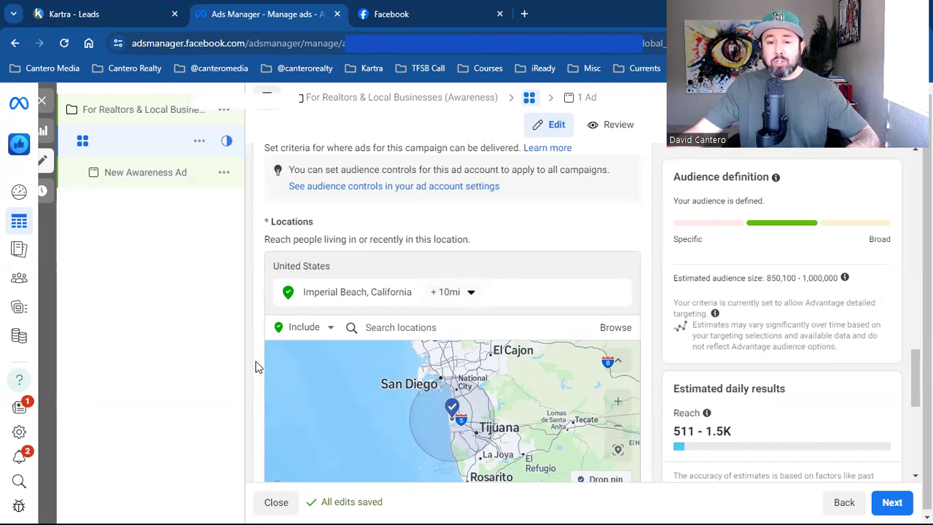
- Change the ad set's end date to May 31, 2024
{"action": "scroll", "coordinate": [453, 317], "scroll_direction": "up", "scroll_amount": 6}
{"action": "scroll", "coordinate": [466, 317], "scroll_direction": "up", "scroll_amount": 4}
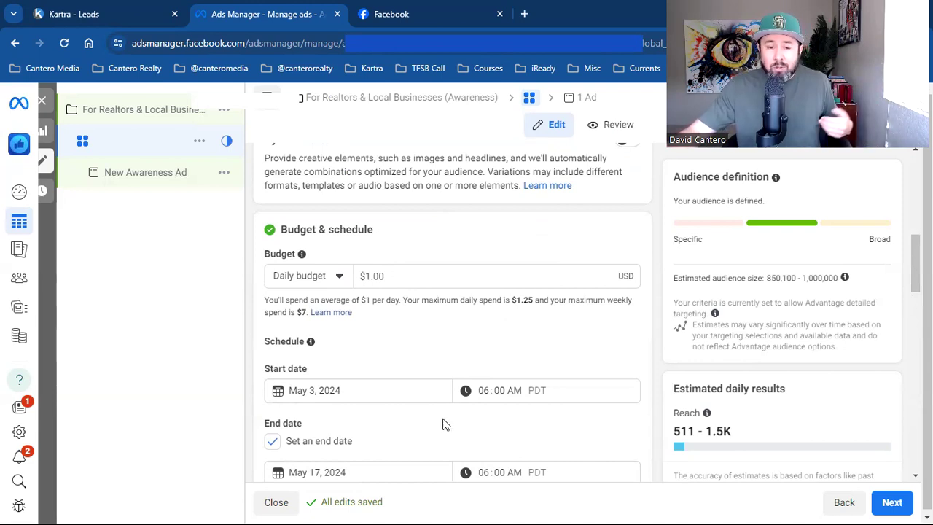
{"action": "scroll", "coordinate": [359, 440], "scroll_direction": "down", "scroll_amount": 1}
{"action": "left_click", "coordinate": [306, 416]}
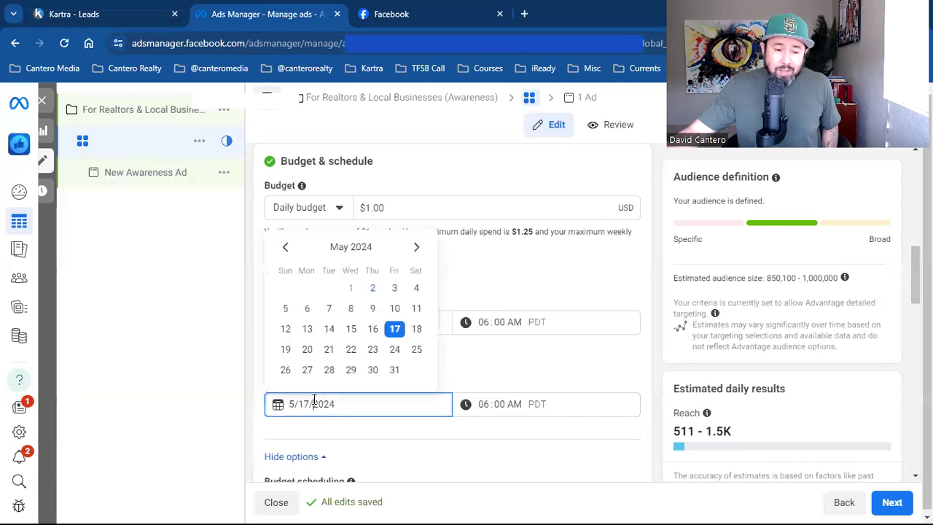
{"action": "left_click", "coordinate": [398, 371]}
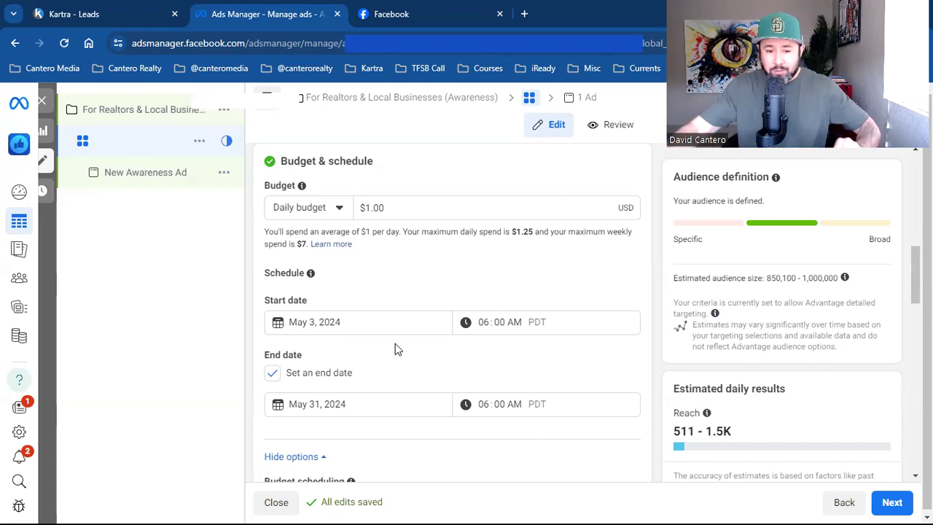
- Review the ad set's performance goal, budget, schedule and location settings, and briefly check the post on the Facebook page
{"action": "scroll", "coordinate": [395, 343], "scroll_direction": "down", "scroll_amount": 1}
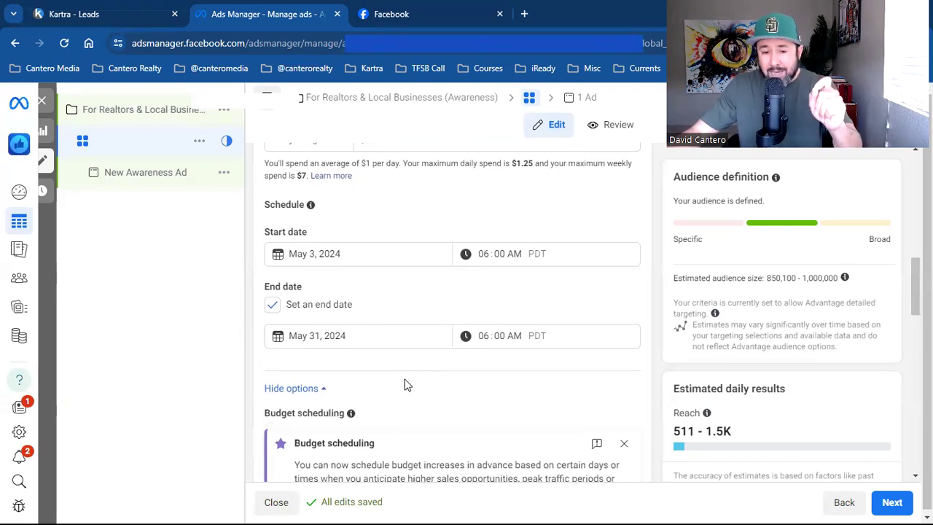
{"action": "scroll", "coordinate": [477, 346], "scroll_direction": "up", "scroll_amount": 1}
{"action": "scroll", "coordinate": [477, 346], "scroll_direction": "up", "scroll_amount": 8}
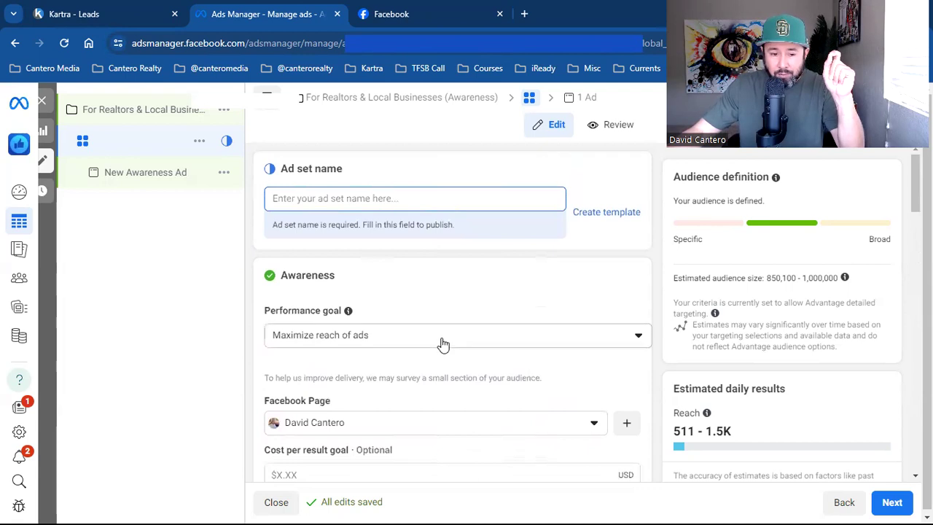
{"action": "scroll", "coordinate": [442, 343], "scroll_direction": "down", "scroll_amount": 8}
{"action": "scroll", "coordinate": [440, 353], "scroll_direction": "up", "scroll_amount": 1}
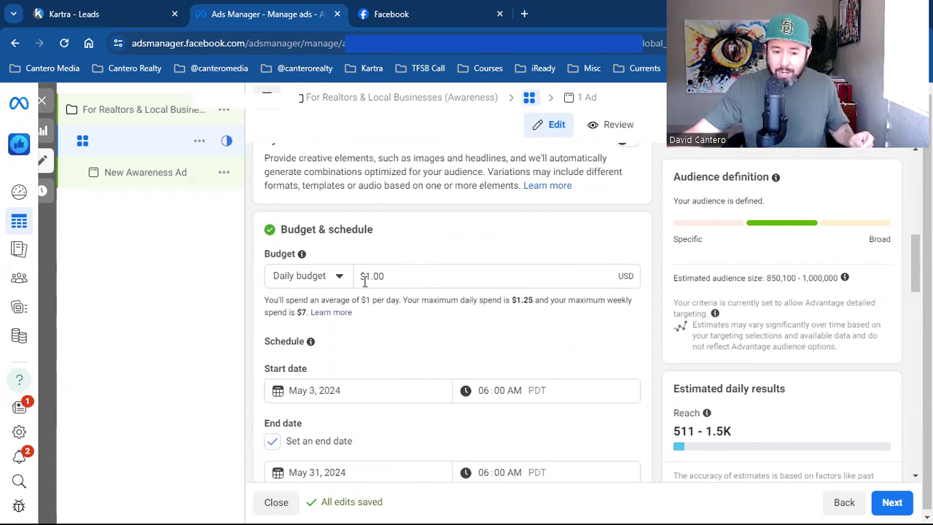
{"action": "scroll", "coordinate": [338, 359], "scroll_direction": "down", "scroll_amount": 1}
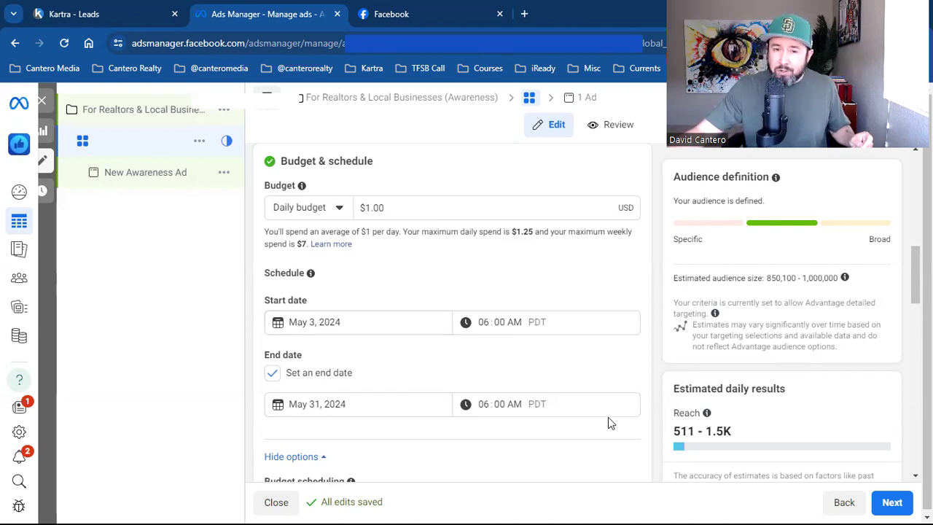
{"action": "left_click", "coordinate": [370, 207]}
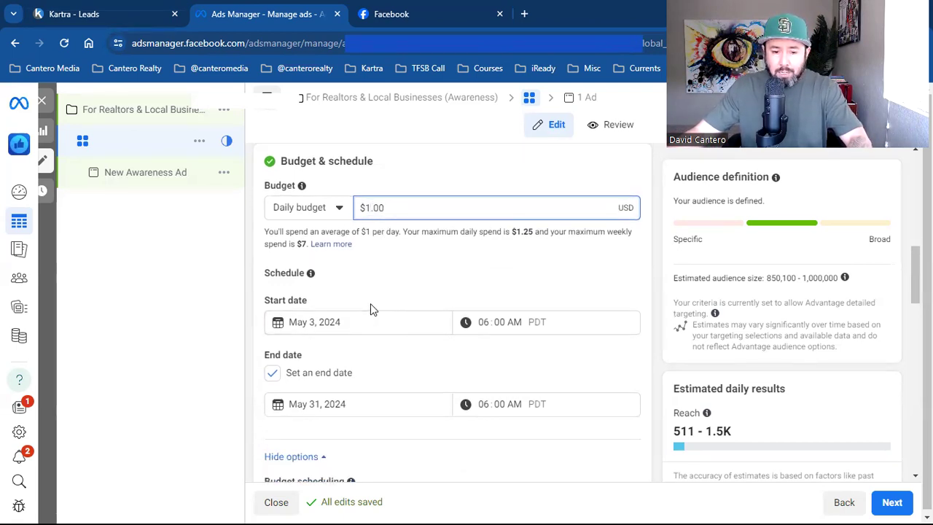
{"action": "scroll", "coordinate": [370, 307], "scroll_direction": "down", "scroll_amount": 1}
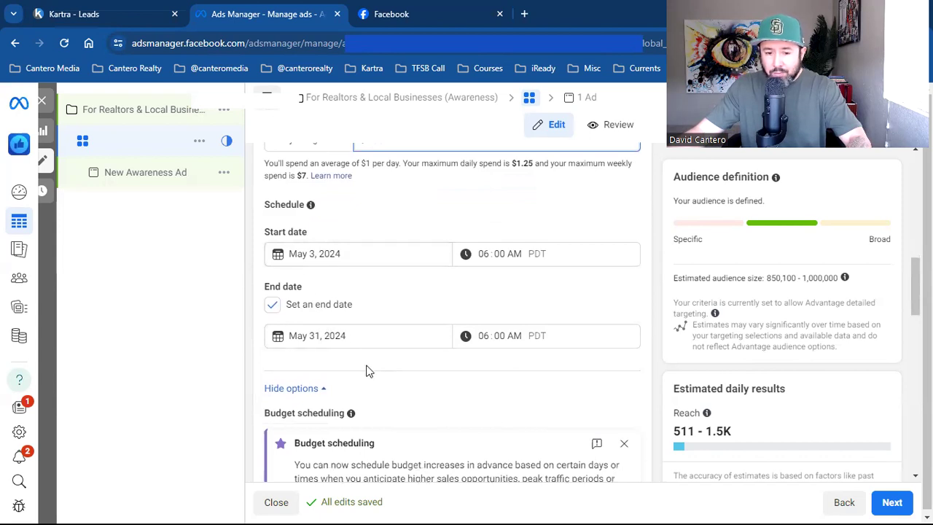
{"action": "scroll", "coordinate": [377, 375], "scroll_direction": "down", "scroll_amount": 4}
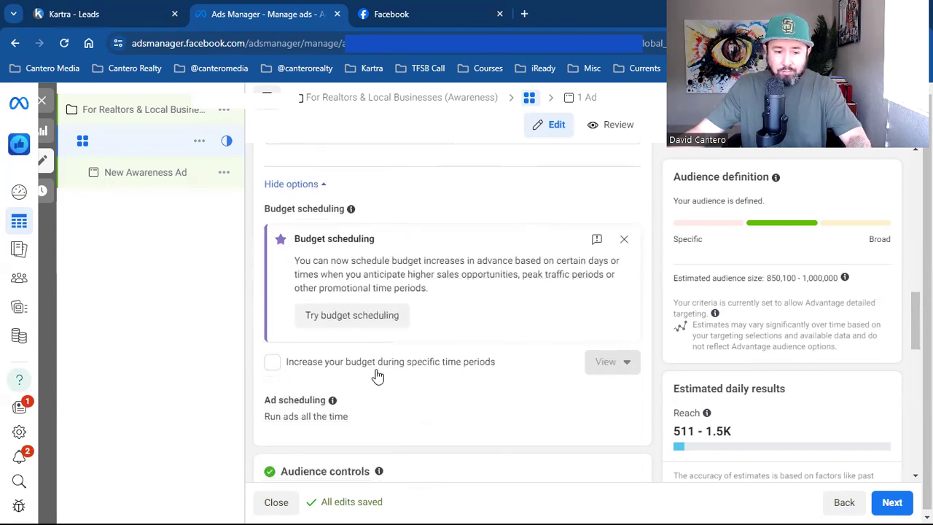
{"action": "scroll", "coordinate": [377, 376], "scroll_direction": "down", "scroll_amount": 2}
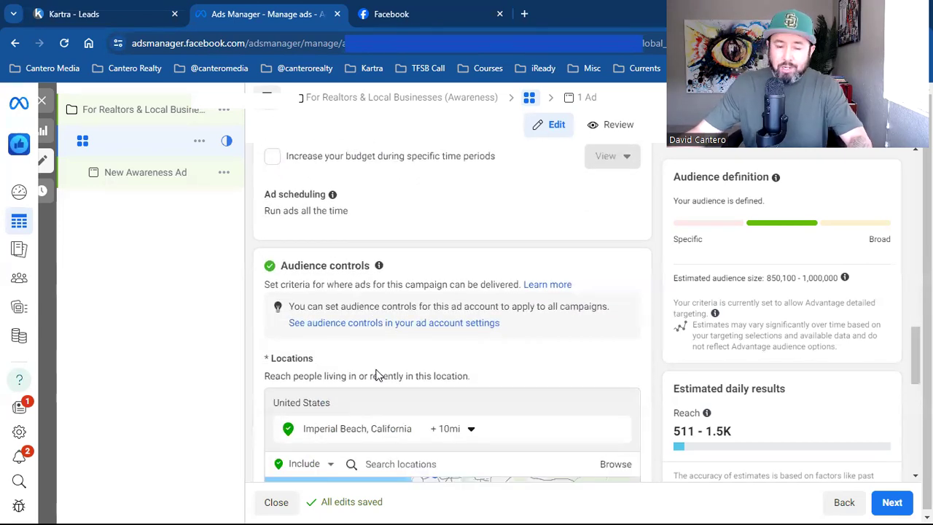
{"action": "key", "text": "ctrl+Tab"}
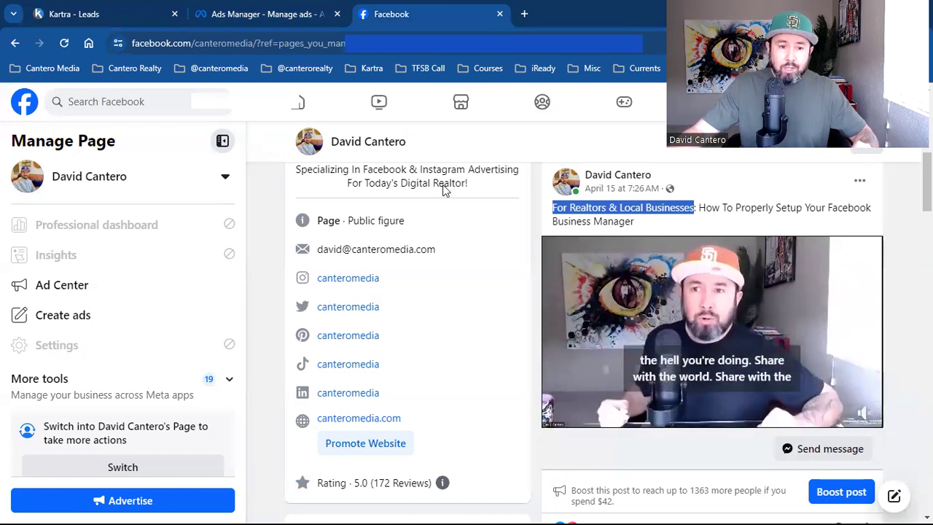
{"action": "left_click", "coordinate": [264, 14]}
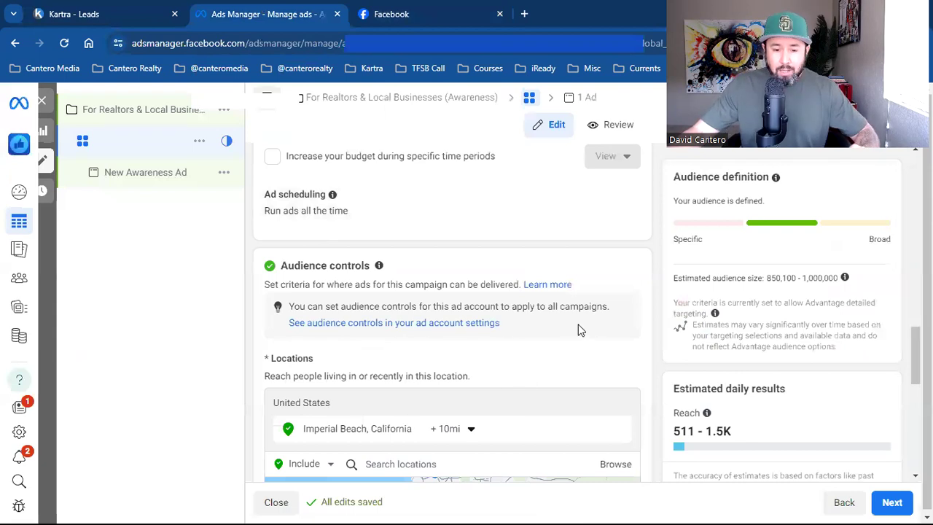
- Remove Imperial Beach from the audience locations and include the country United States instead
{"action": "scroll", "coordinate": [578, 330], "scroll_direction": "down", "scroll_amount": 2}
{"action": "left_click", "coordinate": [457, 293]}
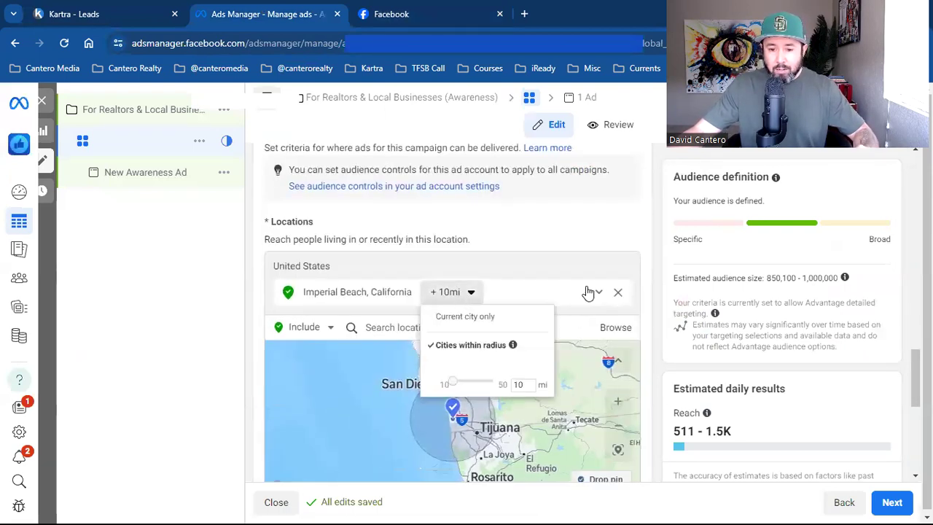
{"action": "left_click", "coordinate": [620, 292]}
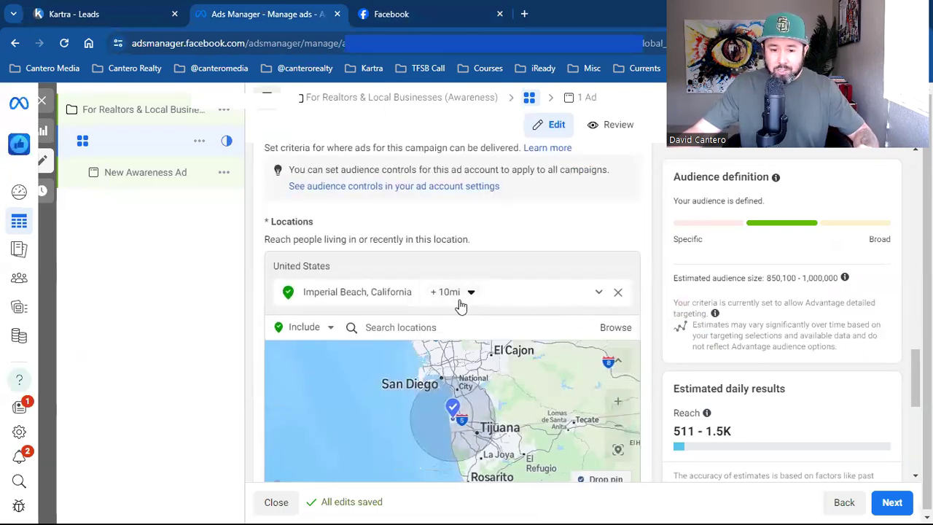
{"action": "left_click", "coordinate": [618, 293]}
{"action": "left_click", "coordinate": [409, 299]}
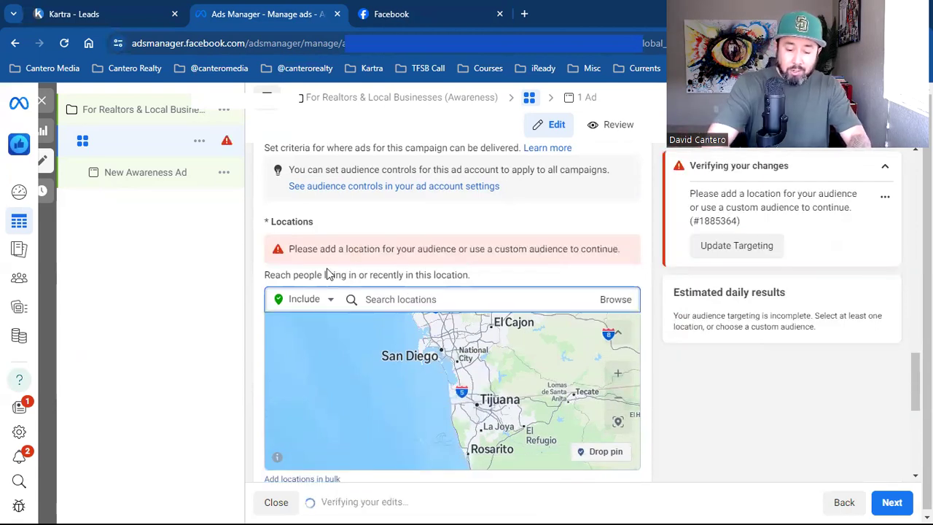
{"action": "type", "text": "united"}
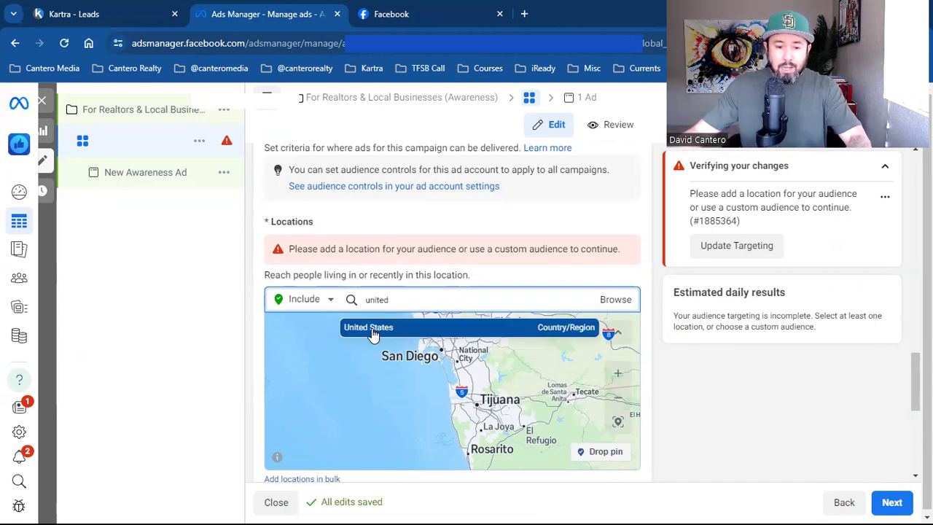
{"action": "left_click", "coordinate": [374, 331]}
- Open the campaign-level settings and declare Housing as the special ad category
{"action": "left_click", "coordinate": [129, 110]}
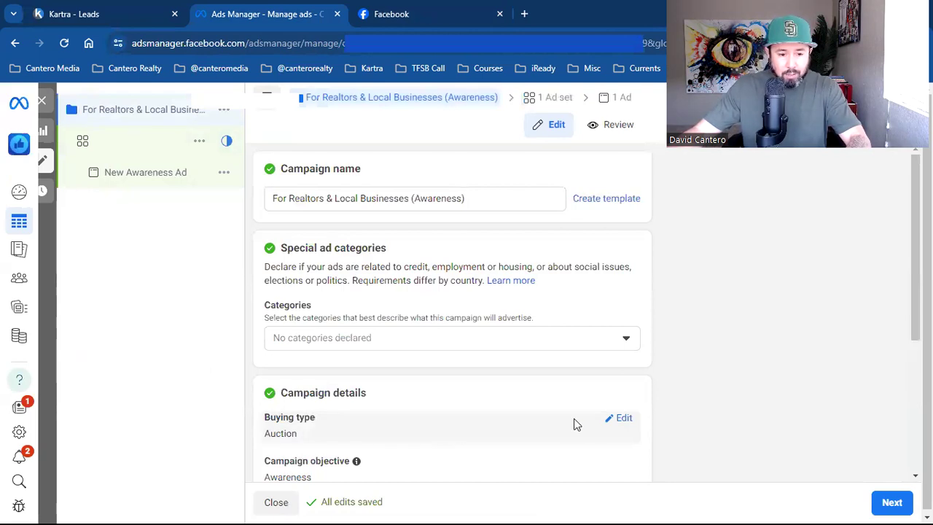
{"action": "scroll", "coordinate": [574, 424], "scroll_direction": "down", "scroll_amount": 3}
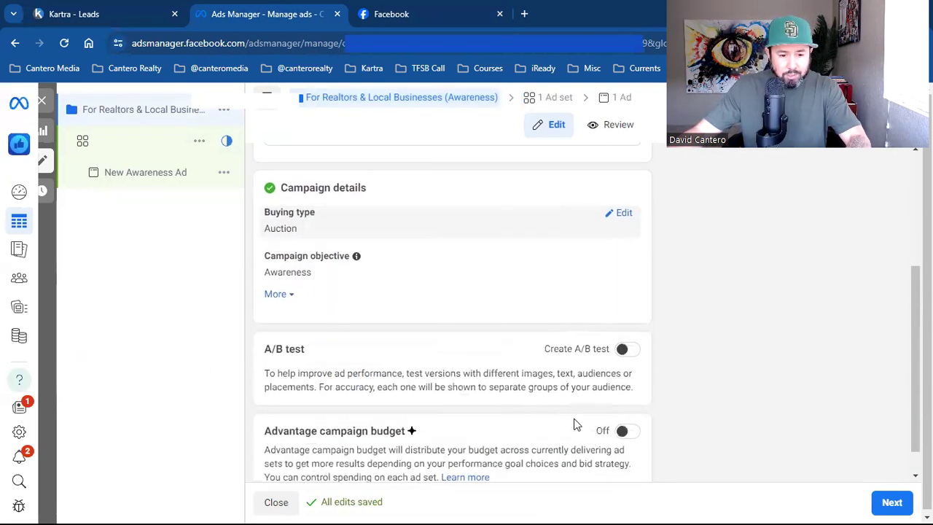
{"action": "scroll", "coordinate": [573, 424], "scroll_direction": "up", "scroll_amount": 2}
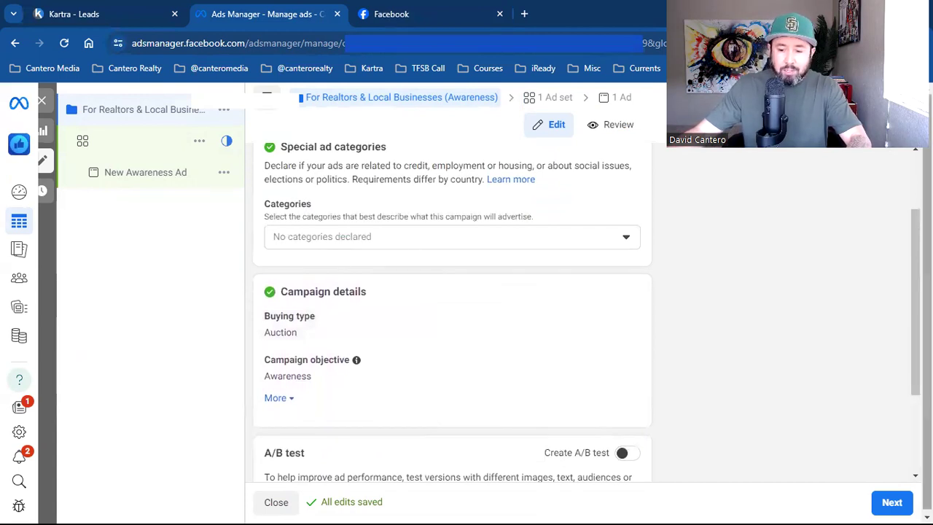
{"action": "left_click", "coordinate": [412, 236]}
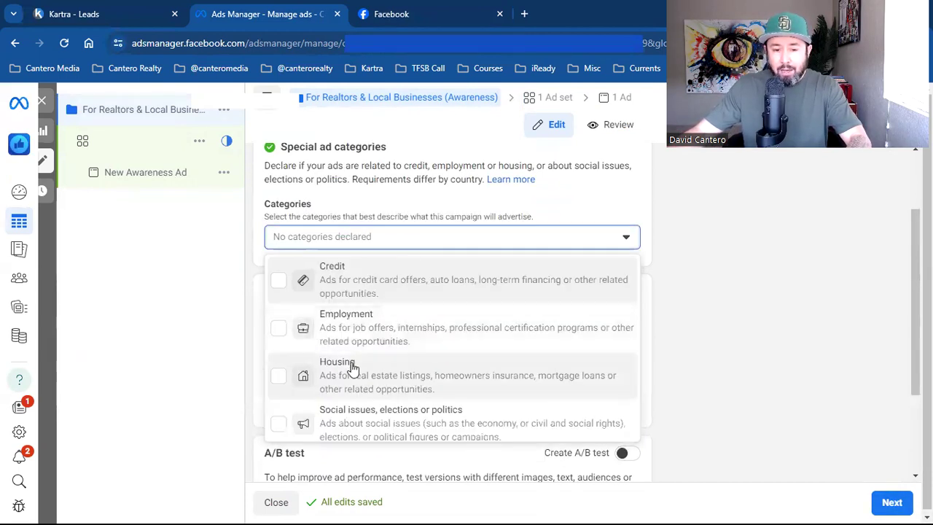
{"action": "left_click", "coordinate": [683, 310]}
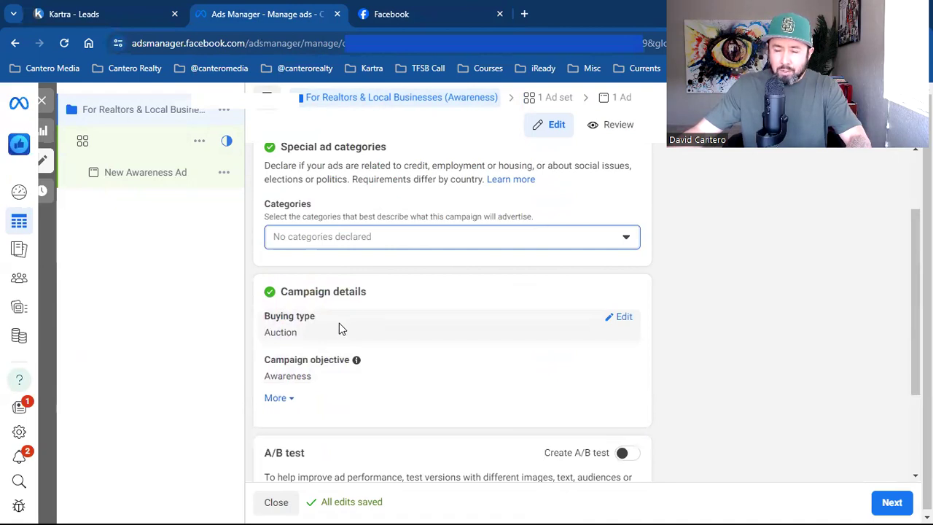
{"action": "left_click", "coordinate": [359, 245]}
{"action": "left_click", "coordinate": [345, 376]}
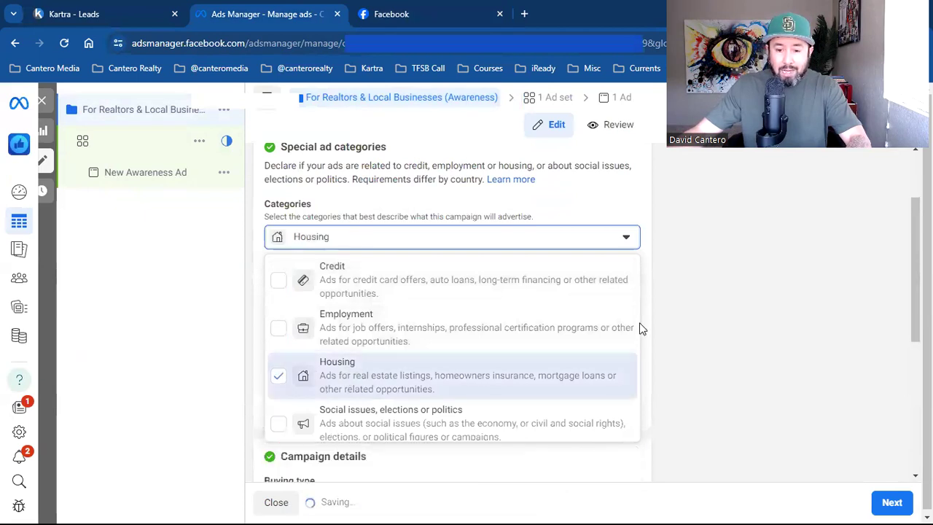
{"action": "left_click", "coordinate": [681, 328]}
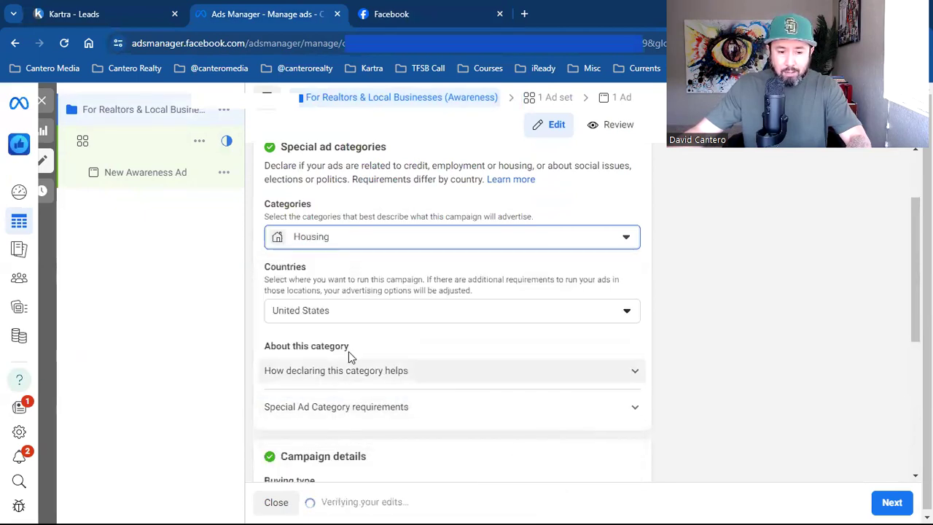
- Expand the region options for the Housing campaign's countries and select European Economic Area (EEA) and North American Free Trade Agreement
{"action": "left_click", "coordinate": [286, 272]}
{"action": "double_click", "coordinate": [285, 267]}
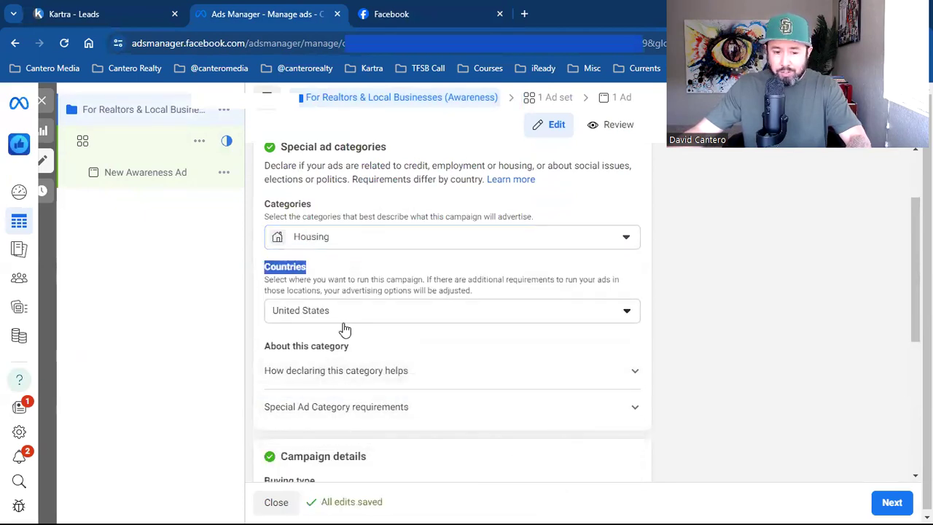
{"action": "left_click", "coordinate": [381, 315]}
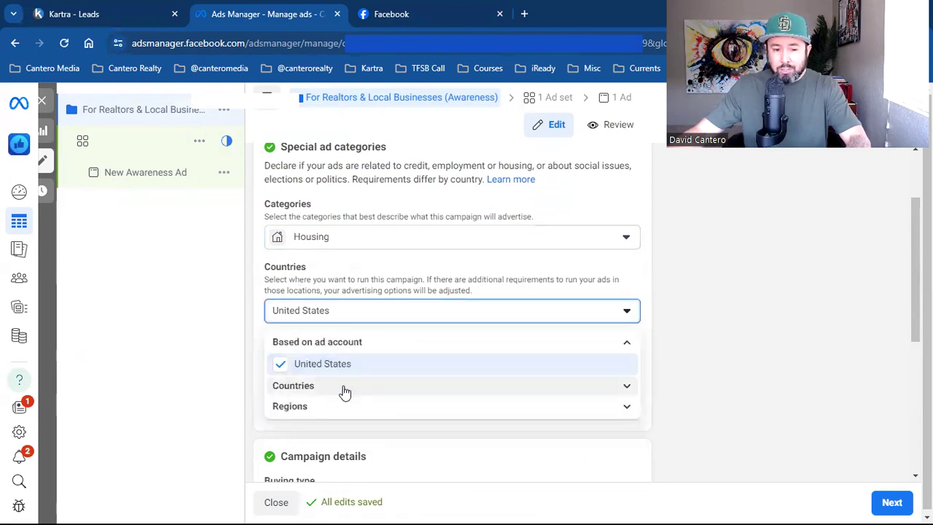
{"action": "left_click", "coordinate": [297, 407]}
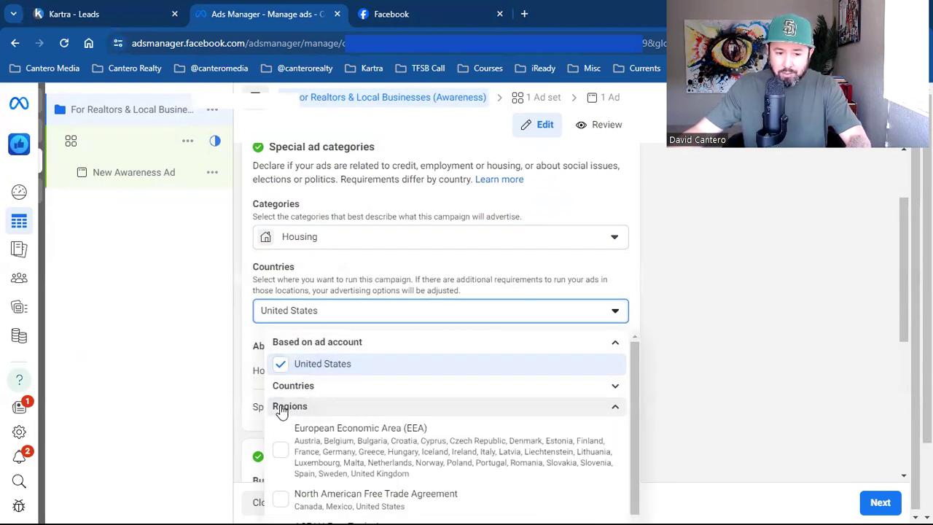
{"action": "left_click", "coordinate": [215, 381]}
{"action": "left_click", "coordinate": [312, 319]}
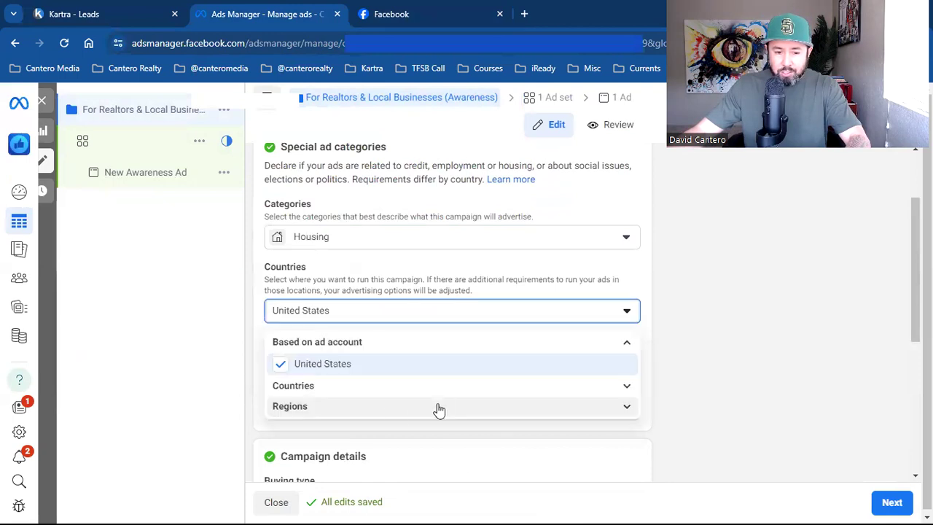
{"action": "left_click", "coordinate": [368, 408]}
{"action": "scroll", "coordinate": [512, 400], "scroll_direction": "down", "scroll_amount": 2}
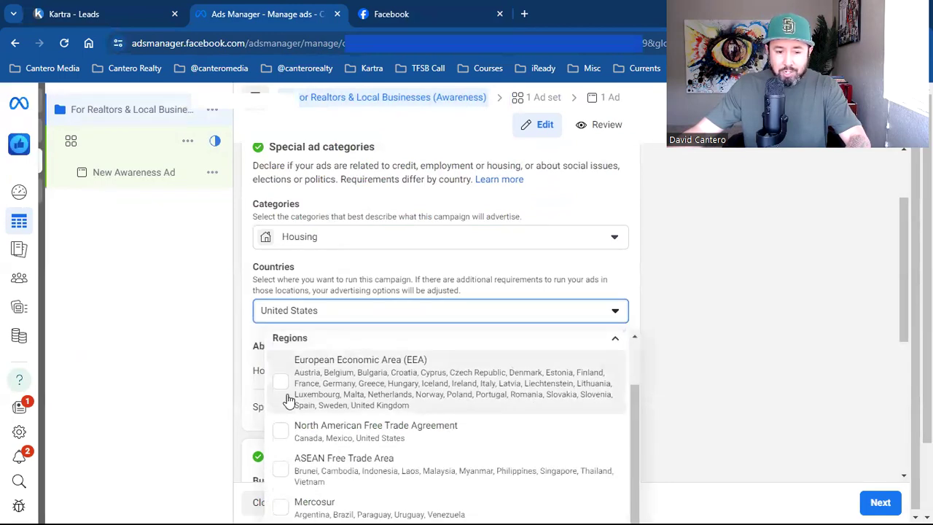
{"action": "left_click", "coordinate": [284, 386]}
{"action": "left_click", "coordinate": [279, 434]}
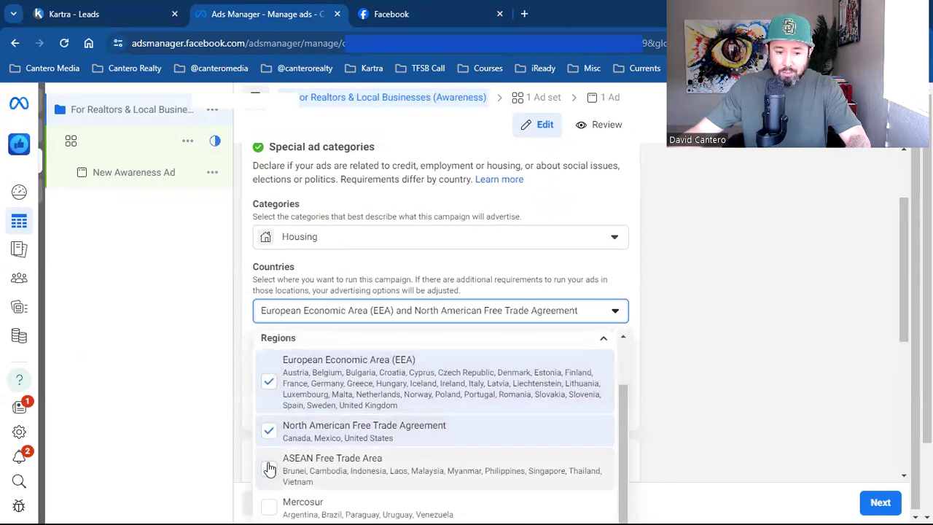
{"action": "left_click", "coordinate": [285, 457]}
{"action": "left_click", "coordinate": [269, 456]}
{"action": "left_click", "coordinate": [271, 488]}
{"action": "left_click", "coordinate": [621, 314]}
- Remove the Housing declaration from the campaign's special ad categories
{"action": "left_click", "coordinate": [510, 237]}
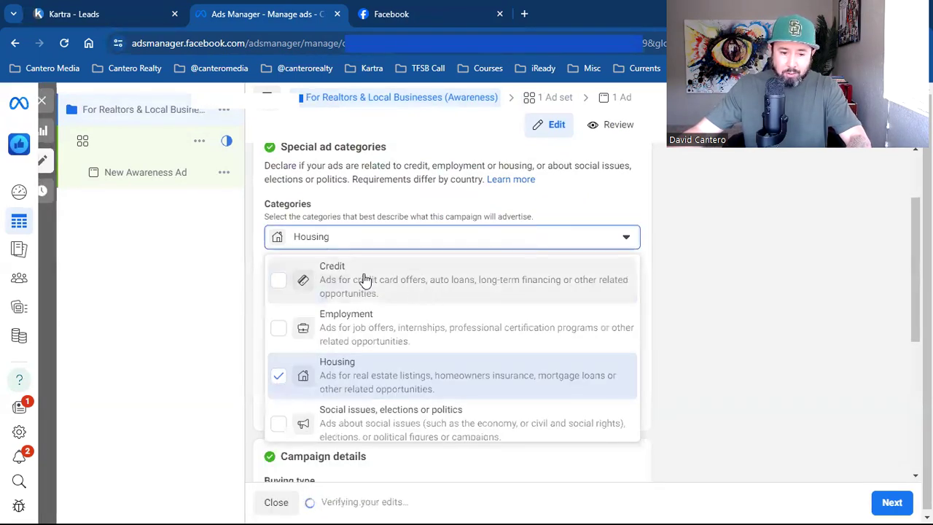
{"action": "left_click", "coordinate": [279, 378]}
{"action": "left_click", "coordinate": [699, 360]}
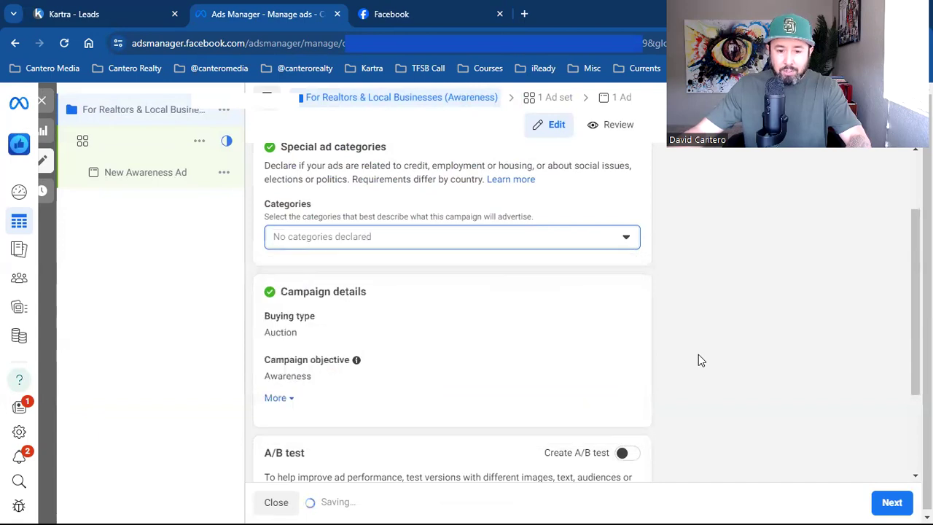
- Return to the ad set's audience controls and include Canada in the locations alongside the United States
{"action": "left_click", "coordinate": [878, 505]}
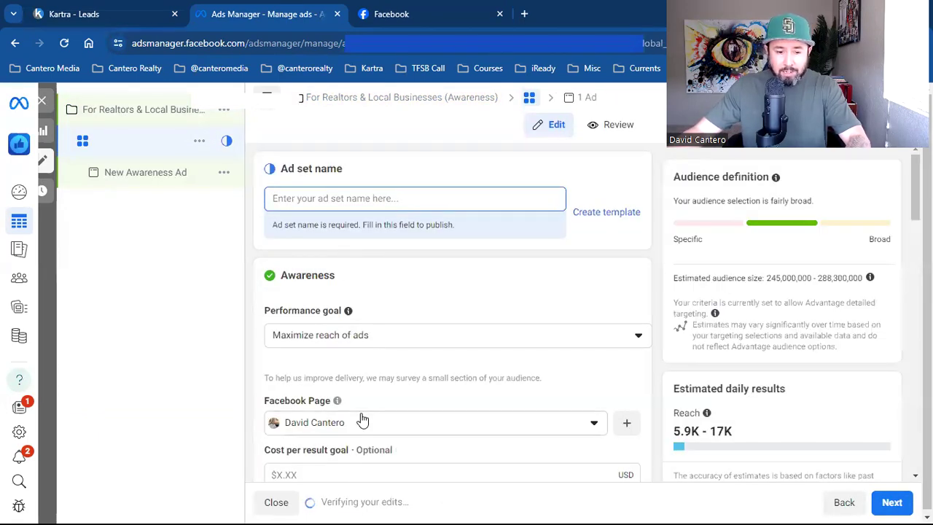
{"action": "scroll", "coordinate": [365, 408], "scroll_direction": "down", "scroll_amount": 3}
{"action": "scroll", "coordinate": [374, 398], "scroll_direction": "down", "scroll_amount": 5}
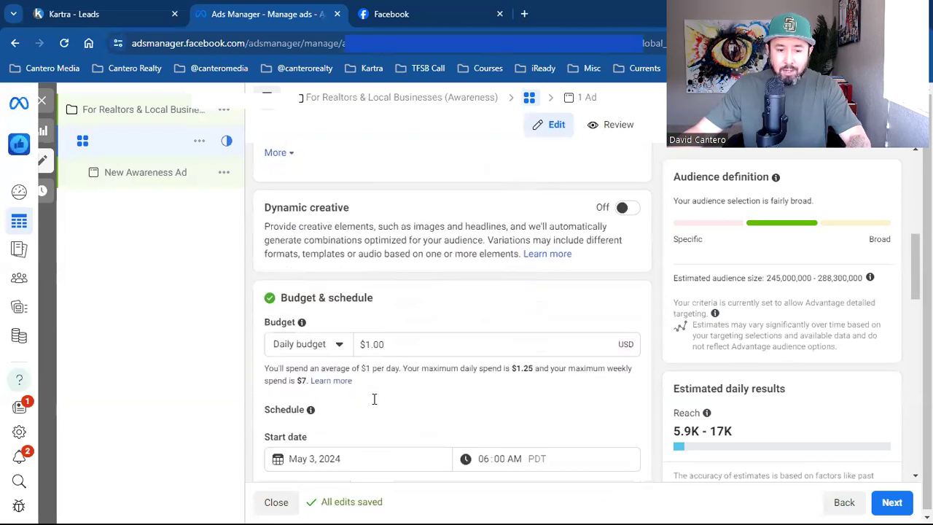
{"action": "scroll", "coordinate": [373, 402], "scroll_direction": "down", "scroll_amount": 4}
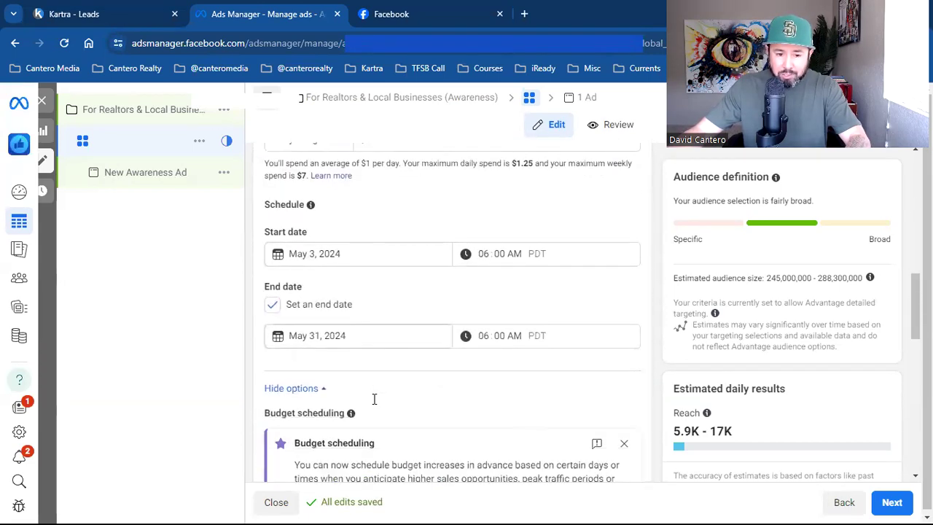
{"action": "scroll", "coordinate": [374, 400], "scroll_direction": "down", "scroll_amount": 3}
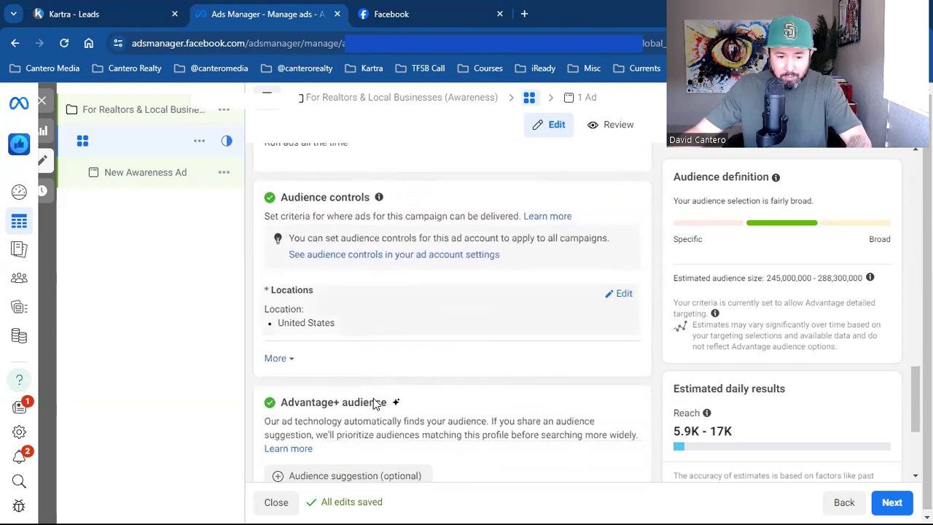
{"action": "left_click", "coordinate": [623, 294]}
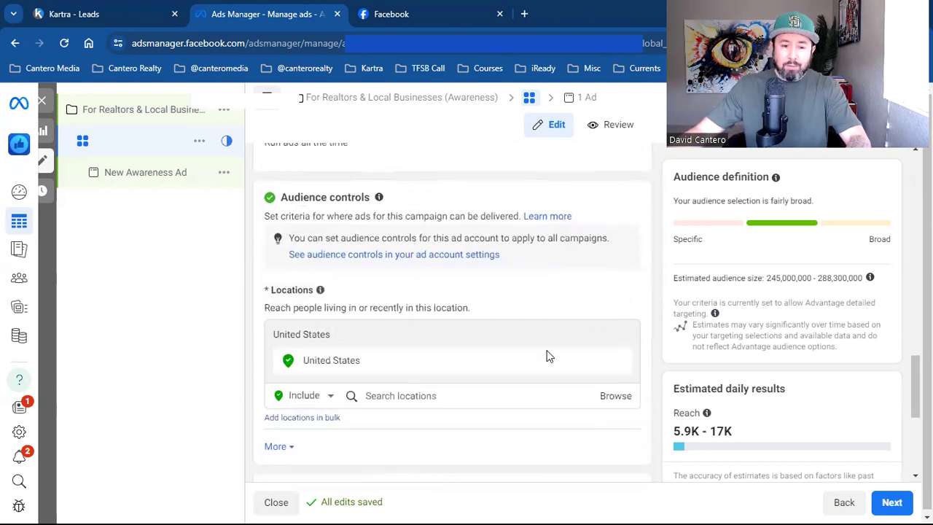
{"action": "left_click", "coordinate": [398, 394]}
{"action": "type", "text": "canda"}
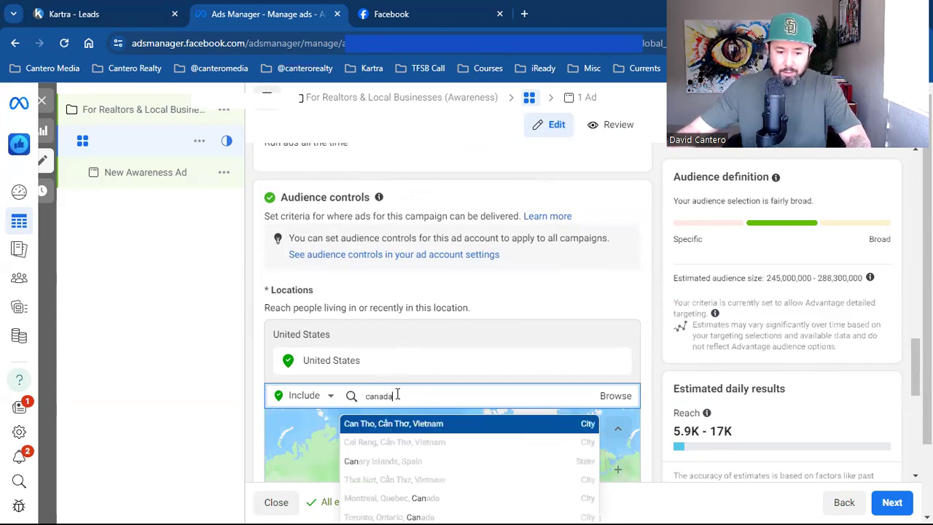
{"action": "left_click", "coordinate": [378, 425]}
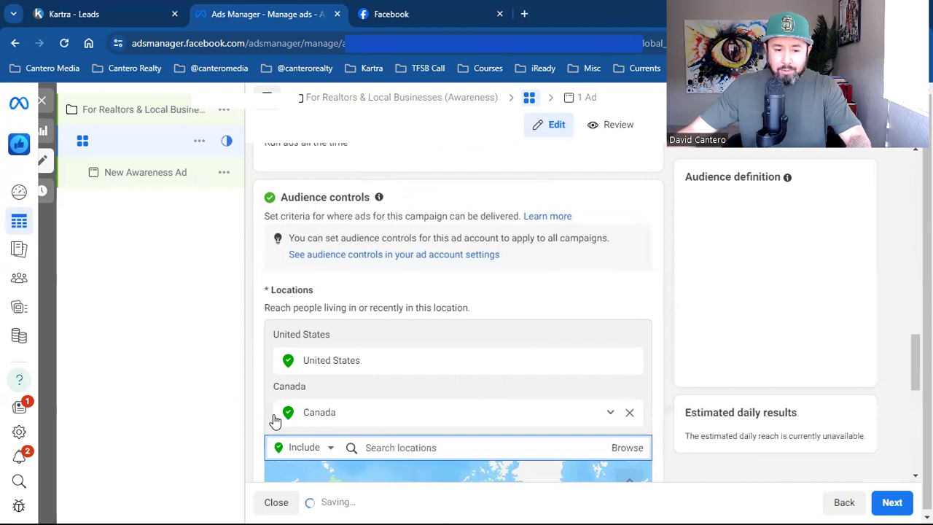
{"action": "scroll", "coordinate": [256, 416], "scroll_direction": "down", "scroll_amount": 2}
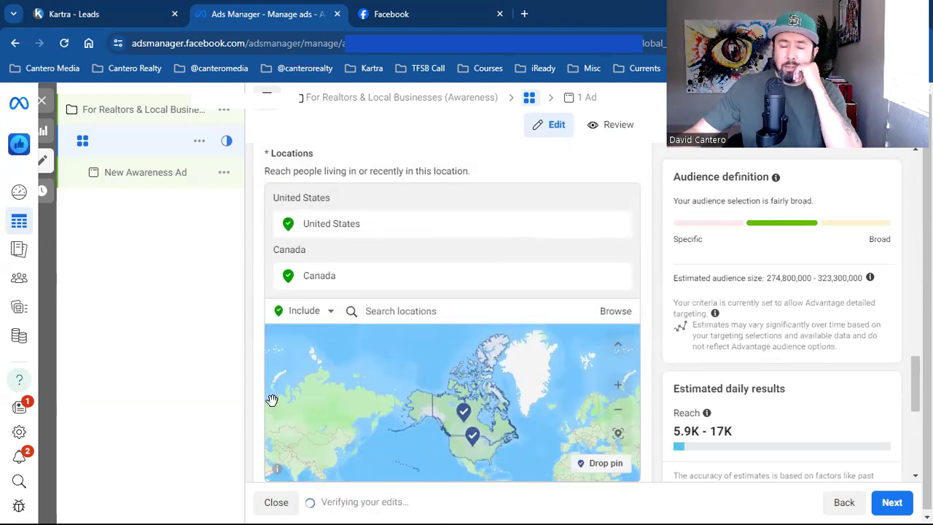
{"action": "left_click", "coordinate": [413, 308]}
{"action": "type", "text": "austra"}
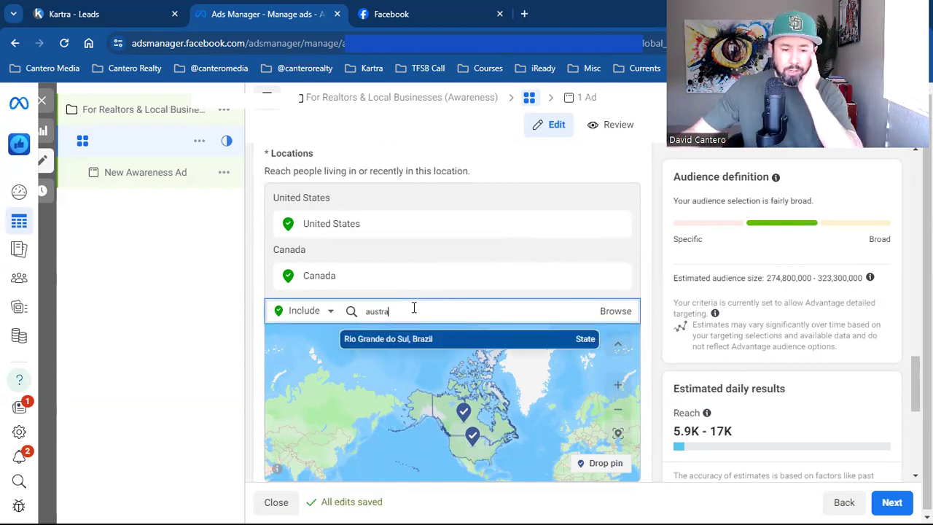
{"action": "key", "text": "BackSpace"}
{"action": "key", "text": "BackSpace"}
{"action": "key", "text": "BackSpace"}
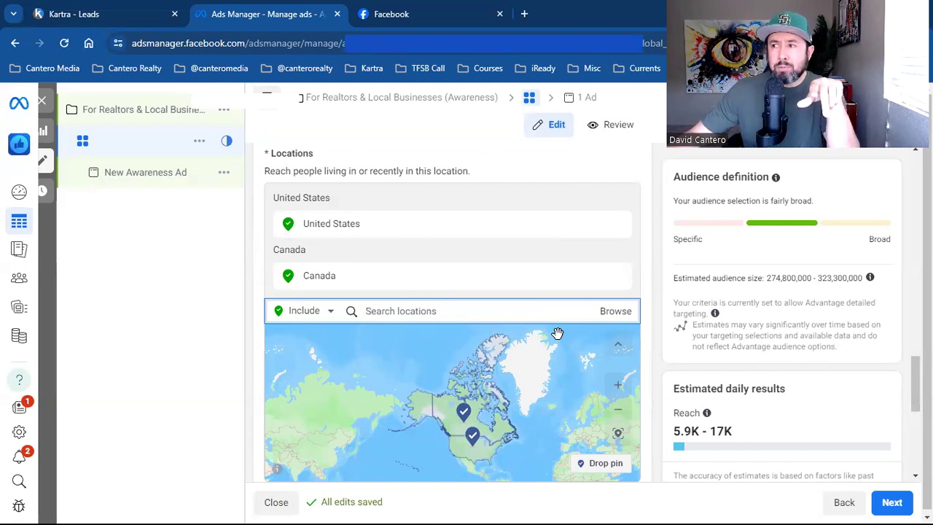
{"action": "left_click", "coordinate": [658, 321]}
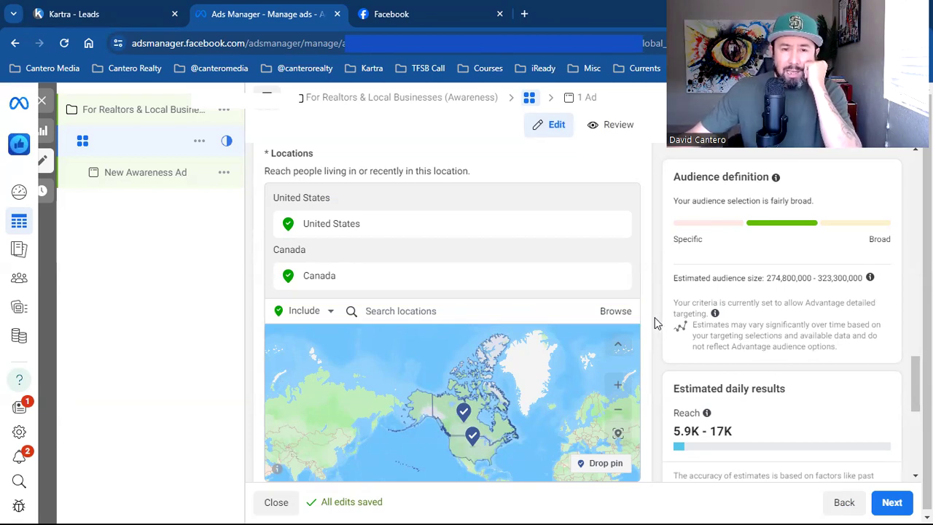
- Switch to the Facebook page, highlight the title of the Business Manager setup post, and return to Ads Manager
{"action": "left_click", "coordinate": [427, 11]}
{"action": "triple_click", "coordinate": [576, 205]}
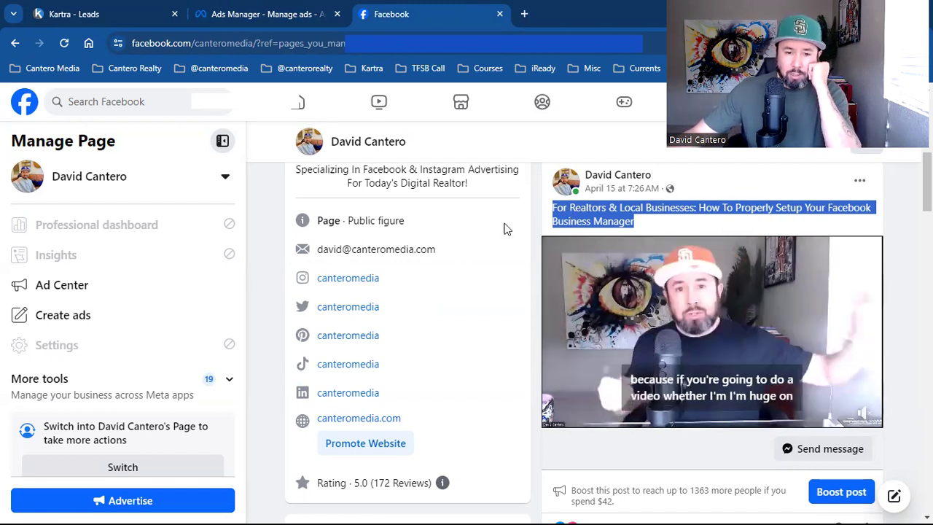
{"action": "key", "text": "ctrl+shift+Tab"}
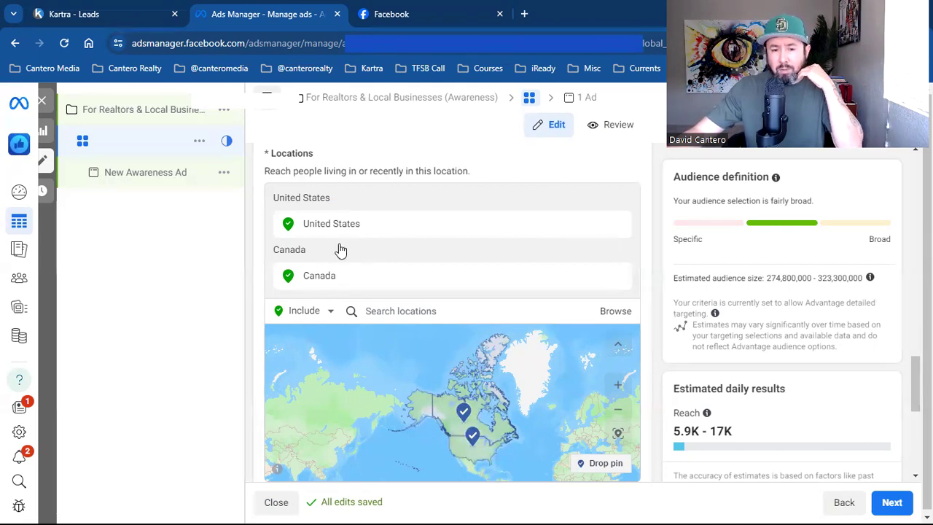
- Add an audience suggestion under Advantage+ audience and set its minimum age to 30
{"action": "scroll", "coordinate": [605, 374], "scroll_direction": "down", "scroll_amount": 3}
{"action": "scroll", "coordinate": [615, 376], "scroll_direction": "down", "scroll_amount": 2}
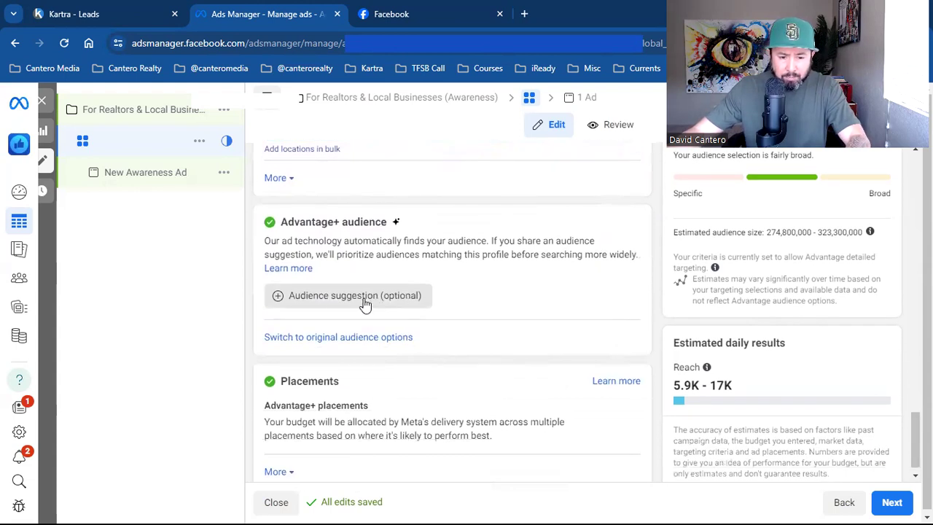
{"action": "left_click", "coordinate": [337, 305]}
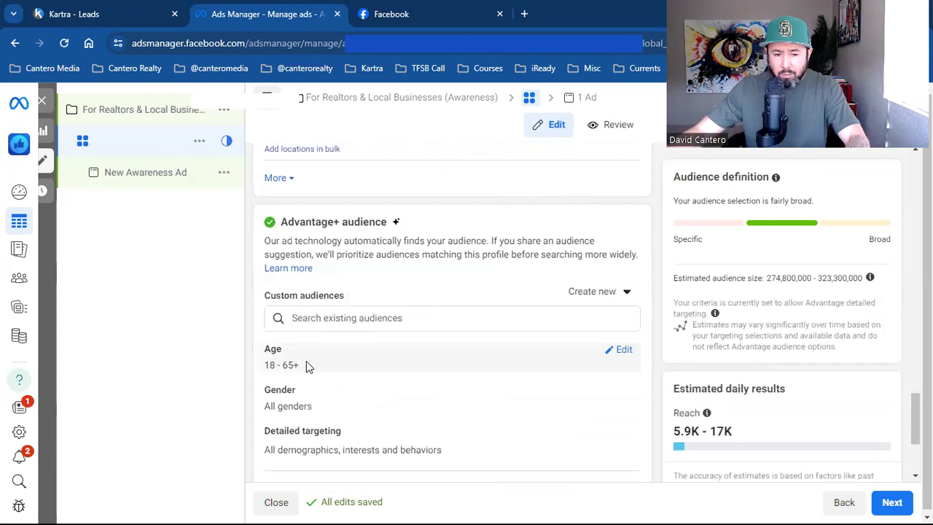
{"action": "left_click", "coordinate": [623, 351]}
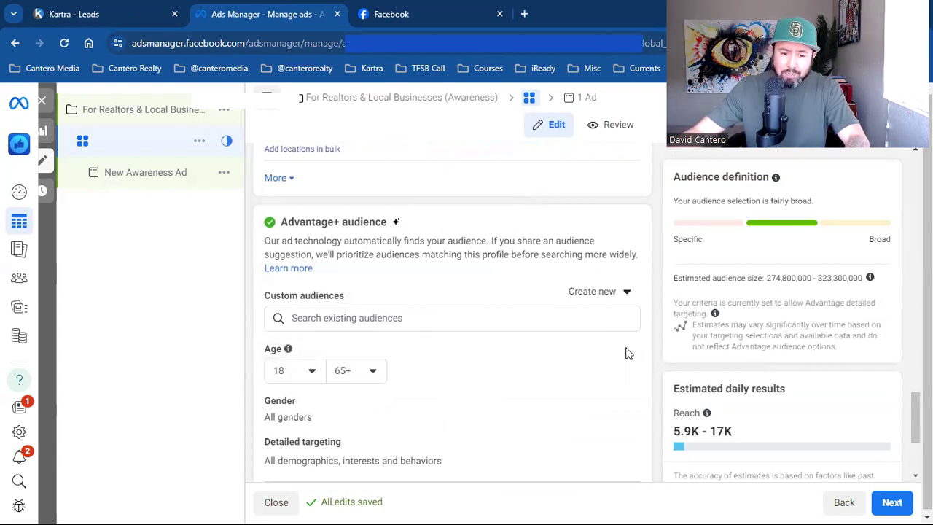
{"action": "left_click", "coordinate": [304, 377]}
{"action": "scroll", "coordinate": [350, 299], "scroll_direction": "down", "scroll_amount": 3}
{"action": "scroll", "coordinate": [351, 298], "scroll_direction": "down", "scroll_amount": 1}
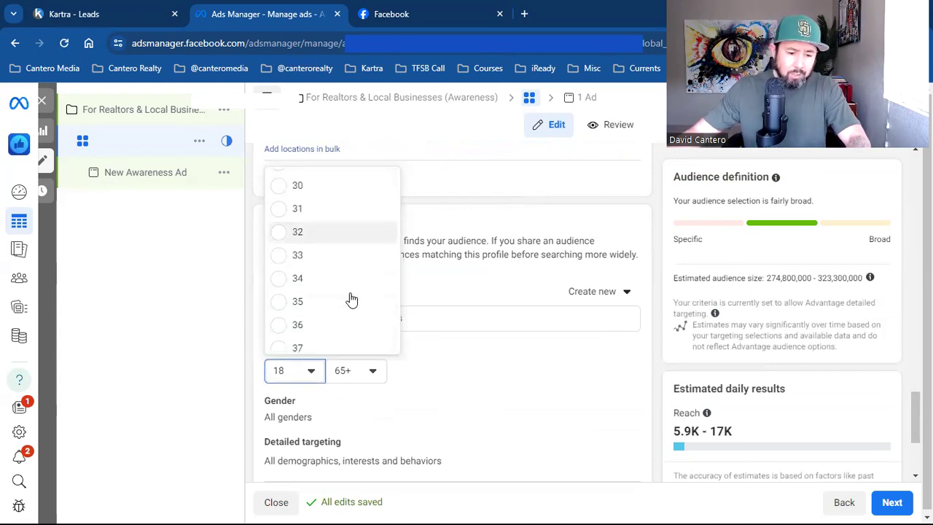
{"action": "scroll", "coordinate": [337, 295], "scroll_direction": "down", "scroll_amount": 2}
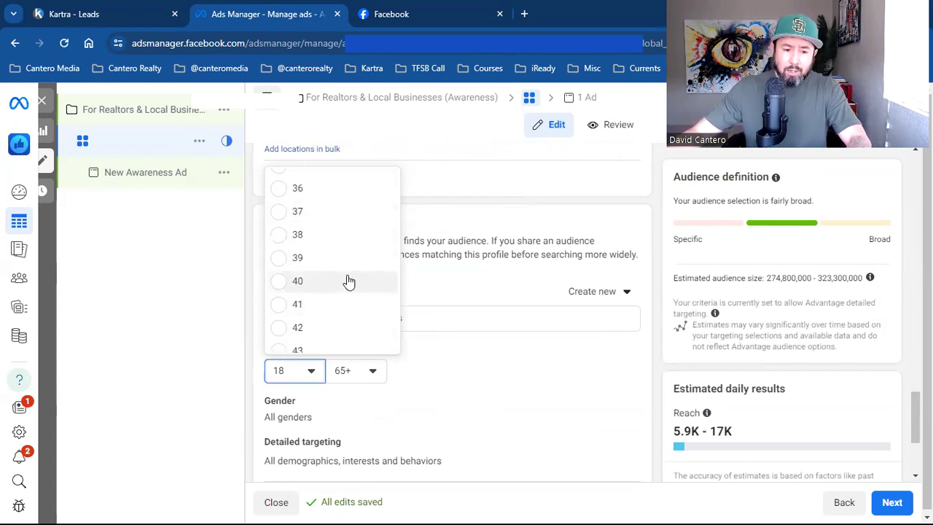
{"action": "scroll", "coordinate": [341, 282], "scroll_direction": "up", "scroll_amount": 1}
{"action": "scroll", "coordinate": [324, 320], "scroll_direction": "down", "scroll_amount": 1}
{"action": "scroll", "coordinate": [328, 295], "scroll_direction": "up", "scroll_amount": 1}
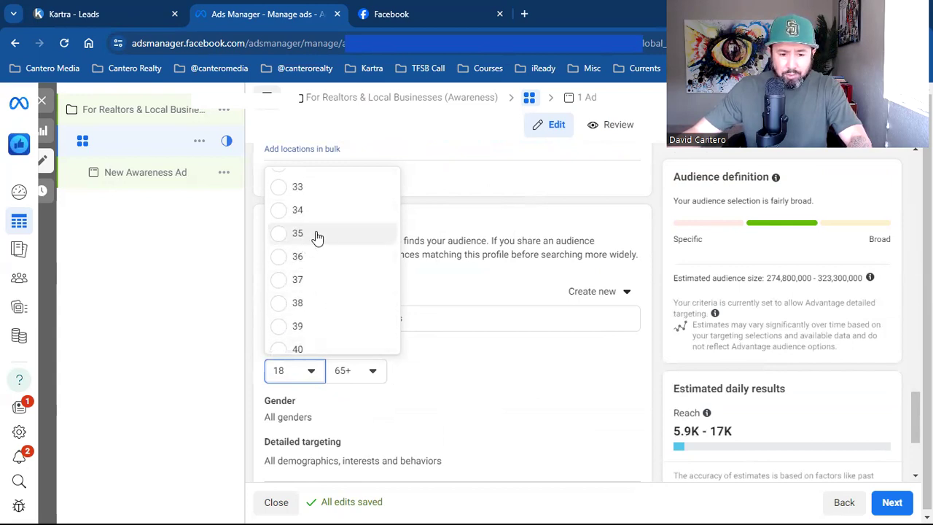
{"action": "scroll", "coordinate": [314, 251], "scroll_direction": "up", "scroll_amount": 5}
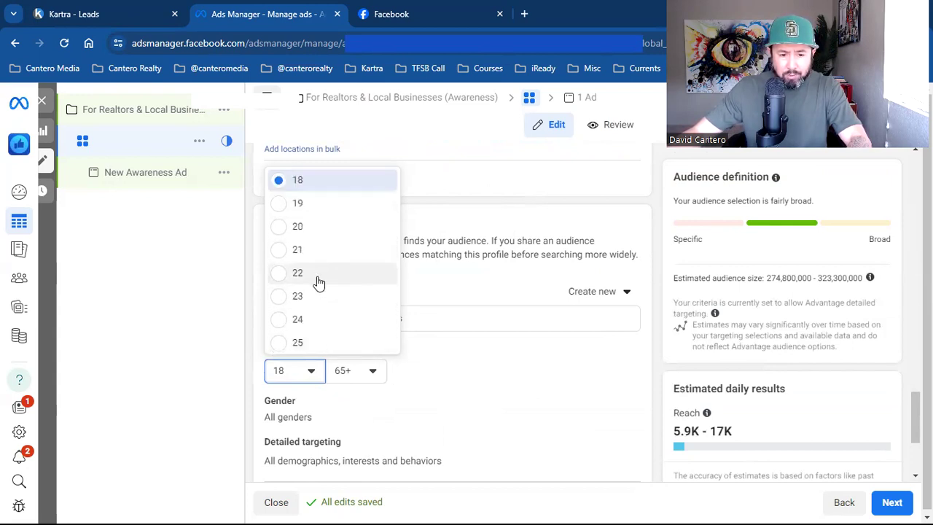
{"action": "scroll", "coordinate": [318, 283], "scroll_direction": "down", "scroll_amount": 2}
{"action": "scroll", "coordinate": [324, 302], "scroll_direction": "down", "scroll_amount": 1}
{"action": "left_click", "coordinate": [319, 255]}
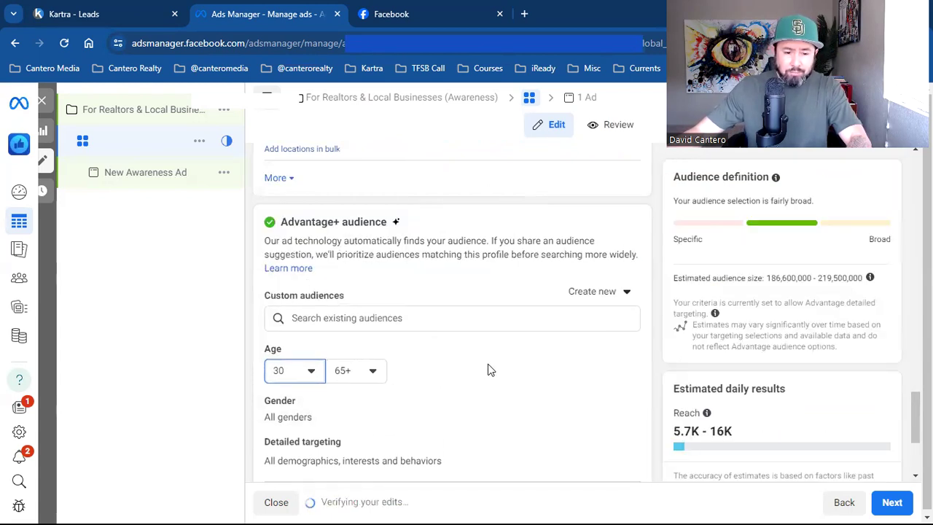
- Search detailed targeting for "real estate agent" and include the job title Real Estate Agent/Salesperson
{"action": "scroll", "coordinate": [452, 404], "scroll_direction": "down", "scroll_amount": 1}
{"action": "scroll", "coordinate": [552, 334], "scroll_direction": "down", "scroll_amount": 1}
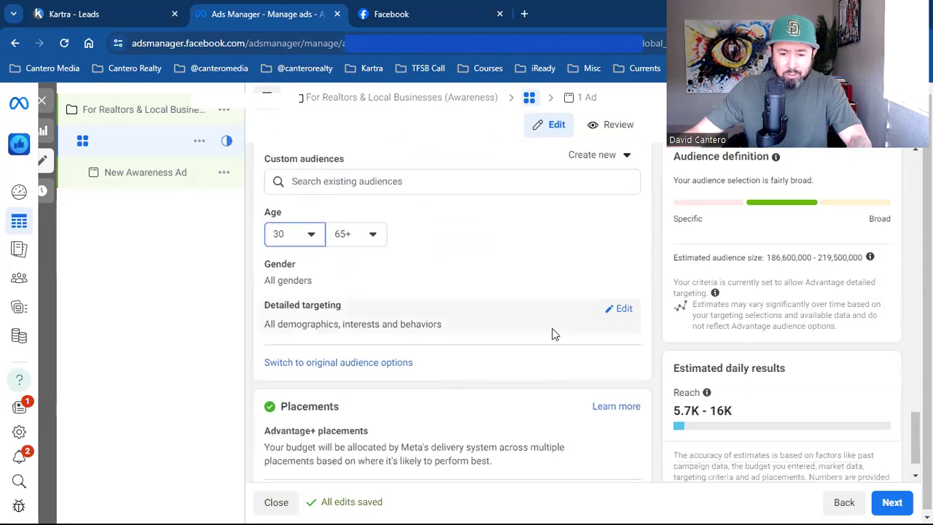
{"action": "left_click", "coordinate": [623, 311]}
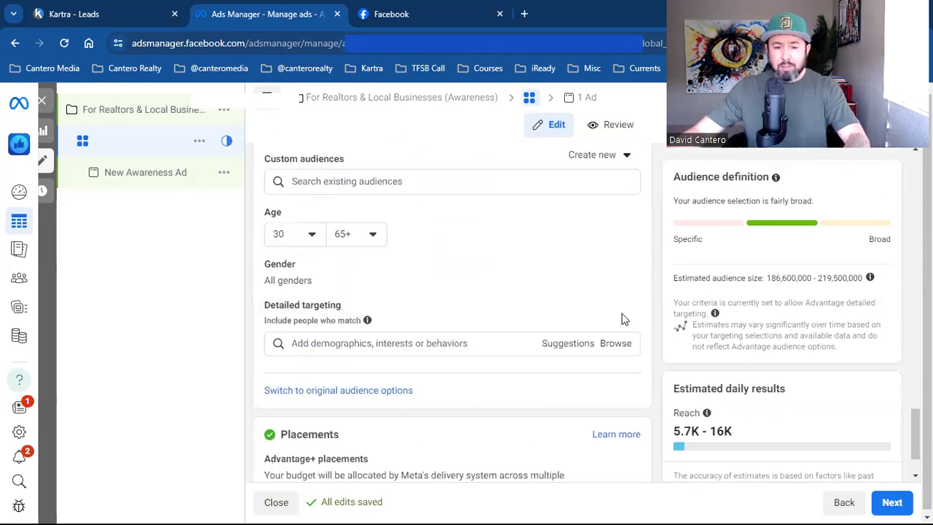
{"action": "left_click", "coordinate": [416, 344]}
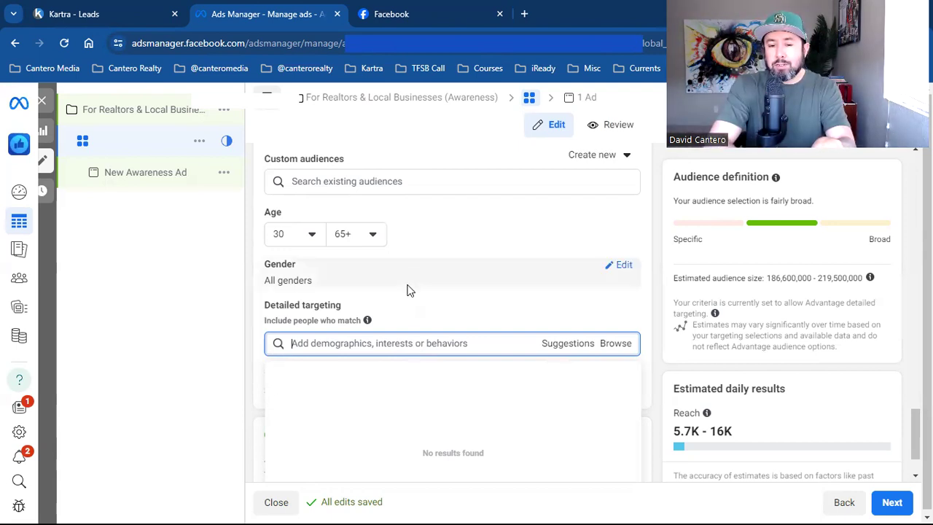
{"action": "left_click", "coordinate": [261, 371]}
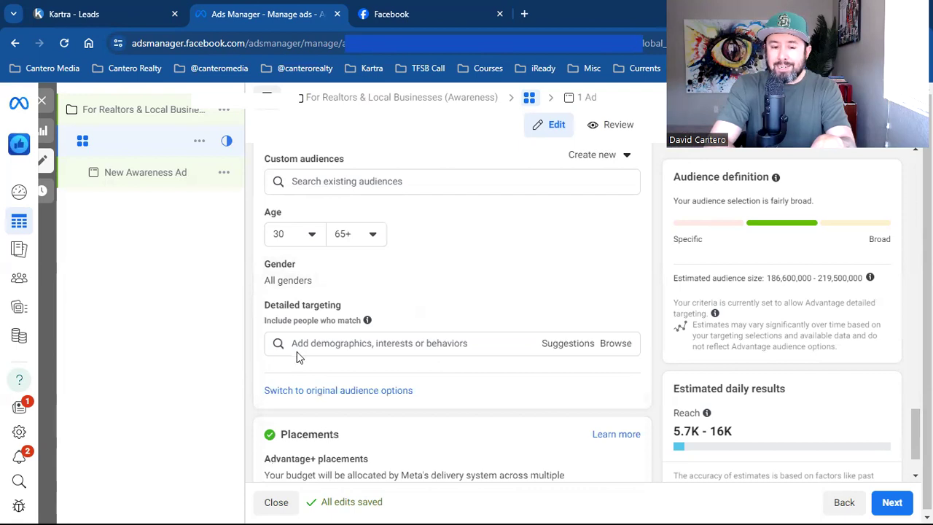
{"action": "left_click", "coordinate": [347, 340]}
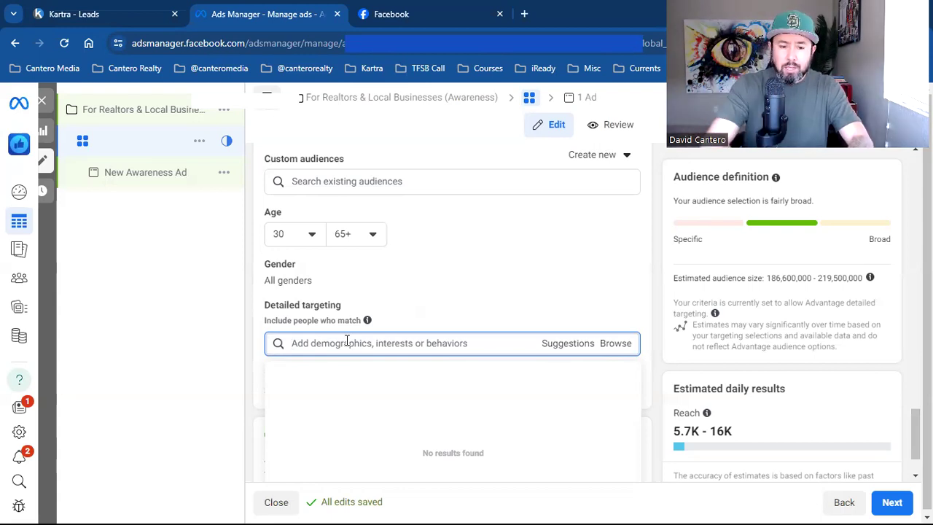
{"action": "type", "text": "real estate"}
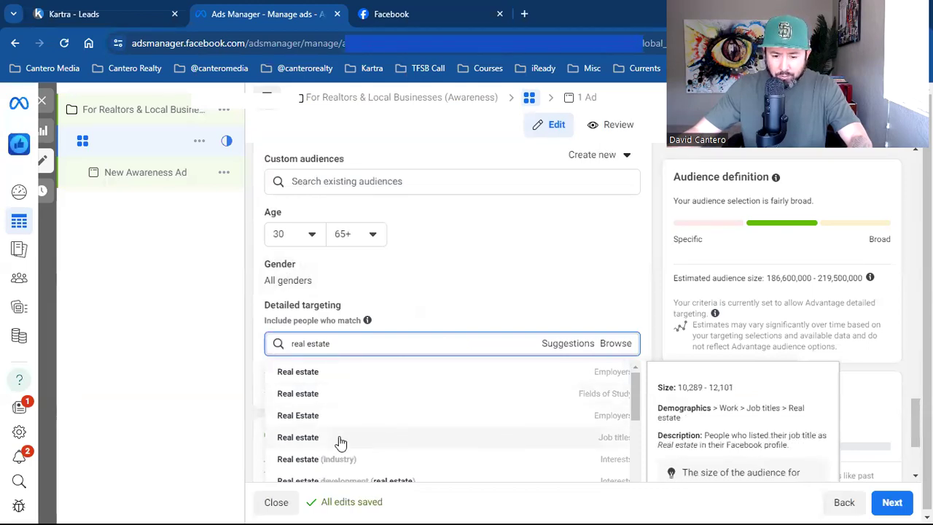
{"action": "scroll", "coordinate": [368, 419], "scroll_direction": "down", "scroll_amount": 1}
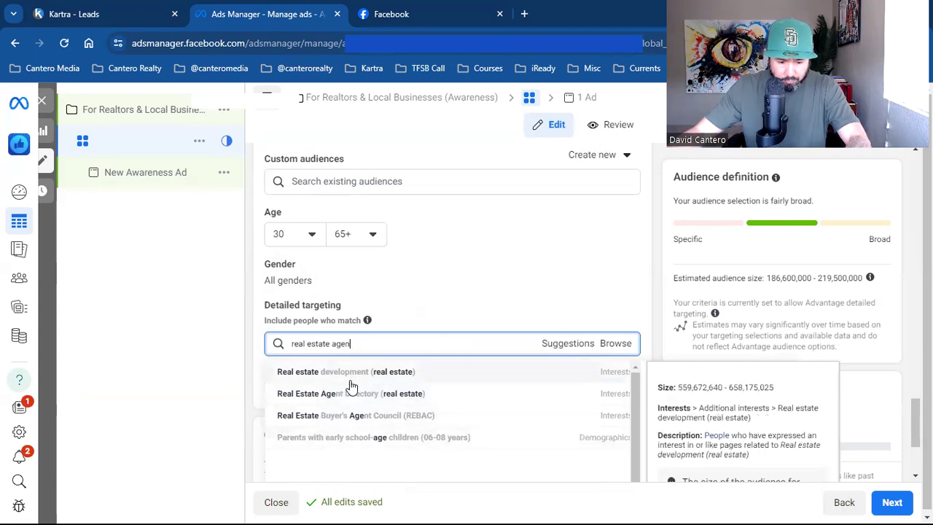
{"action": "type", "text": "nt"}
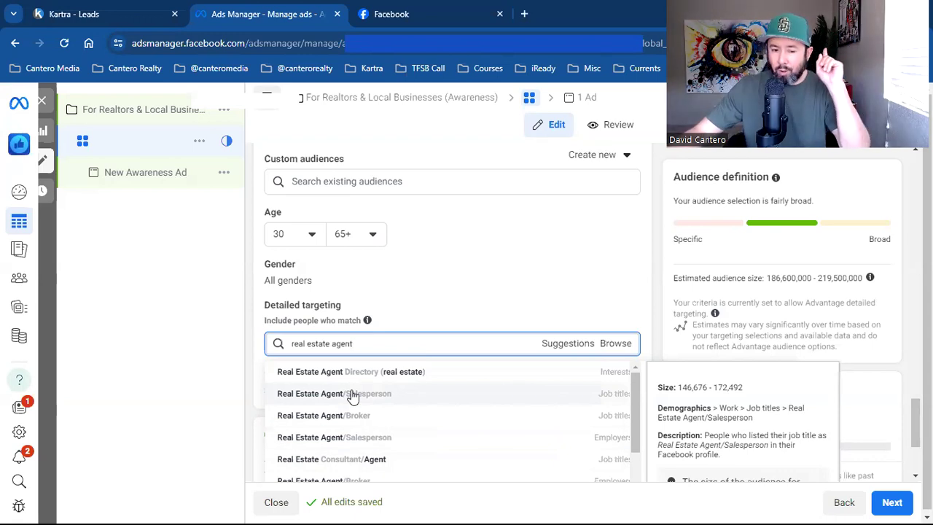
{"action": "left_click", "coordinate": [410, 396]}
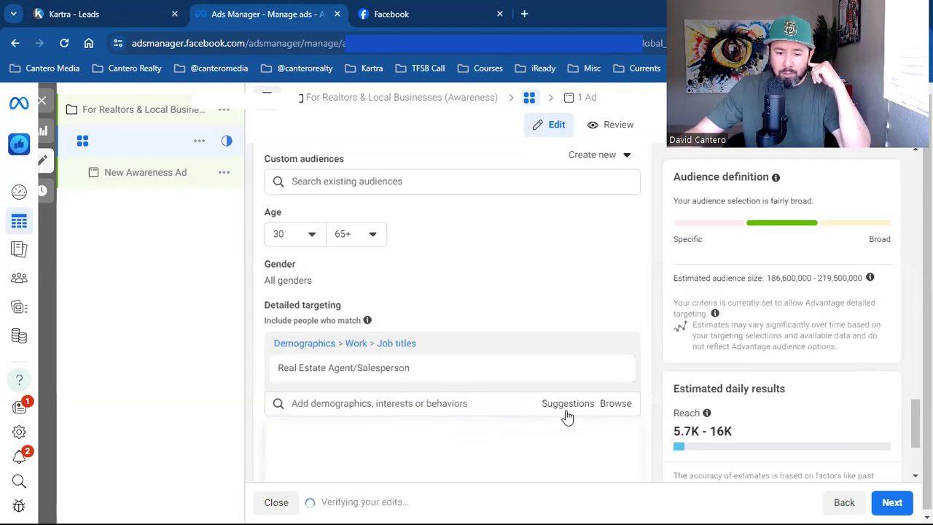
- Add the suggested job title Real estate broker to the detailed targeting and inspect the details of the Realtor job title
{"action": "left_click", "coordinate": [568, 409]}
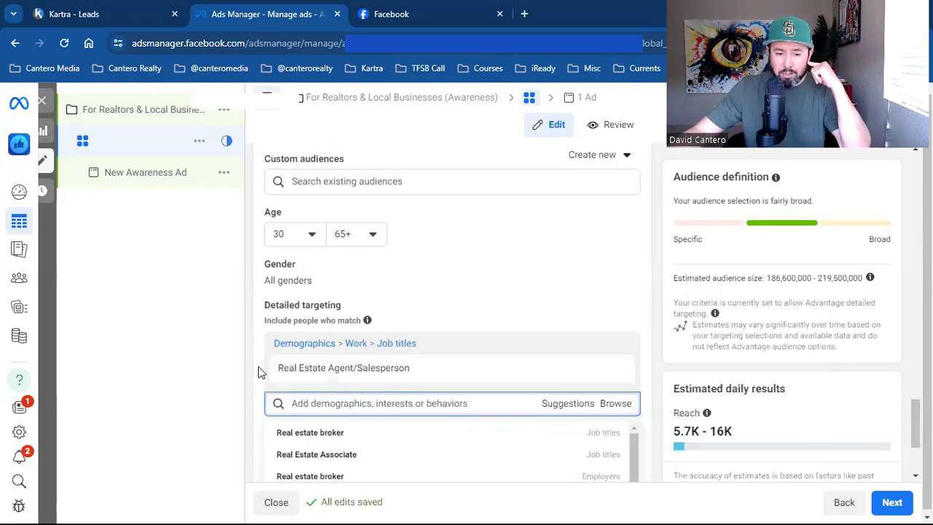
{"action": "scroll", "coordinate": [248, 342], "scroll_direction": "down", "scroll_amount": 2}
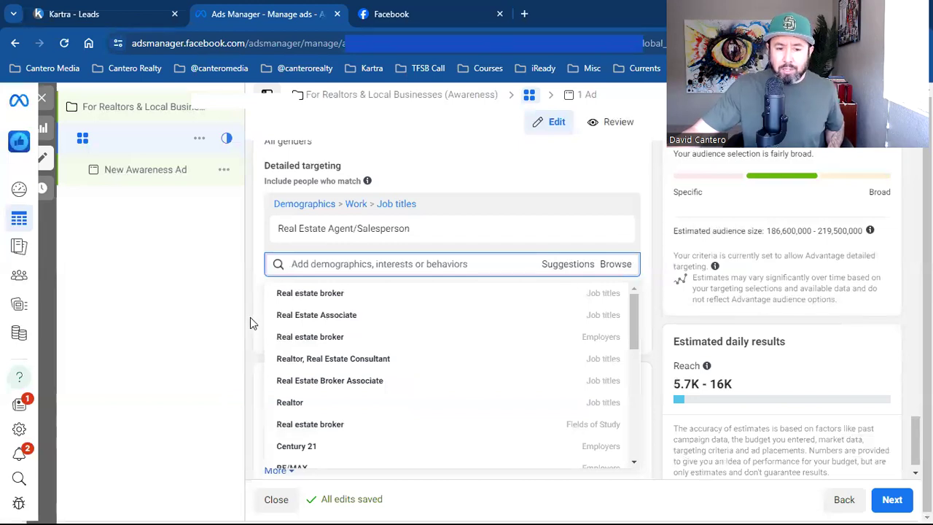
{"action": "left_click", "coordinate": [301, 294]}
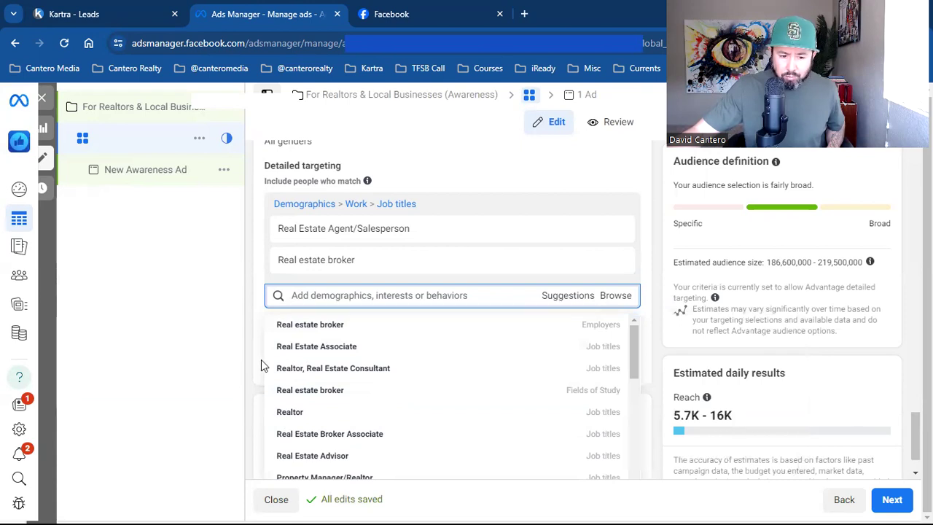
{"action": "mouse_move", "coordinate": [288, 349]}
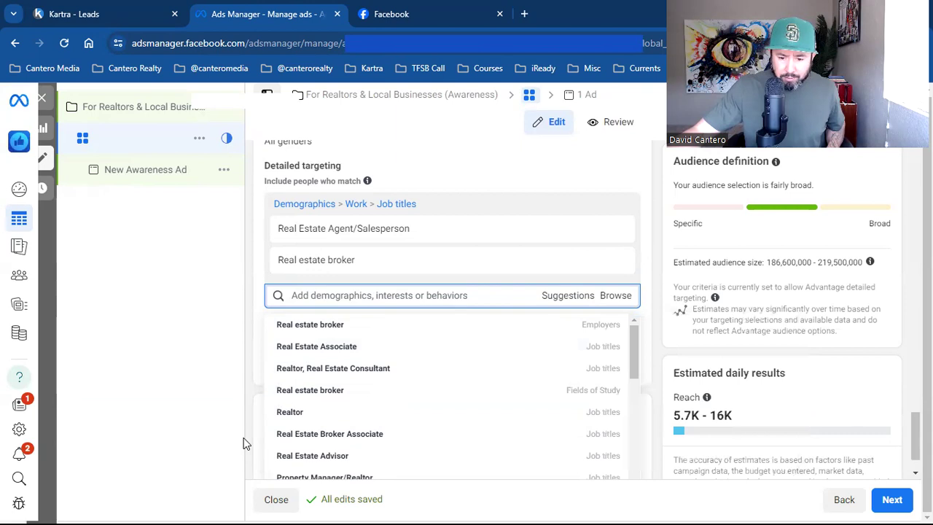
{"action": "mouse_move", "coordinate": [290, 413]}
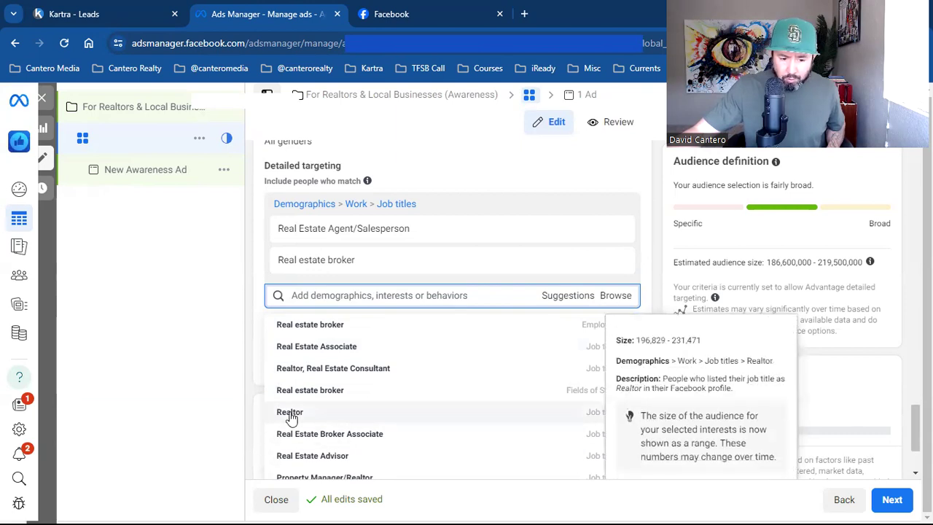
- Add the job titles "Realtor", "Realtor, Real Estate Consultant", "Real Eastate Sales Associate" and "Realtor Sales Associate" to the detailed targeting
{"action": "left_click", "coordinate": [290, 412]}
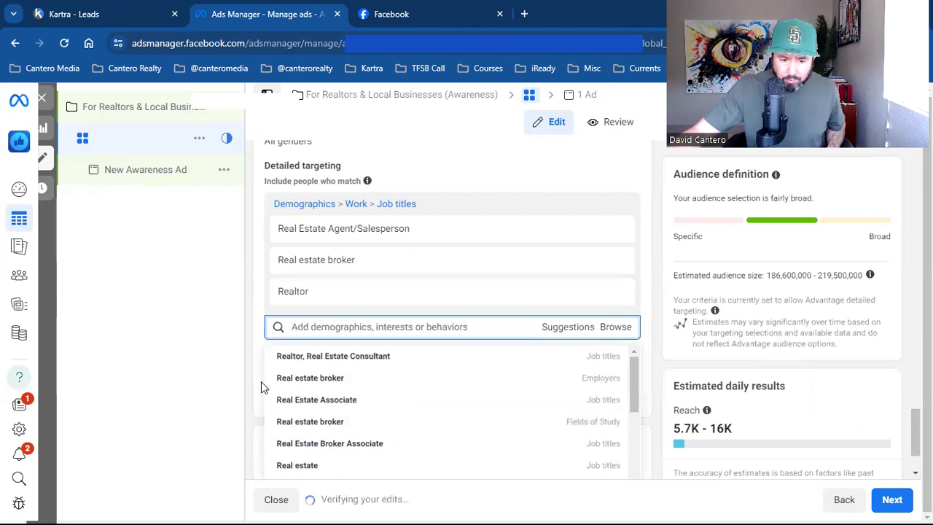
{"action": "left_click", "coordinate": [328, 360]}
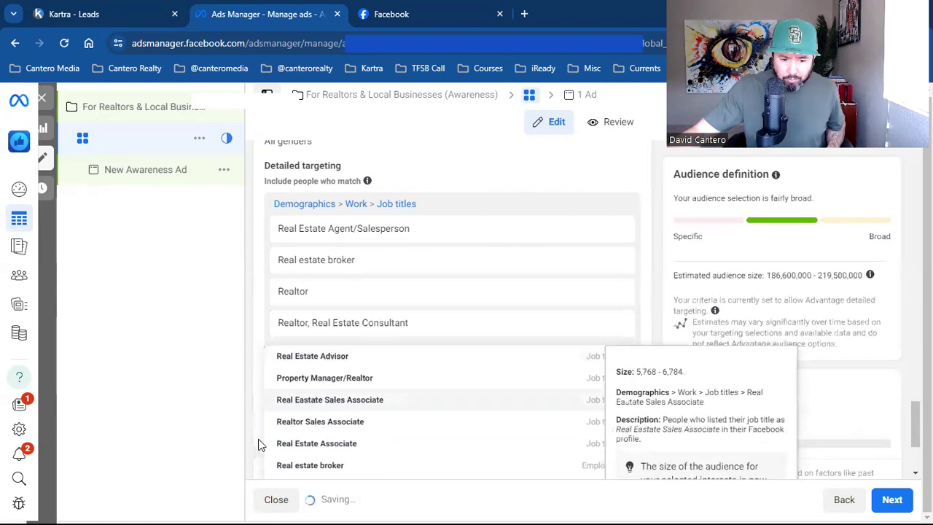
{"action": "mouse_move", "coordinate": [291, 413]}
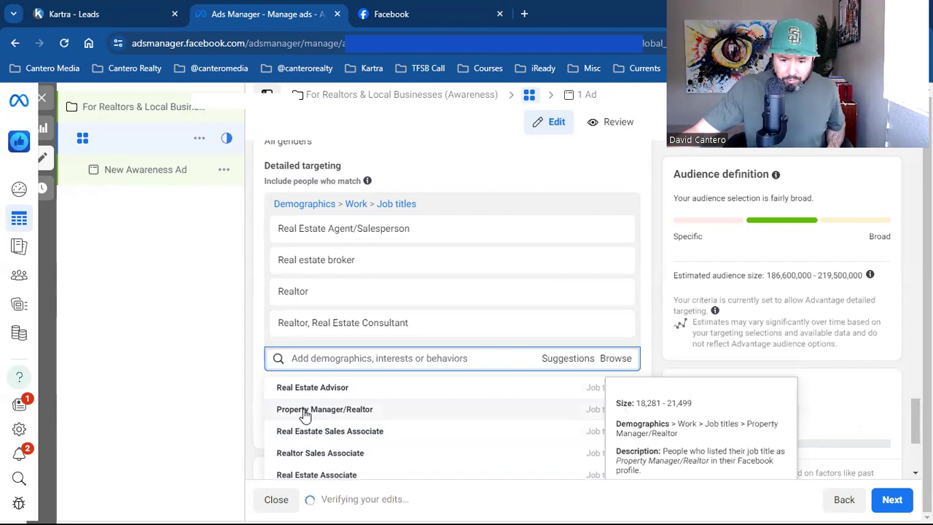
{"action": "mouse_move", "coordinate": [307, 438]}
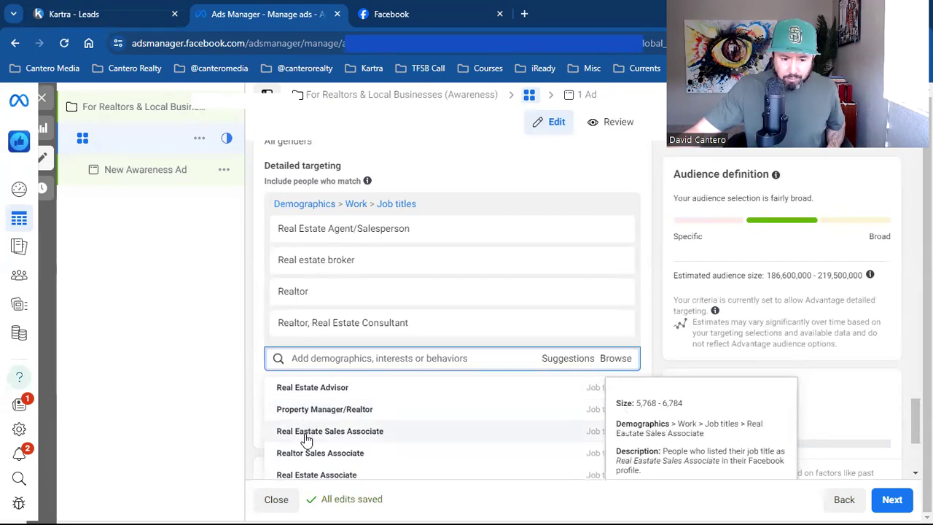
{"action": "left_click", "coordinate": [306, 435]}
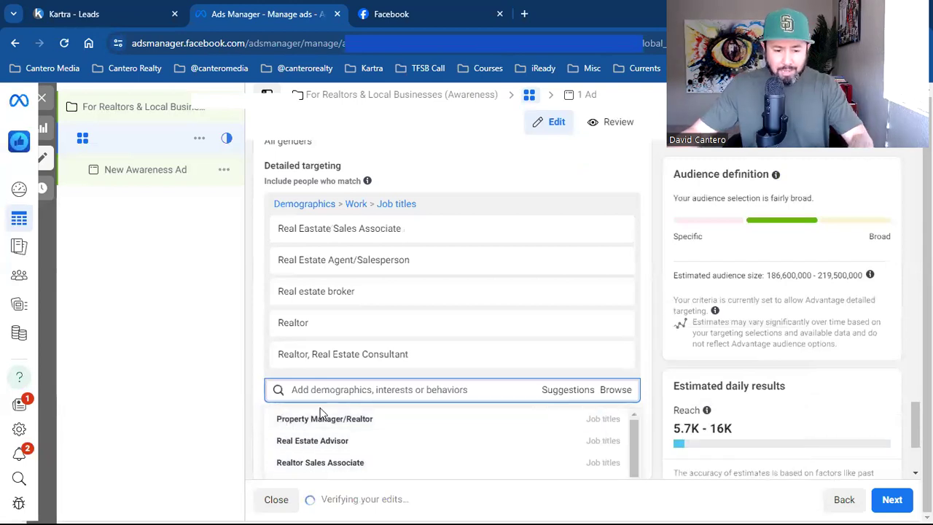
{"action": "mouse_move", "coordinate": [295, 448]}
{"action": "mouse_move", "coordinate": [360, 468]}
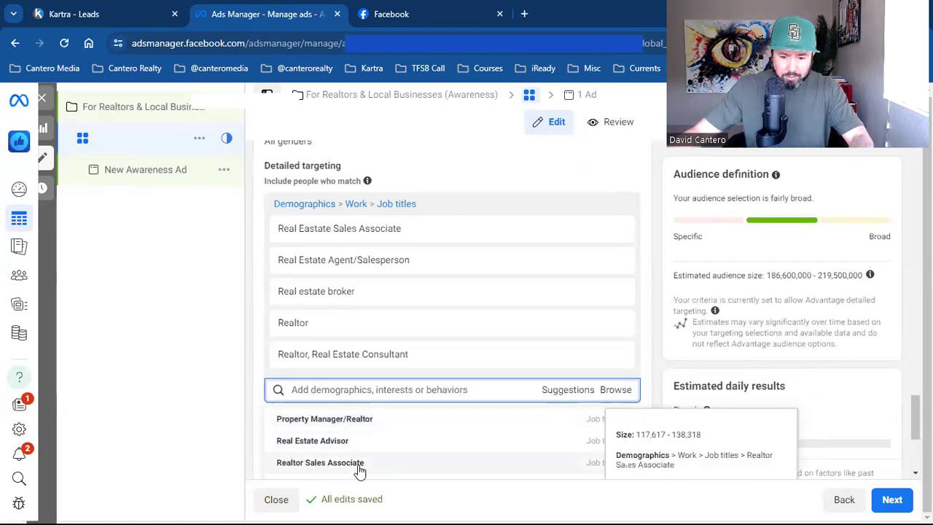
{"action": "left_click", "coordinate": [360, 466]}
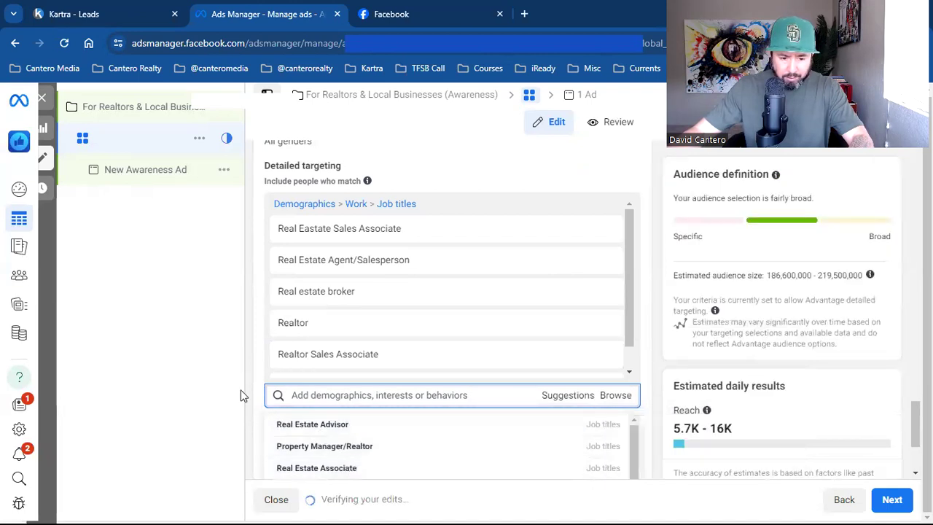
{"action": "mouse_move", "coordinate": [280, 367]}
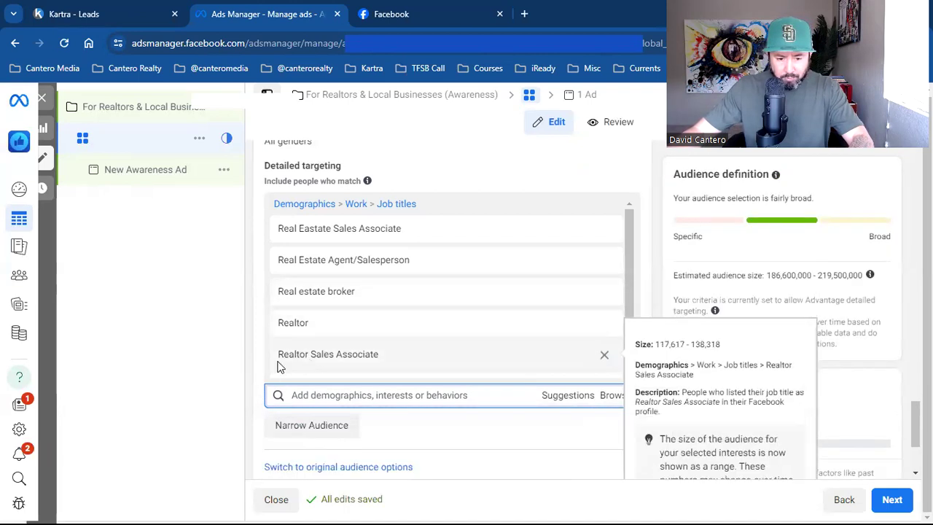
{"action": "scroll", "coordinate": [425, 430], "scroll_direction": "down", "scroll_amount": 1}
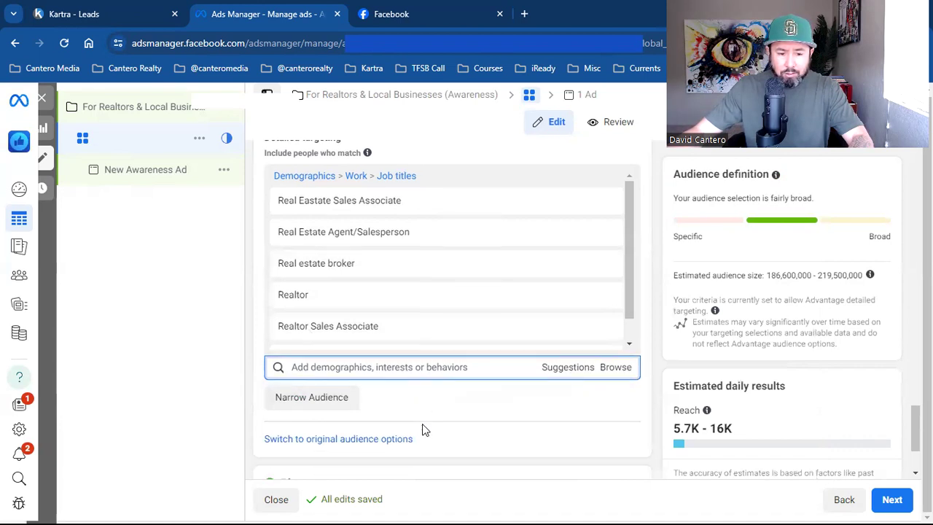
- Search detailed targeting for "facebook page" instead of Facebook for Business, and include the Facebook Page admins behavior
{"action": "scroll", "coordinate": [422, 430], "scroll_direction": "down", "scroll_amount": 3}
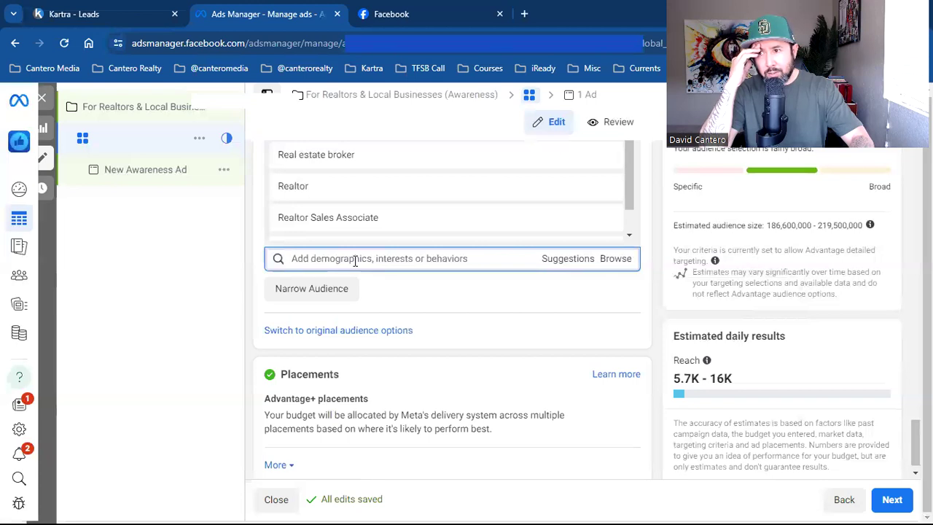
{"action": "type", "text": "facebook for busine"}
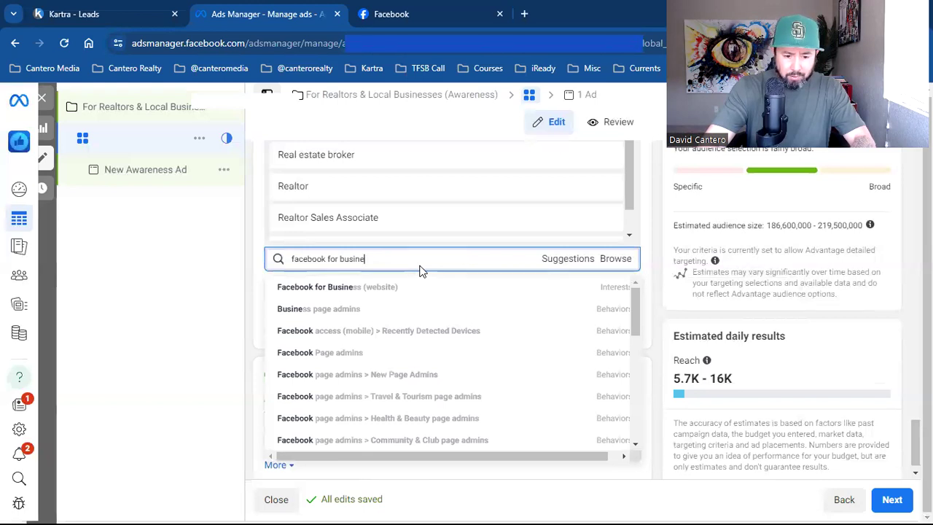
{"action": "key", "text": "BackSpace"}
{"action": "key", "text": "BackSpace"}
{"action": "key", "text": "BackSpace"}
{"action": "key", "text": "BackSpace"}
{"action": "key", "text": "BackSpace"}
{"action": "key", "text": "BackSpace"}
{"action": "key", "text": "BackSpace"}
{"action": "key", "text": "BackSpace"}
{"action": "key", "text": "BackSpace"}
{"action": "key", "text": "BackSpace"}
{"action": "type", "text": "page"}
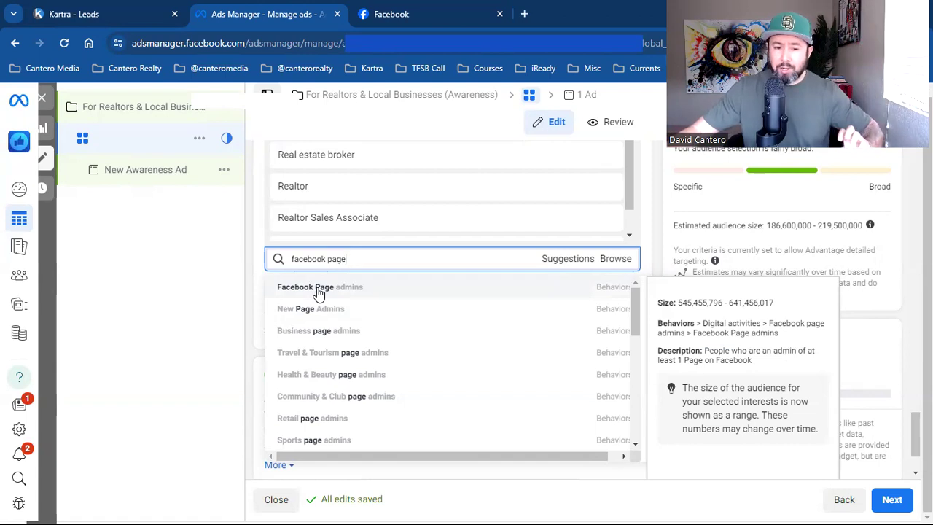
{"action": "left_click", "coordinate": [584, 293]}
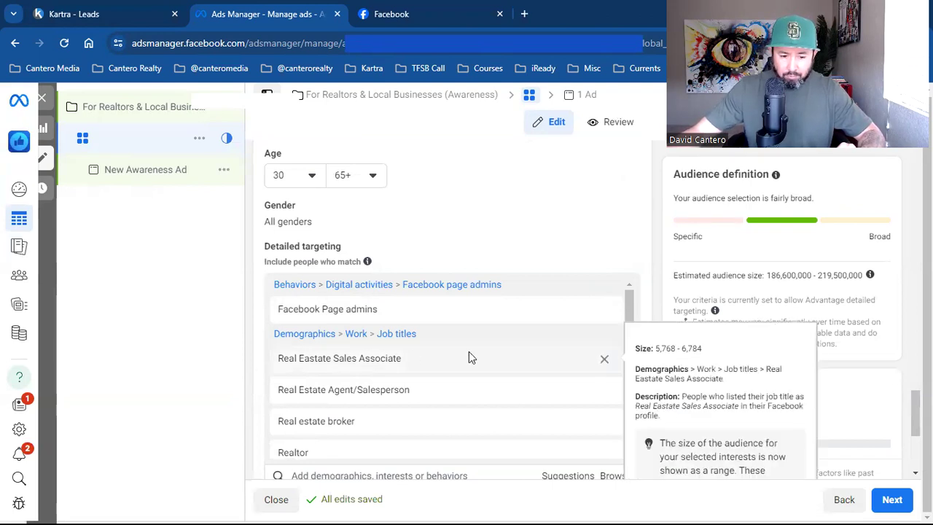
{"action": "scroll", "coordinate": [469, 351], "scroll_direction": "down", "scroll_amount": 1}
{"action": "scroll", "coordinate": [468, 352], "scroll_direction": "up", "scroll_amount": 1}
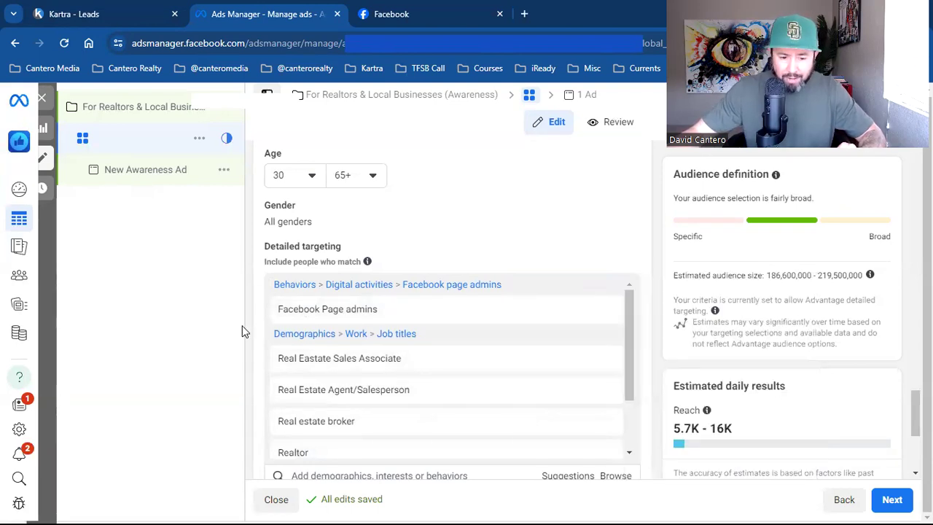
{"action": "scroll", "coordinate": [250, 358], "scroll_direction": "down", "scroll_amount": 3}
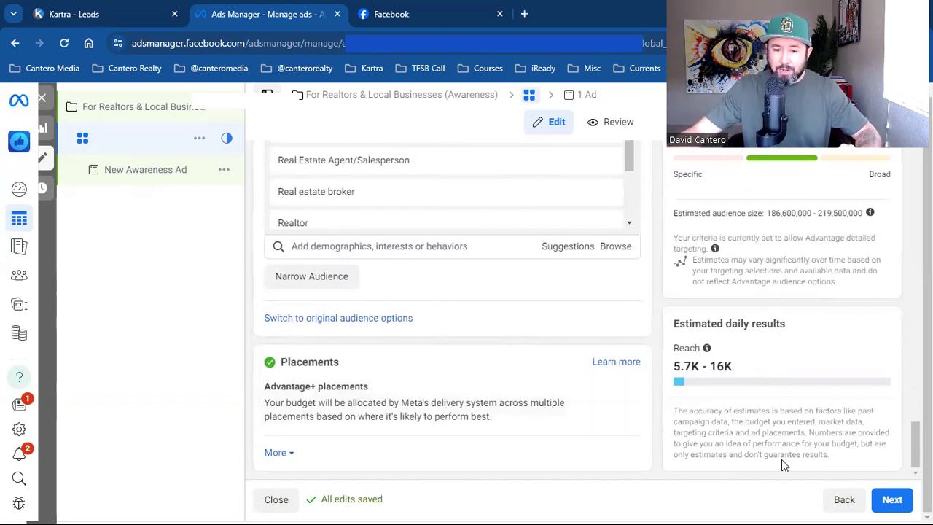
- Name the ad set "$1 - May3-May31 - US&Canada - Real Estate & Page Admin" and highlight the full name
{"action": "scroll", "coordinate": [601, 368], "scroll_direction": "up", "scroll_amount": 10}
{"action": "scroll", "coordinate": [598, 368], "scroll_direction": "up", "scroll_amount": 8}
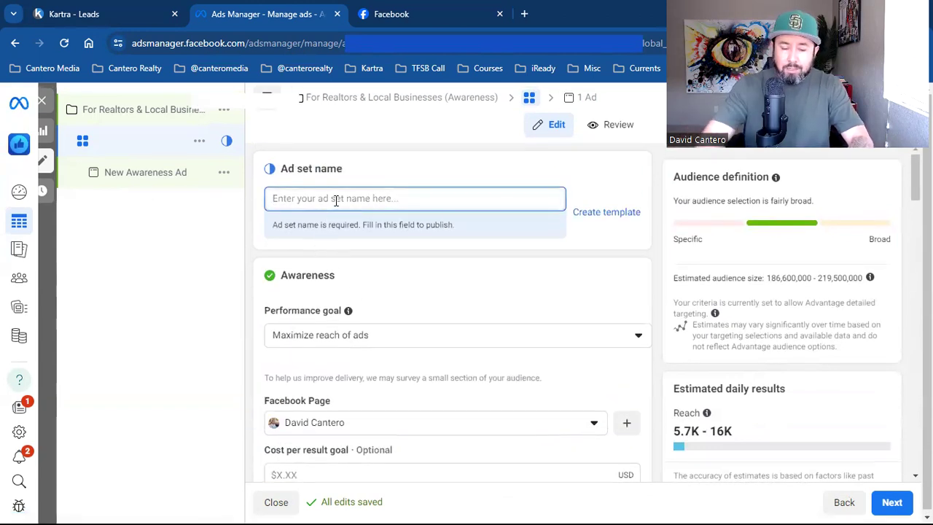
{"action": "type", "text": "S"}
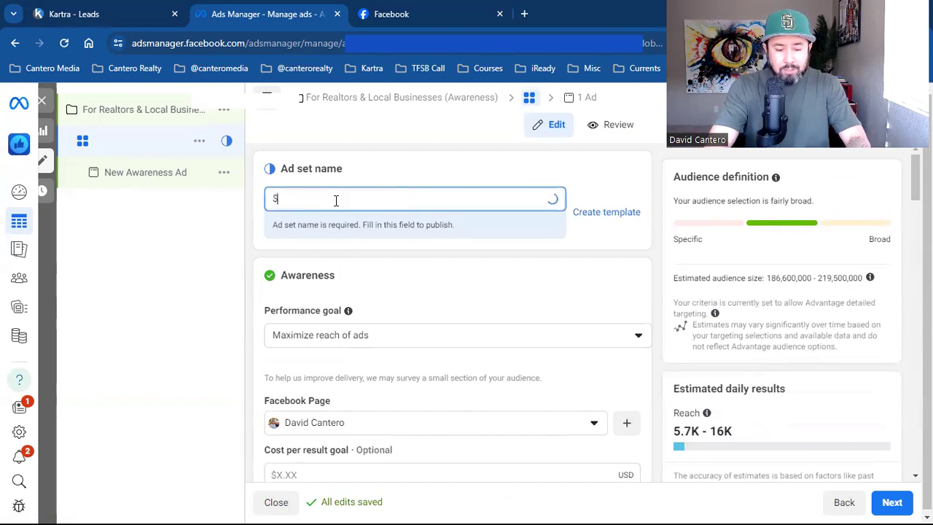
{"action": "type", "text": "1 -"}
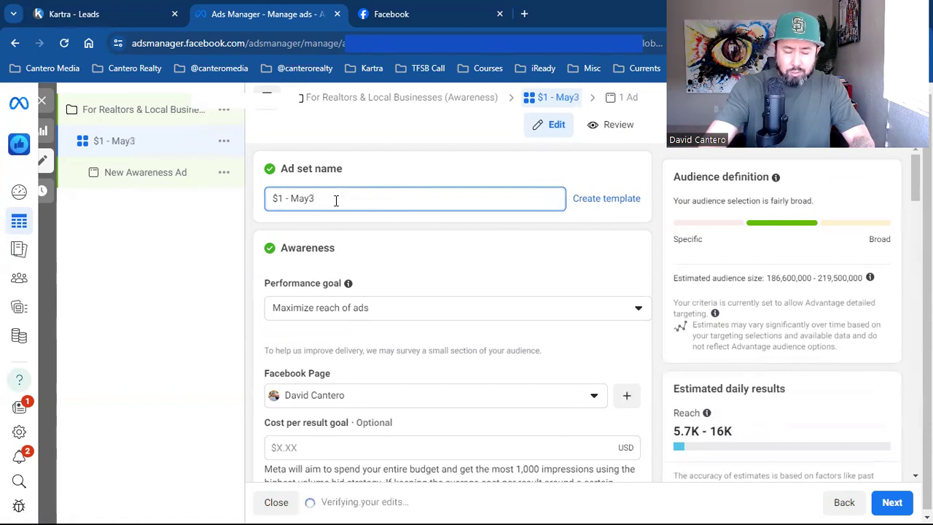
{"action": "type", "text": "May"}
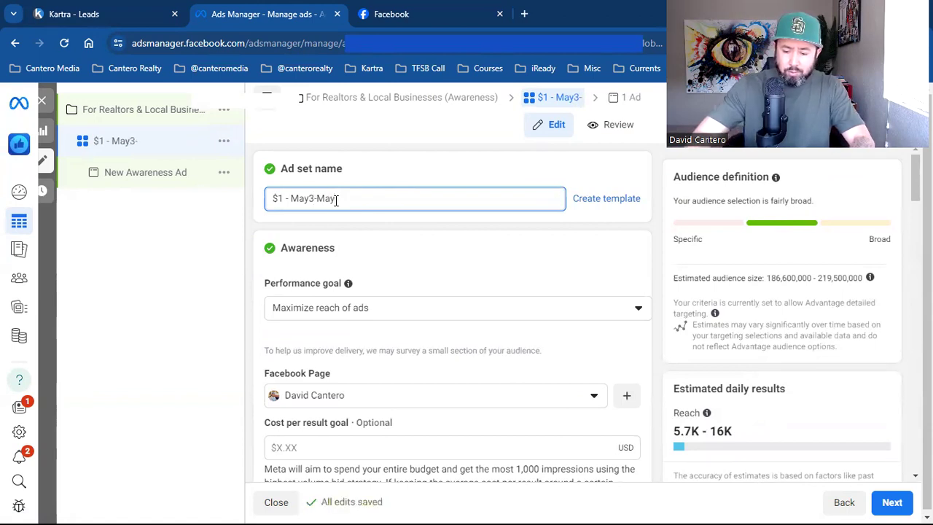
{"action": "type", "text": "31 -"}
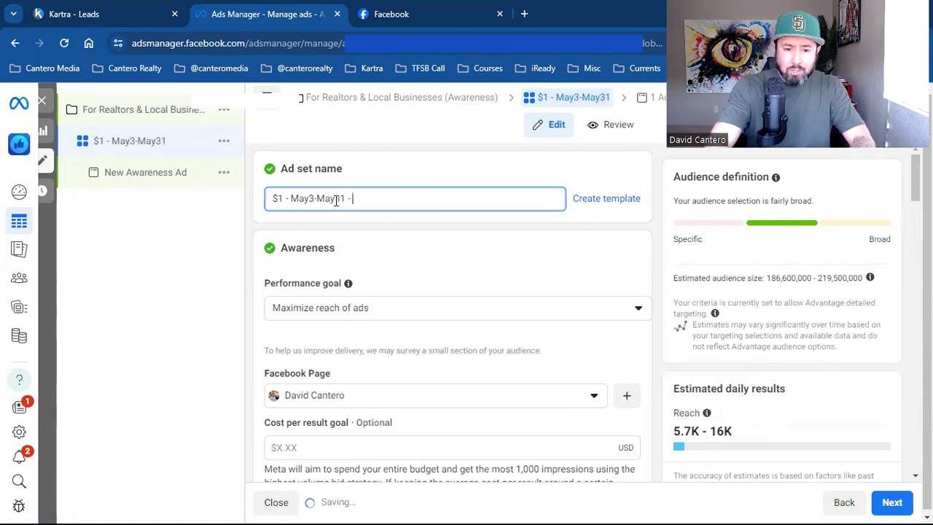
{"action": "type", "text": " US&Canada"}
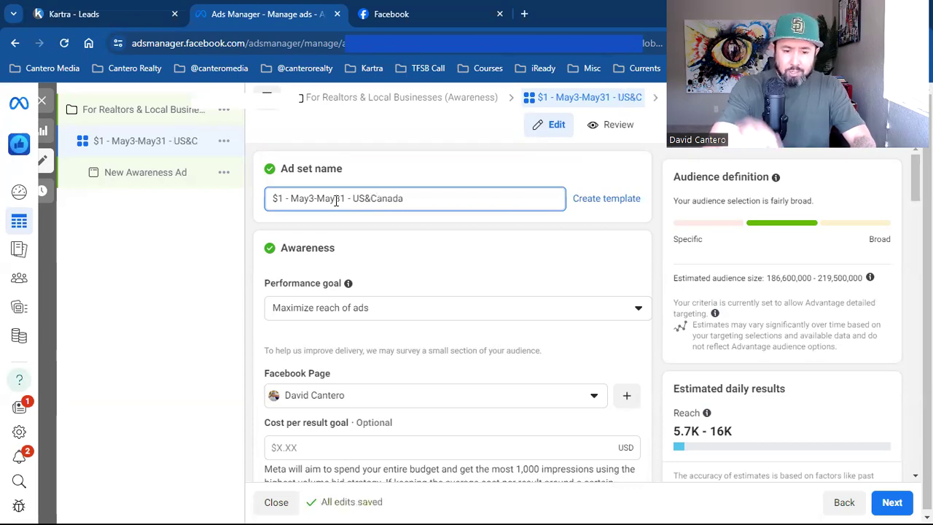
{"action": "type", "text": " -"}
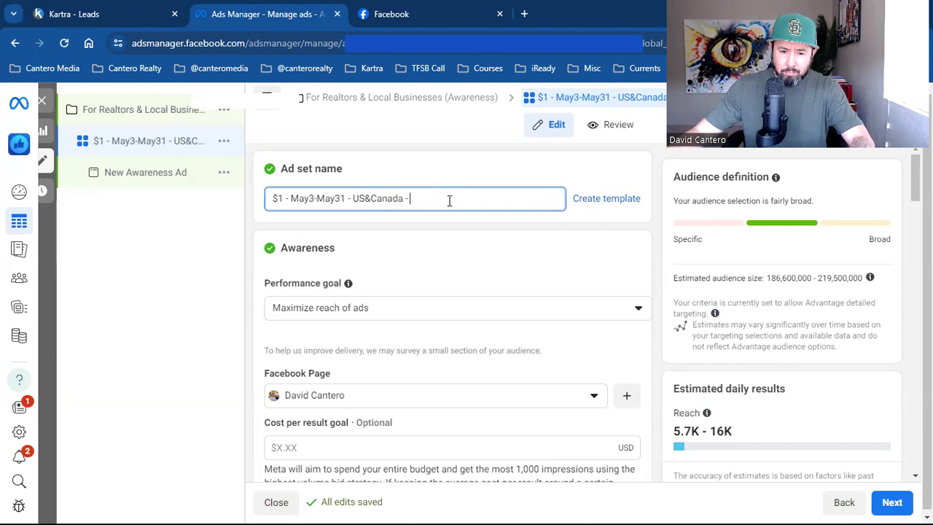
{"action": "type", "text": "Rea"}
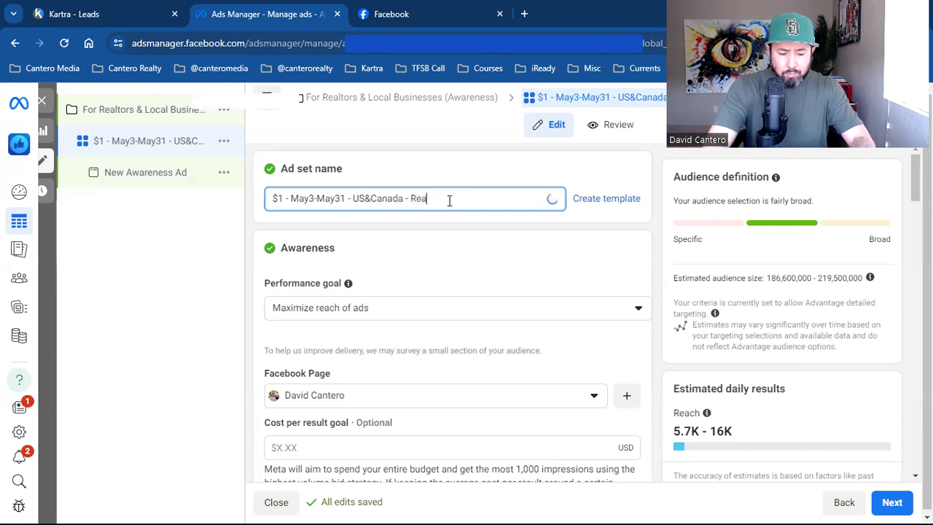
{"action": "type", "text": "Esstate"}
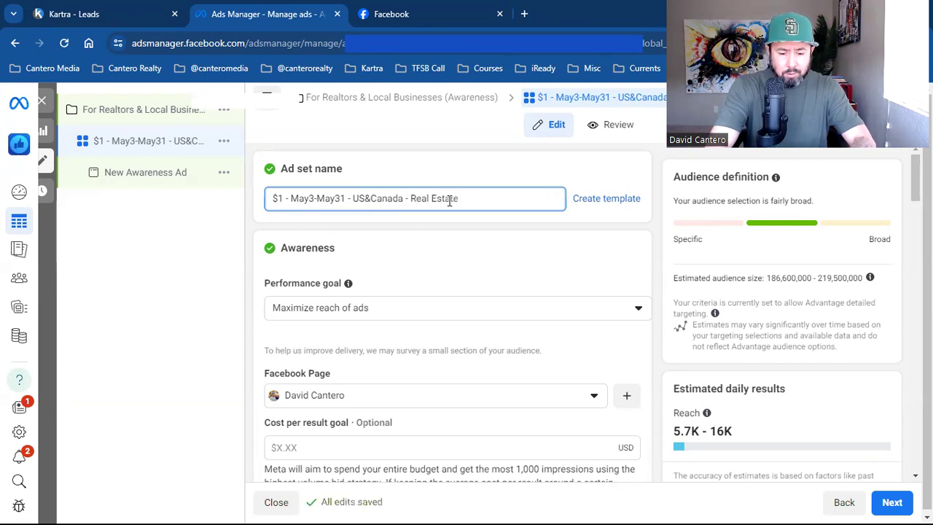
{"action": "type", "text": " & Page Admin"}
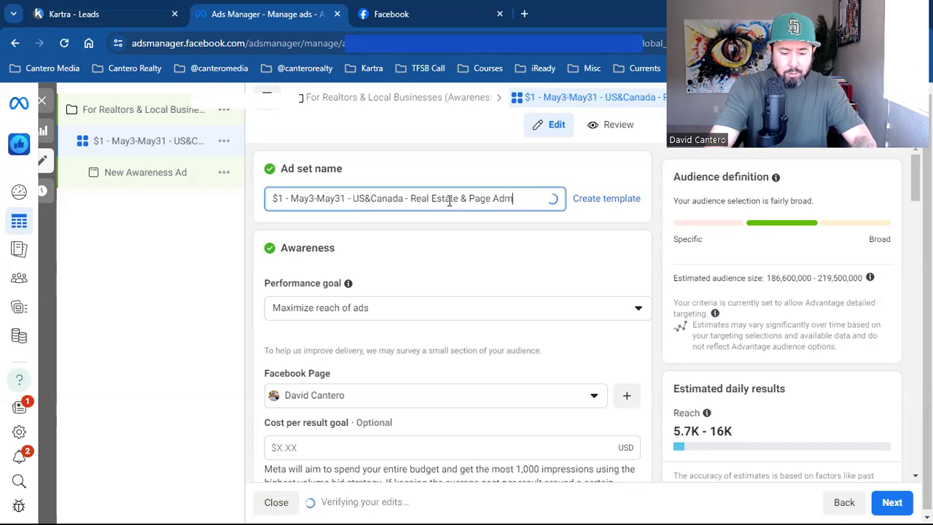
{"action": "triple_click", "coordinate": [408, 201]}
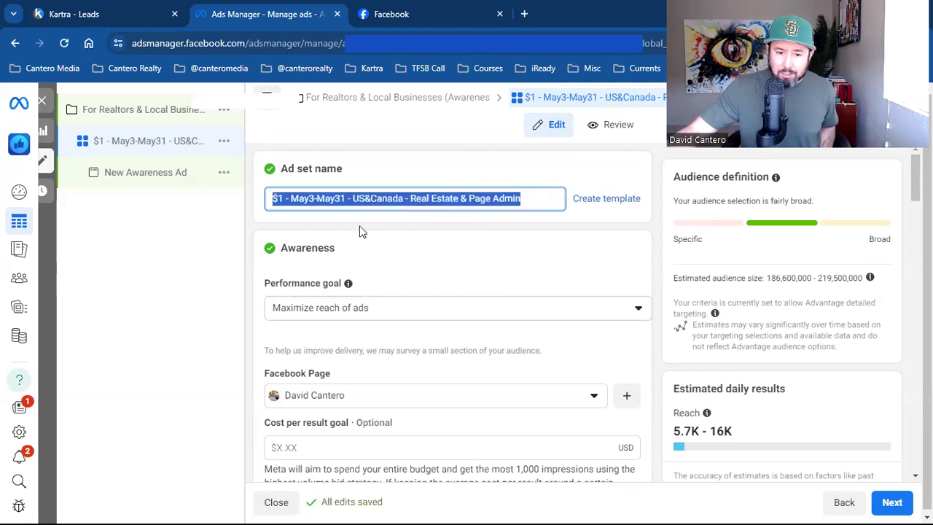
{"action": "left_click", "coordinate": [366, 199]}
{"action": "triple_click", "coordinate": [368, 198]}
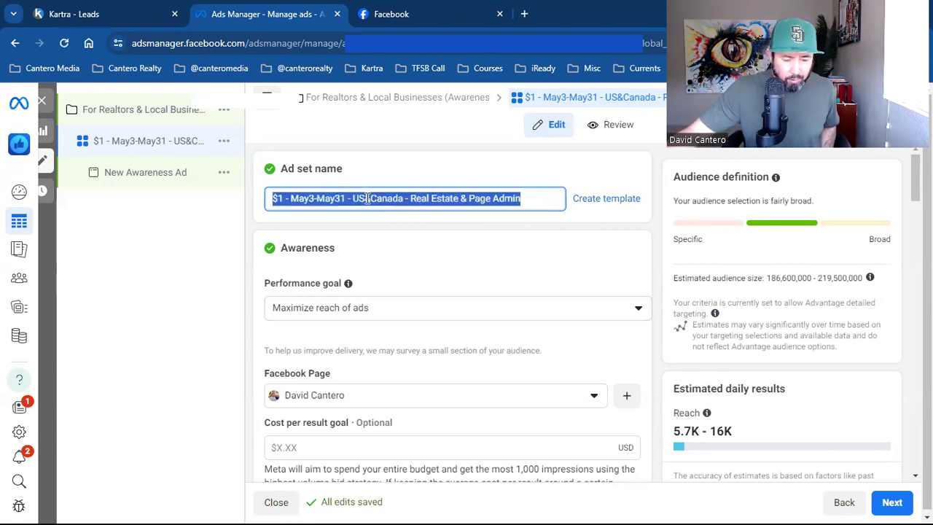
- Look at the ad's name field, return to the campaign level and copy the full campaign name
{"action": "scroll", "coordinate": [474, 360], "scroll_direction": "down", "scroll_amount": 10}
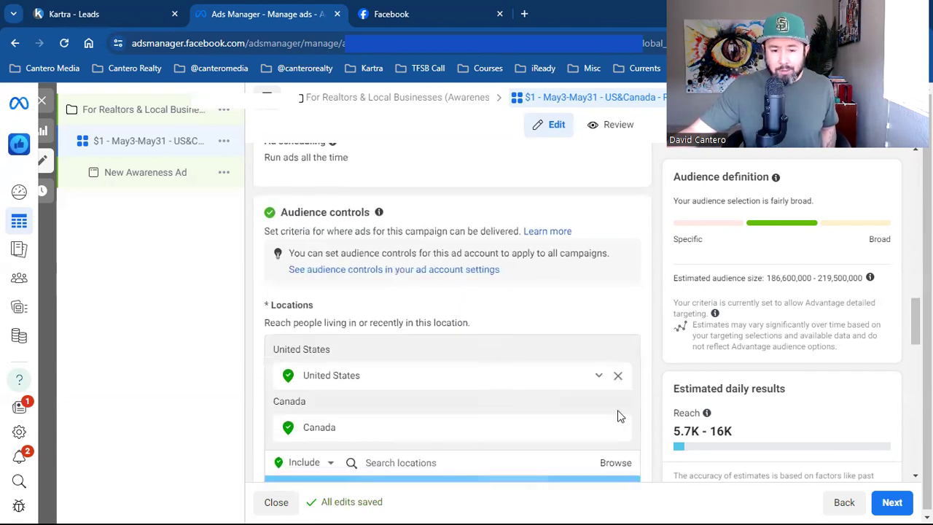
{"action": "scroll", "coordinate": [618, 415], "scroll_direction": "down", "scroll_amount": 5}
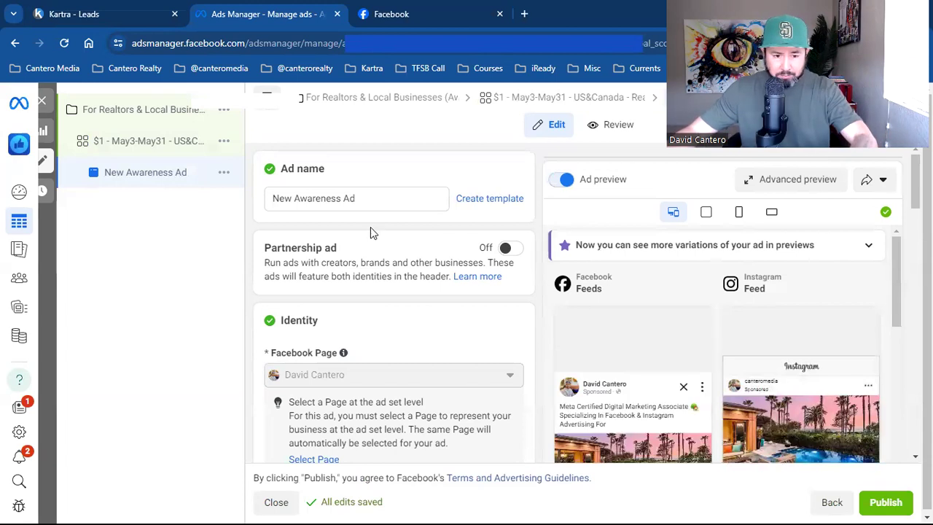
{"action": "triple_click", "coordinate": [347, 194]}
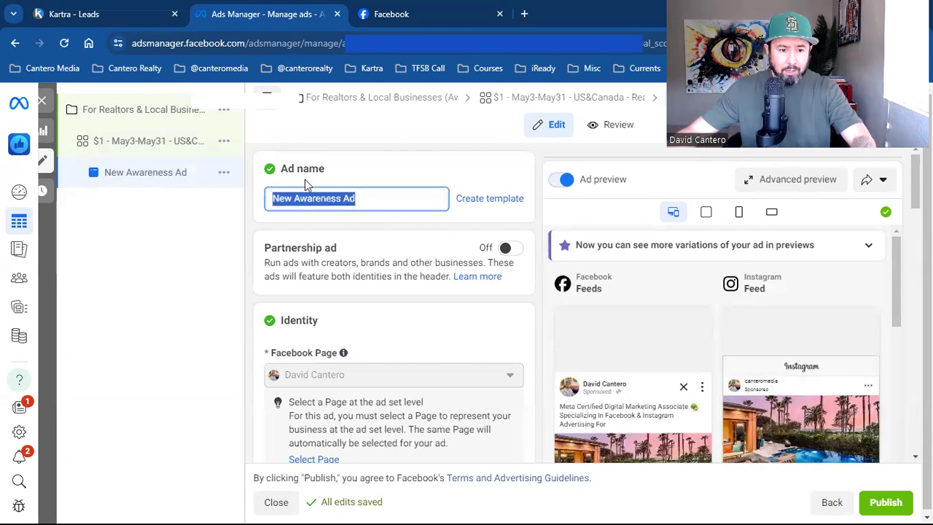
{"action": "left_click", "coordinate": [118, 113]}
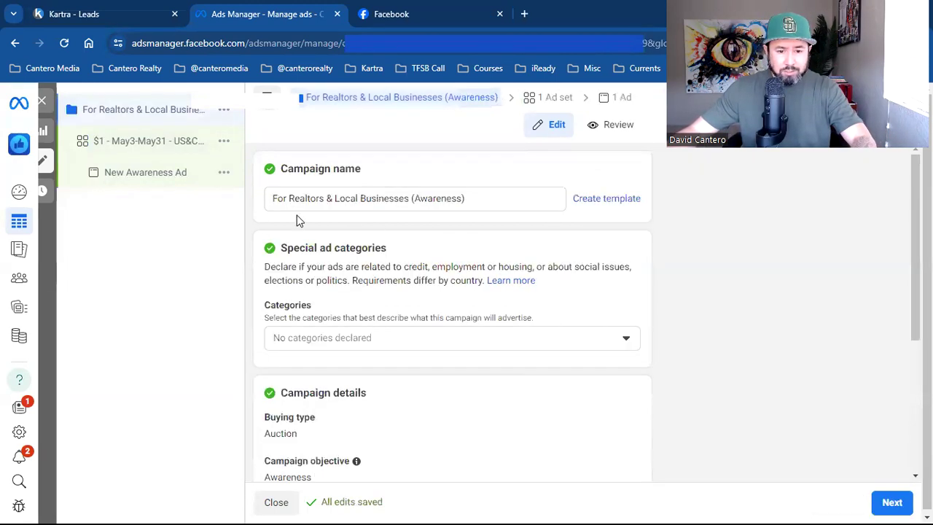
{"action": "left_click_drag", "start_coordinate": [409, 199], "coordinate": [272, 204]}
{"action": "right_click", "coordinate": [285, 204]}
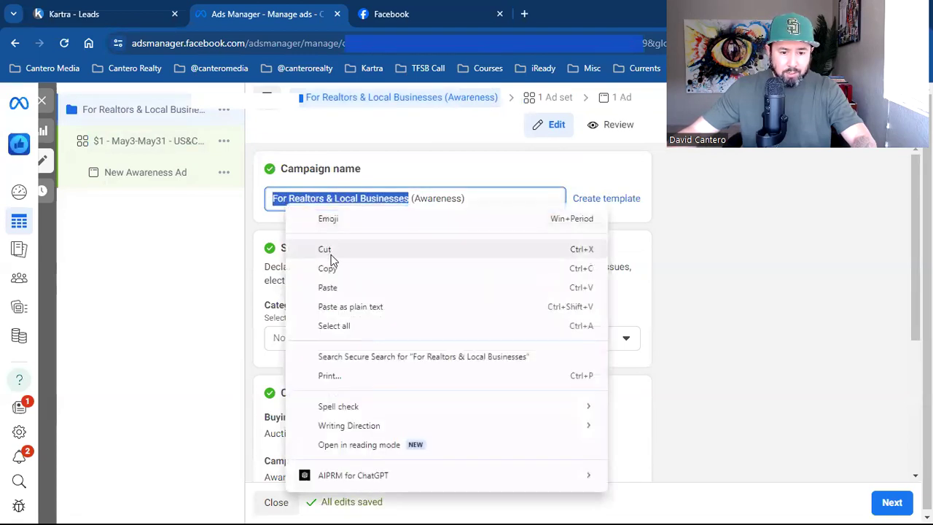
{"action": "left_click", "coordinate": [323, 197]}
{"action": "triple_click", "coordinate": [322, 197]}
{"action": "right_click", "coordinate": [323, 198]}
{"action": "left_click", "coordinate": [379, 266]}
- Go to the ad level and name the ad "For Realtors & Local Businesses (Video)"
{"action": "left_click", "coordinate": [896, 503]}
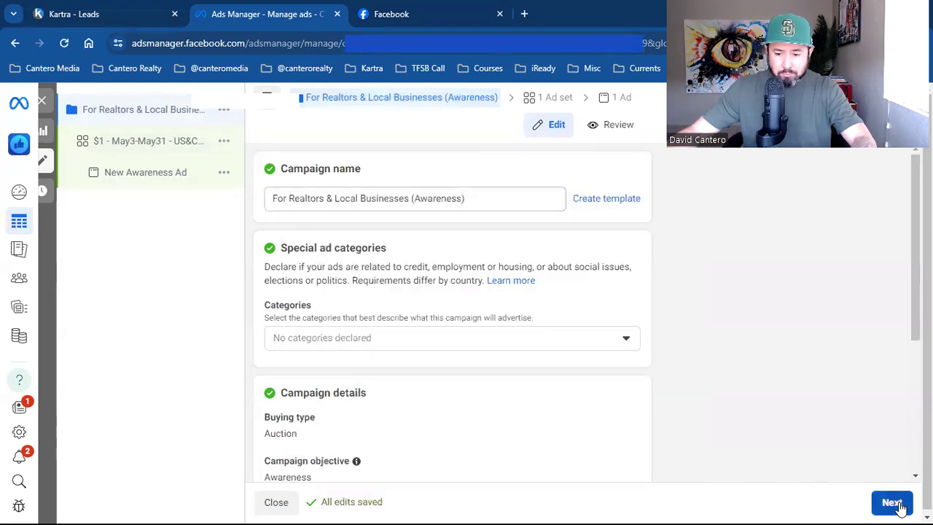
{"action": "left_click", "coordinate": [893, 503]}
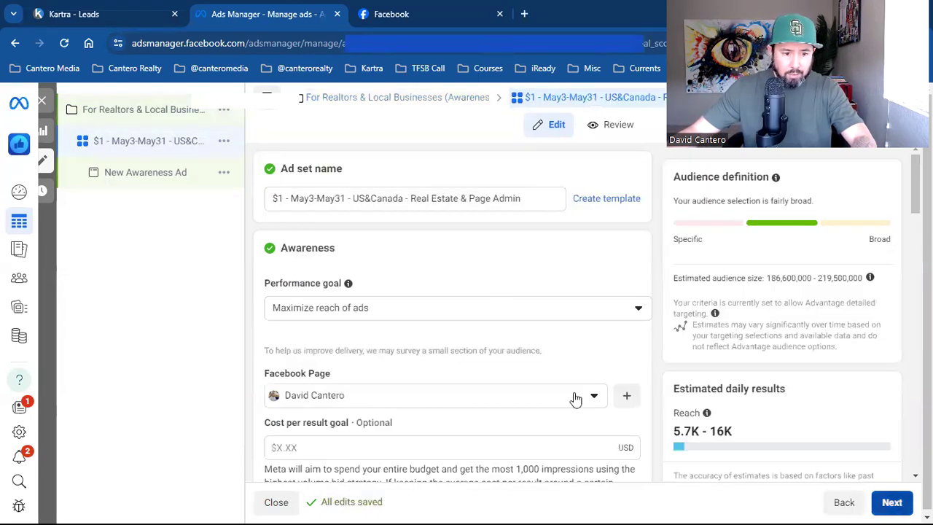
{"action": "triple_click", "coordinate": [328, 198]}
{"action": "key", "text": "ctrl+v"}
{"action": "left_click_drag", "start_coordinate": [392, 199], "coordinate": [425, 198]}
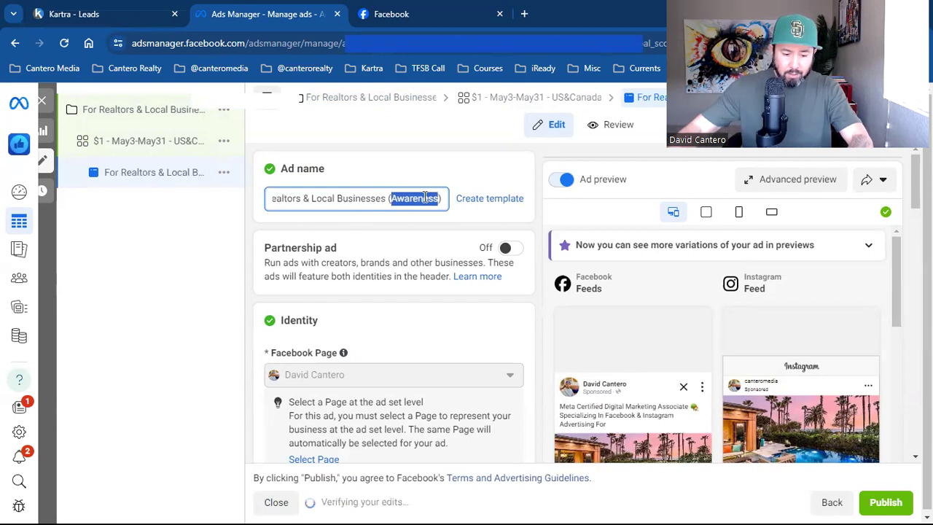
{"action": "type", "text": "Video"}
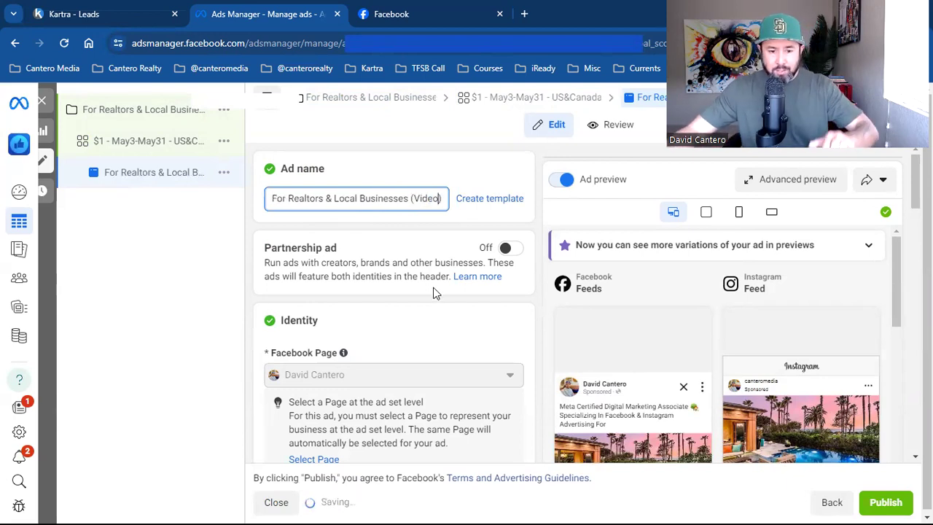
- Set the ad setup to Use existing post and open the post selection for the ad creative
{"action": "scroll", "coordinate": [431, 313], "scroll_direction": "down", "scroll_amount": 3}
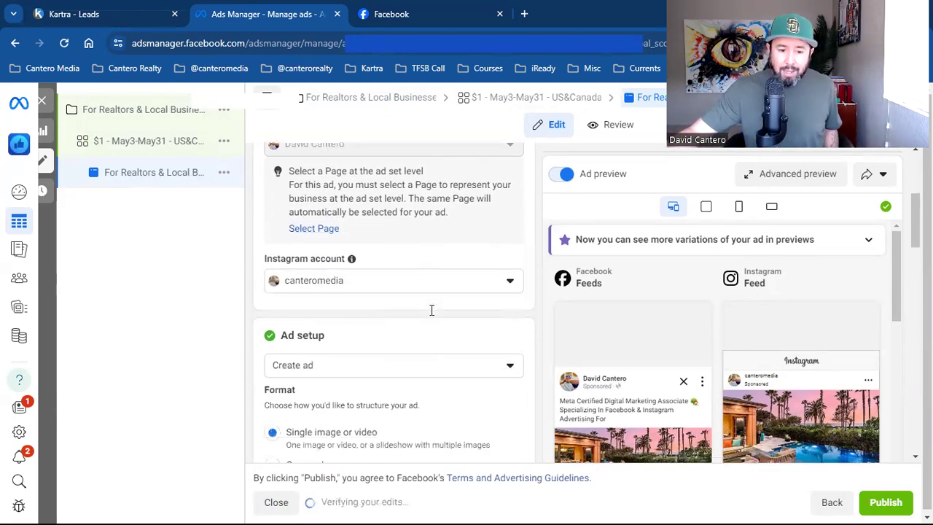
{"action": "scroll", "coordinate": [364, 291], "scroll_direction": "down", "scroll_amount": 1}
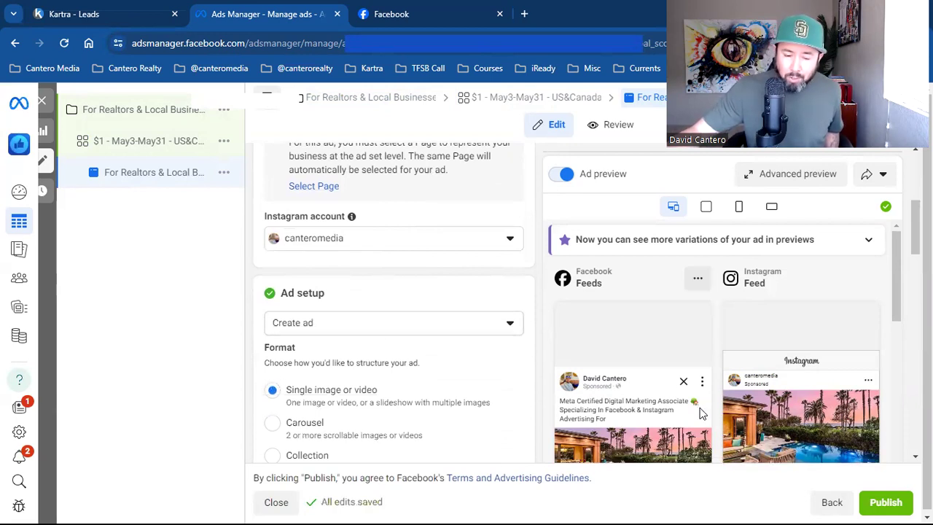
{"action": "left_click", "coordinate": [367, 328]}
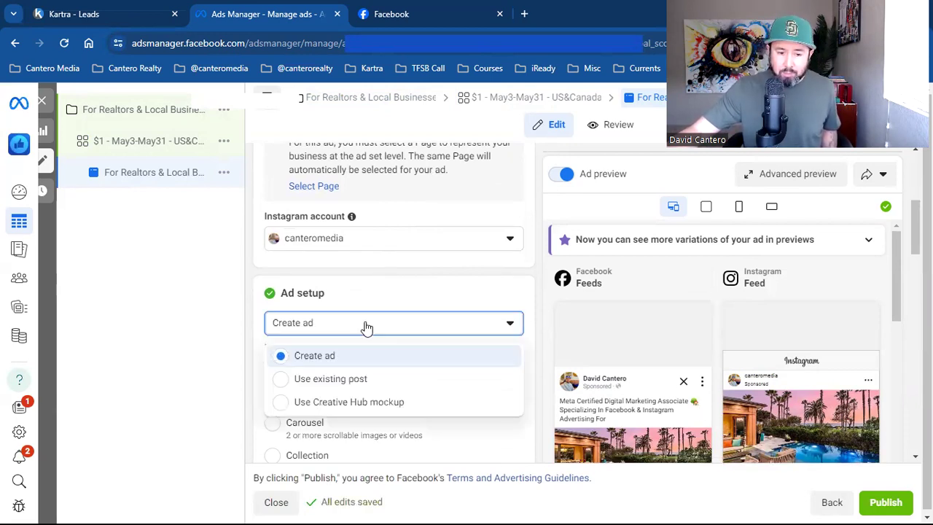
{"action": "left_click", "coordinate": [359, 380]}
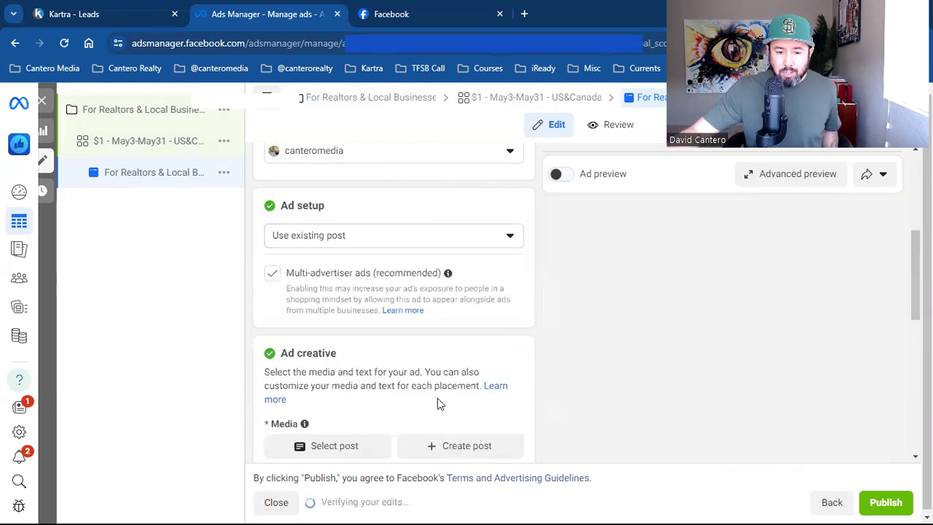
{"action": "left_click", "coordinate": [354, 448]}
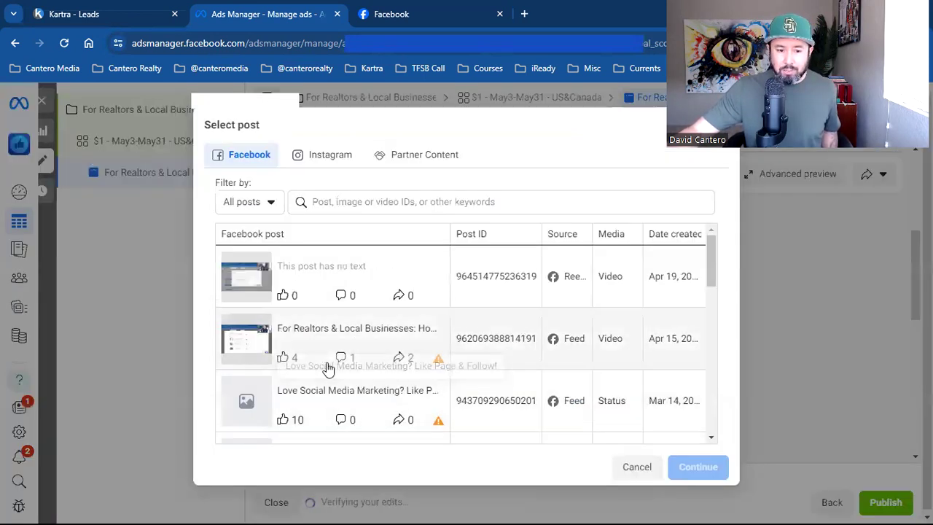
- Look through the page's existing Facebook posts for the one to promote
{"action": "scroll", "coordinate": [487, 347], "scroll_direction": "down", "scroll_amount": 1}
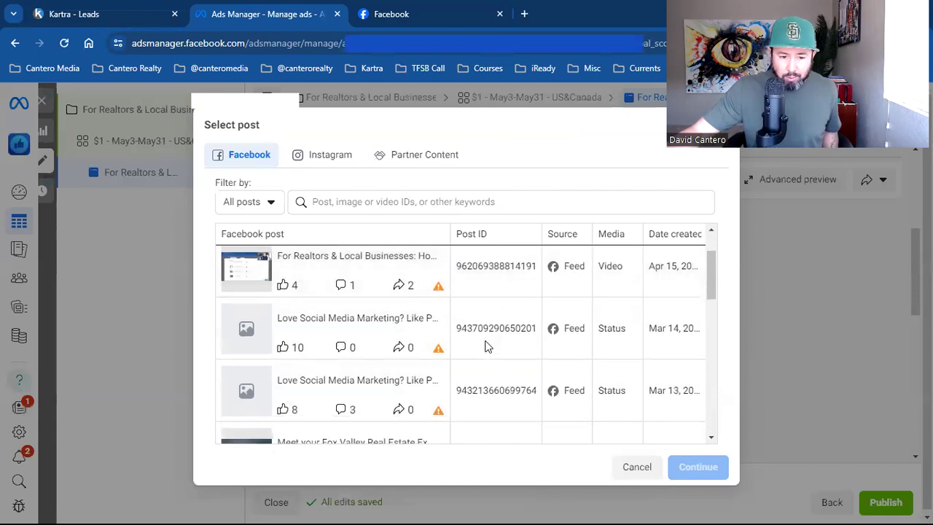
{"action": "scroll", "coordinate": [487, 348], "scroll_direction": "down", "scroll_amount": 1}
{"action": "scroll", "coordinate": [486, 348], "scroll_direction": "up", "scroll_amount": 1}
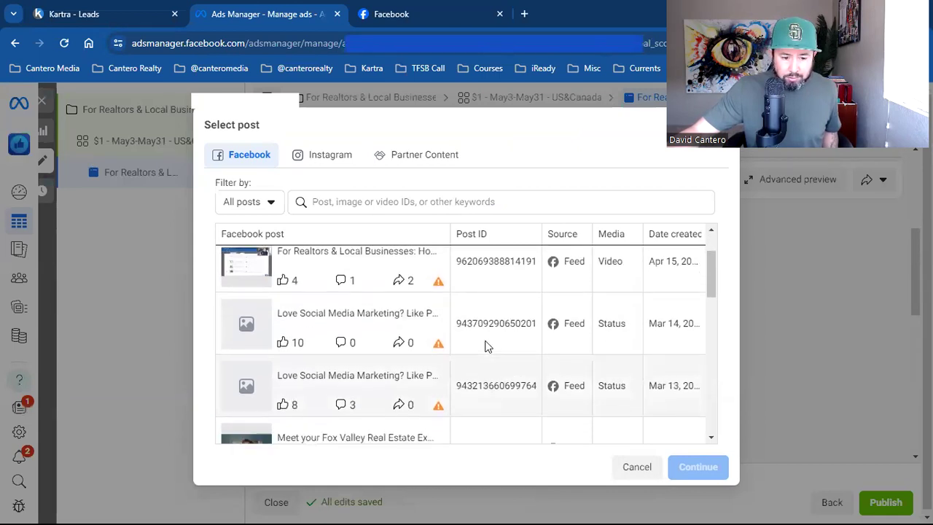
{"action": "scroll", "coordinate": [487, 347], "scroll_direction": "down", "scroll_amount": 4}
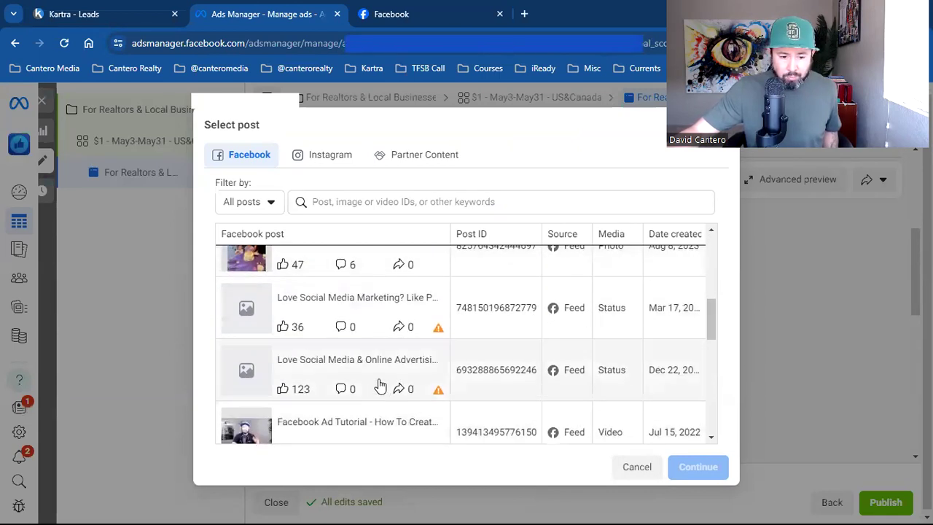
{"action": "scroll", "coordinate": [381, 381], "scroll_direction": "down", "scroll_amount": 5}
{"action": "scroll", "coordinate": [381, 381], "scroll_direction": "down", "scroll_amount": 6}
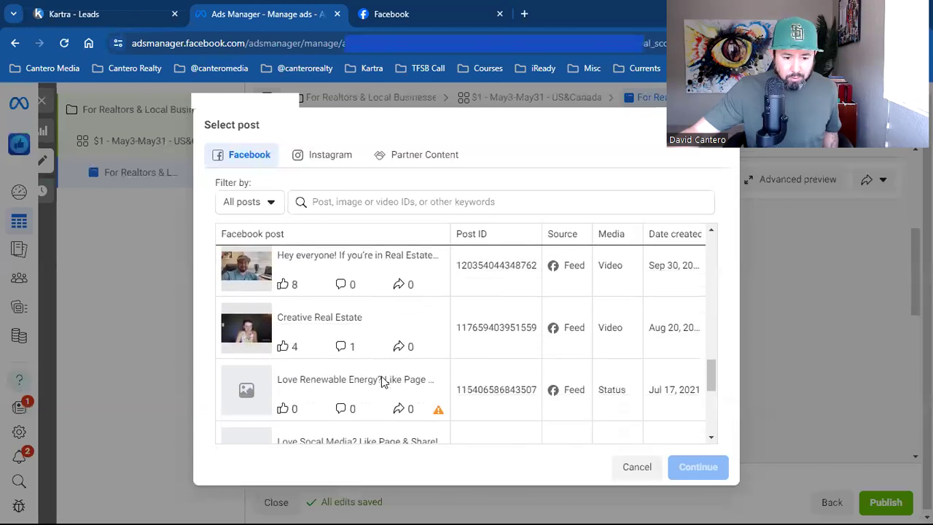
{"action": "scroll", "coordinate": [381, 381], "scroll_direction": "up", "scroll_amount": 5}
{"action": "scroll", "coordinate": [381, 381], "scroll_direction": "up", "scroll_amount": 10}
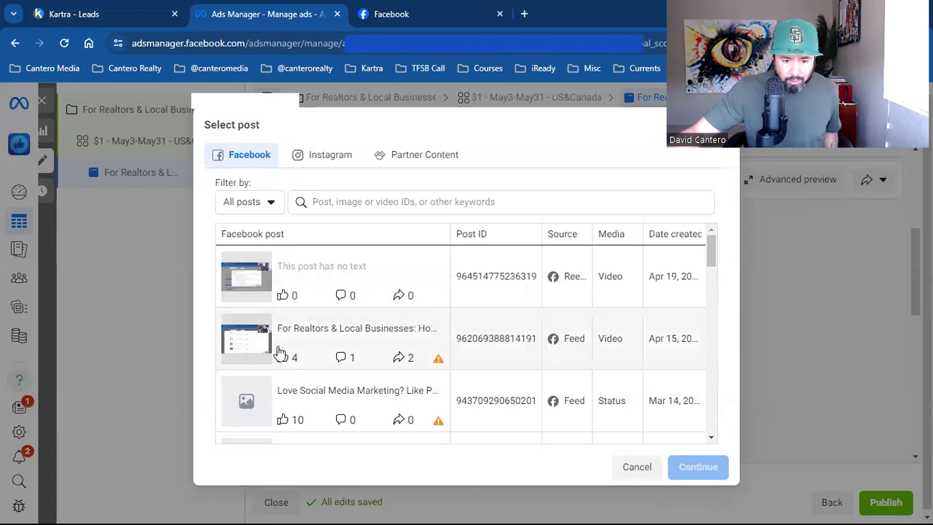
- Use the Apr 15, 2024 post "For Realtors & Local Businesses: How To Properly Setup Your Facebook Business Manager" for the ad after checking it on the Facebook page
{"action": "mouse_move", "coordinate": [438, 363]}
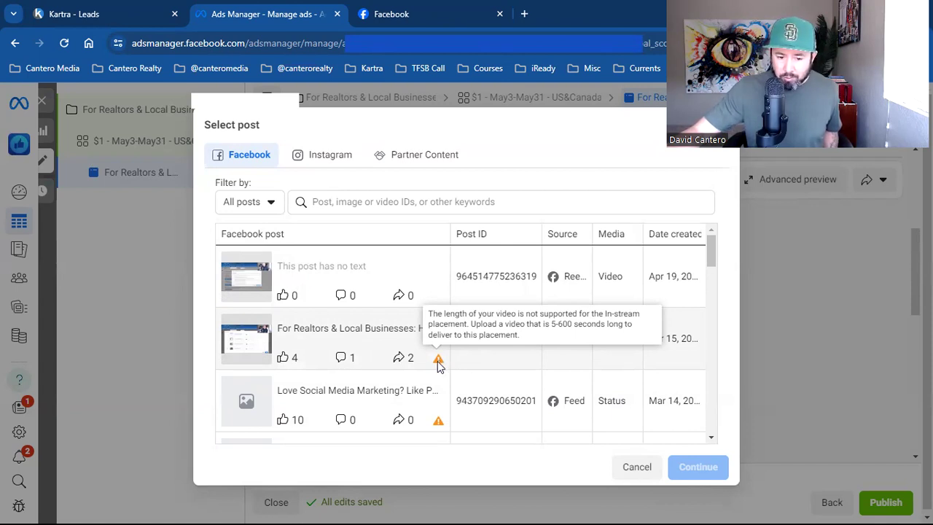
{"action": "left_click", "coordinate": [246, 340]}
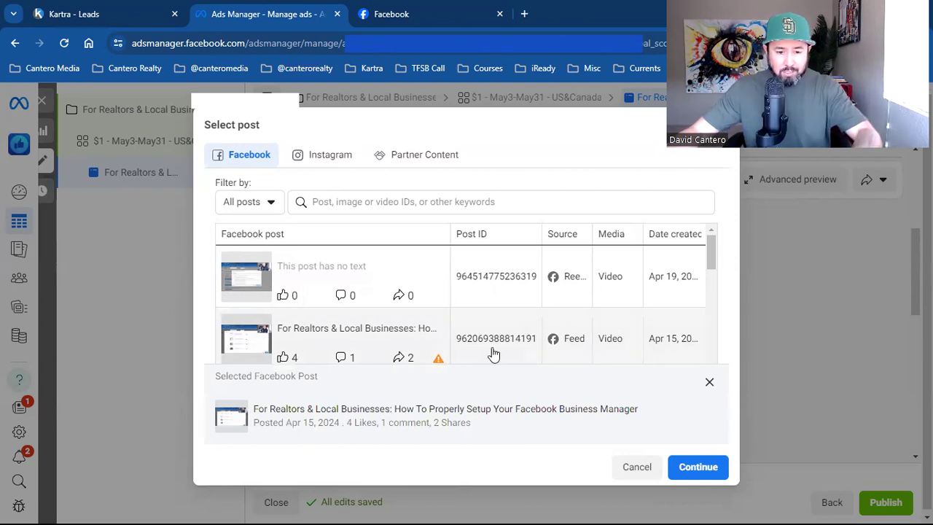
{"action": "left_click", "coordinate": [440, 6]}
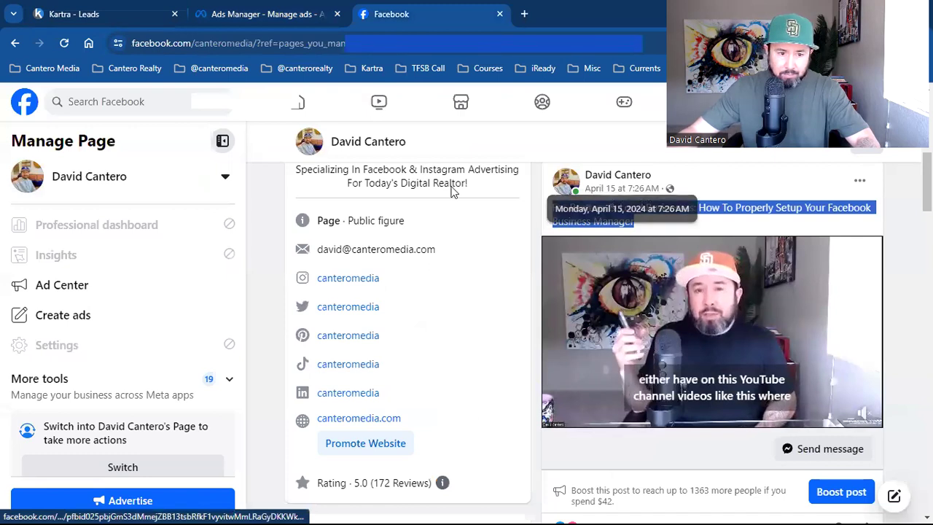
{"action": "left_click", "coordinate": [248, 14]}
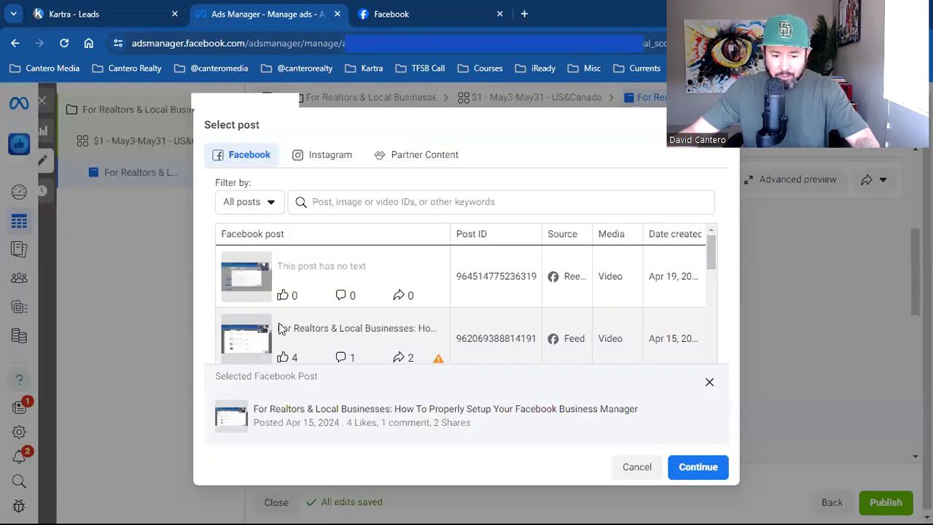
{"action": "left_click", "coordinate": [707, 470]}
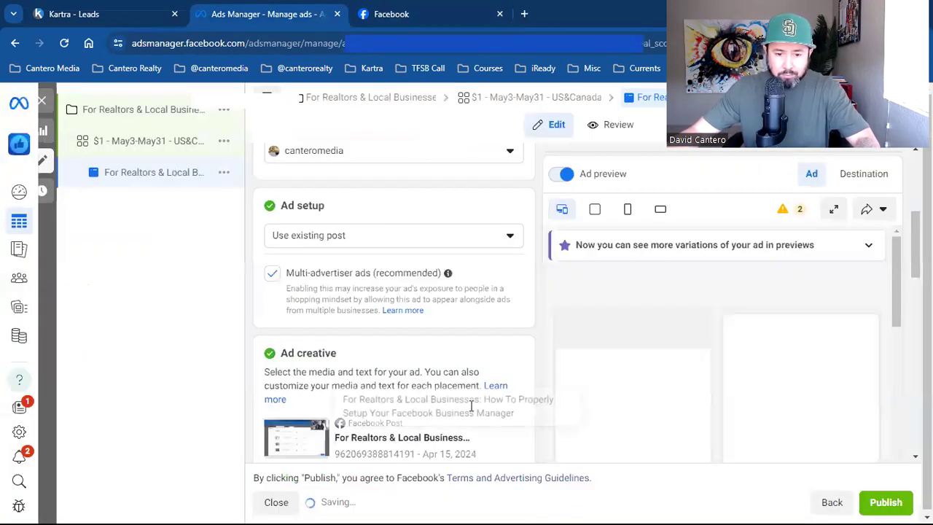
- Dismiss the warning about the video's length for the In-stream placement in the ad creative
{"action": "scroll", "coordinate": [430, 345], "scroll_direction": "down", "scroll_amount": 2}
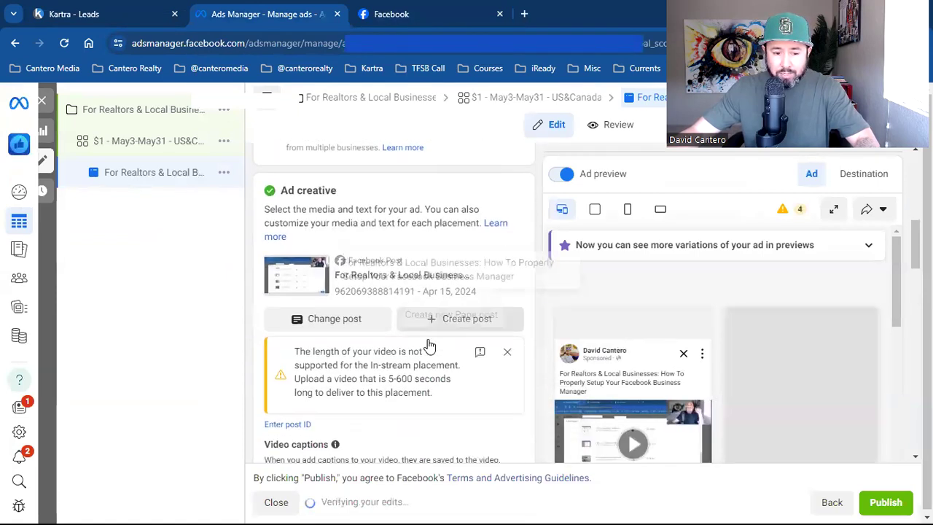
{"action": "scroll", "coordinate": [408, 347], "scroll_direction": "down", "scroll_amount": 1}
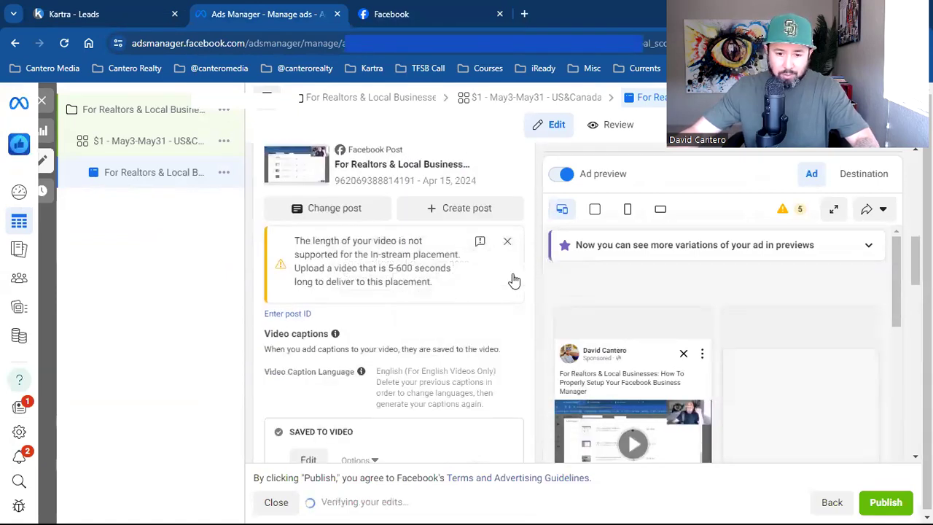
{"action": "left_click", "coordinate": [508, 241]}
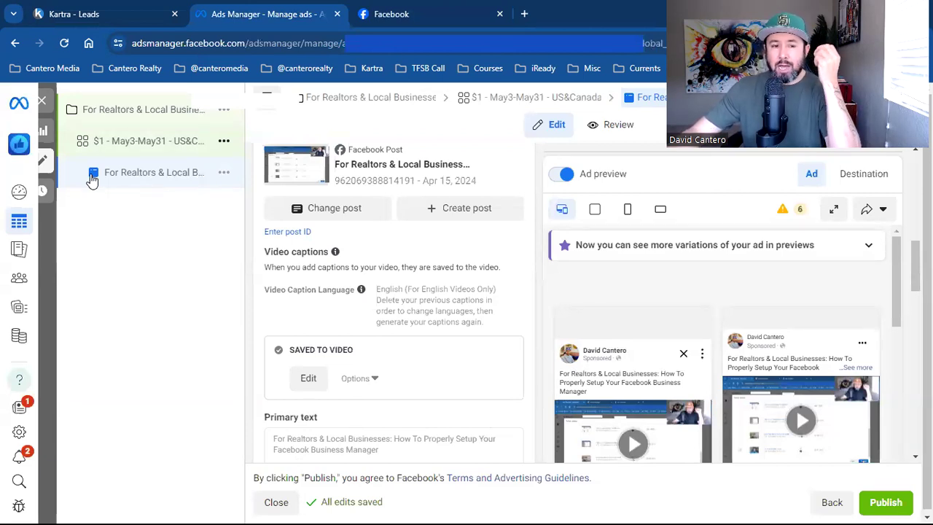
- Return to the ad set, show the additional placement options and open the Advantage+ placements for editing
{"action": "scroll", "coordinate": [485, 386], "scroll_direction": "down", "scroll_amount": 15}
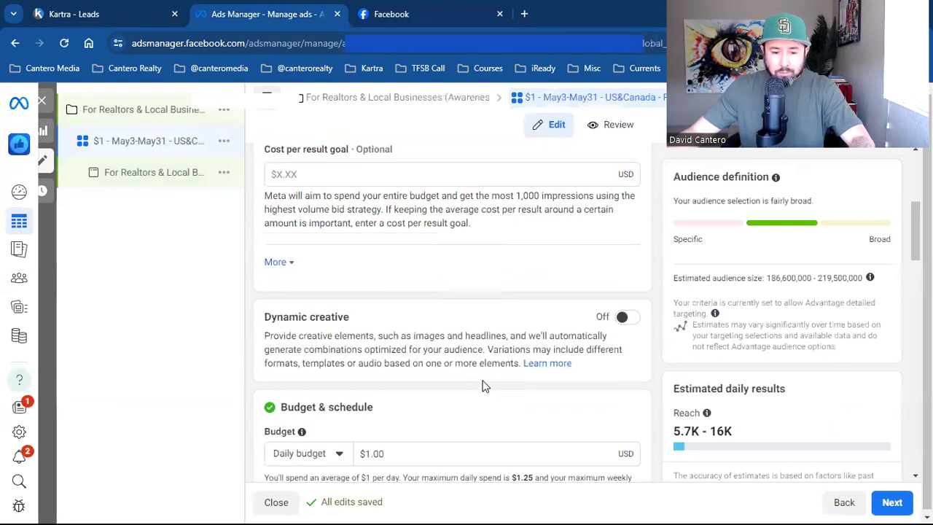
{"action": "scroll", "coordinate": [483, 381], "scroll_direction": "up", "scroll_amount": 2}
{"action": "scroll", "coordinate": [484, 381], "scroll_direction": "down", "scroll_amount": 2}
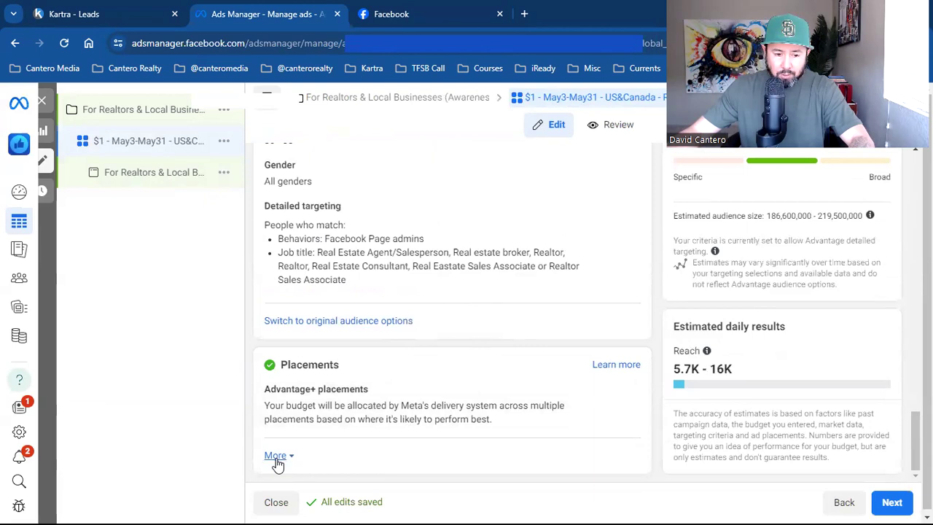
{"action": "left_click", "coordinate": [276, 455]}
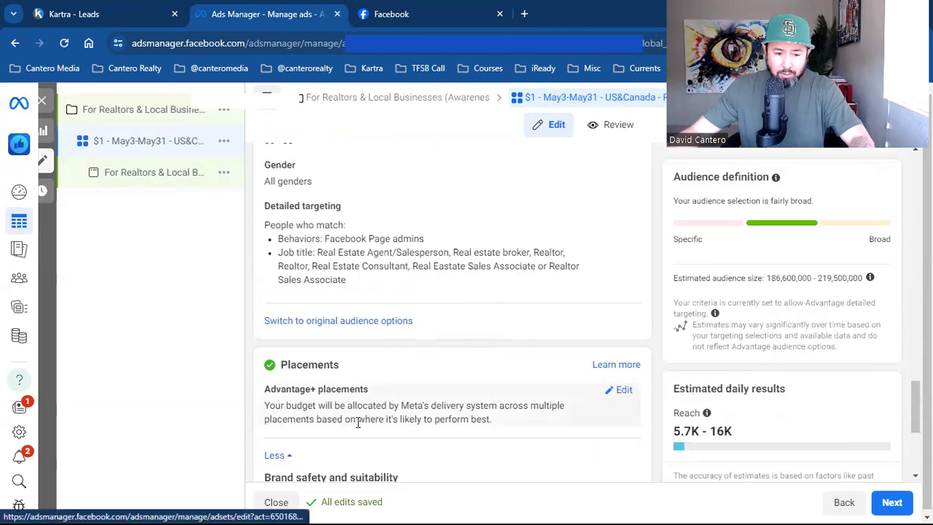
{"action": "left_click", "coordinate": [619, 393]}
{"action": "scroll", "coordinate": [578, 400], "scroll_direction": "down", "scroll_amount": 1}
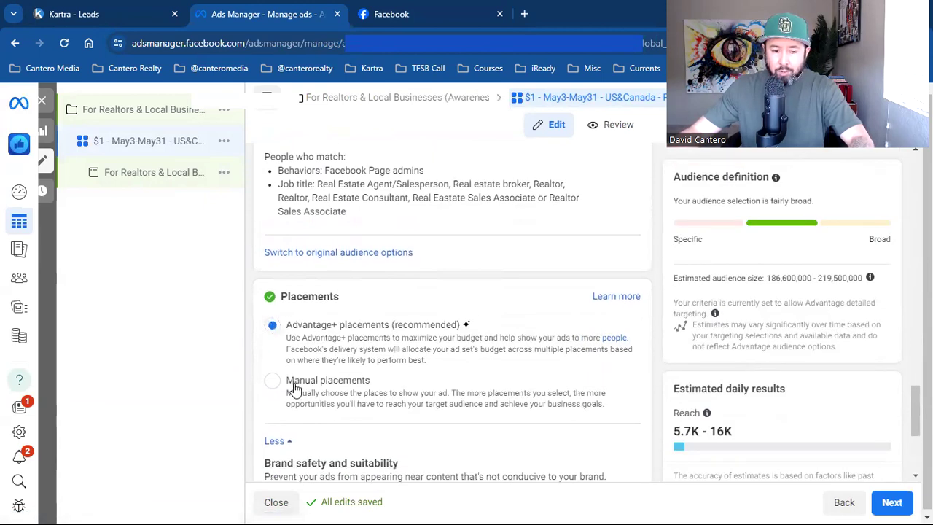
- Compare Advantage+ placements with Manual placements, choose Manual placements and exclude the Audience network platform
{"action": "left_click", "coordinate": [295, 387]}
{"action": "scroll", "coordinate": [474, 337], "scroll_direction": "down", "scroll_amount": 2}
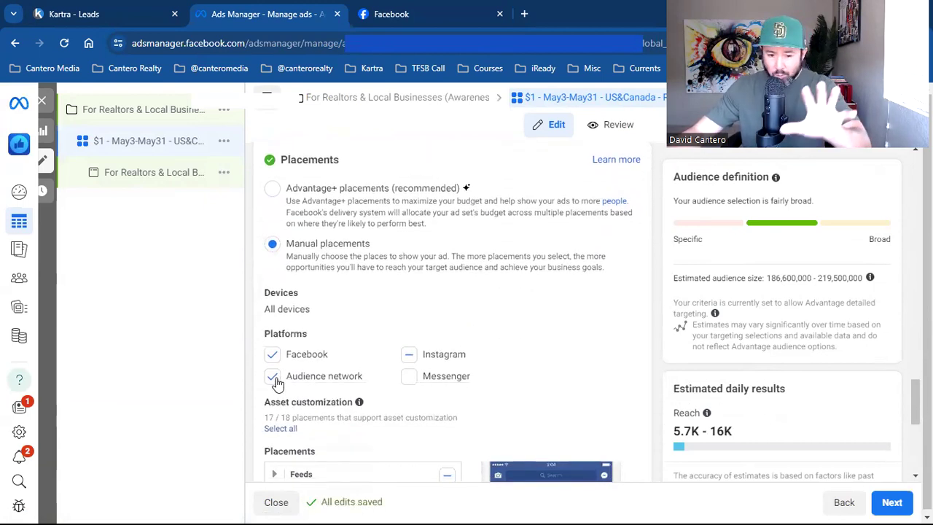
{"action": "left_click", "coordinate": [274, 198]}
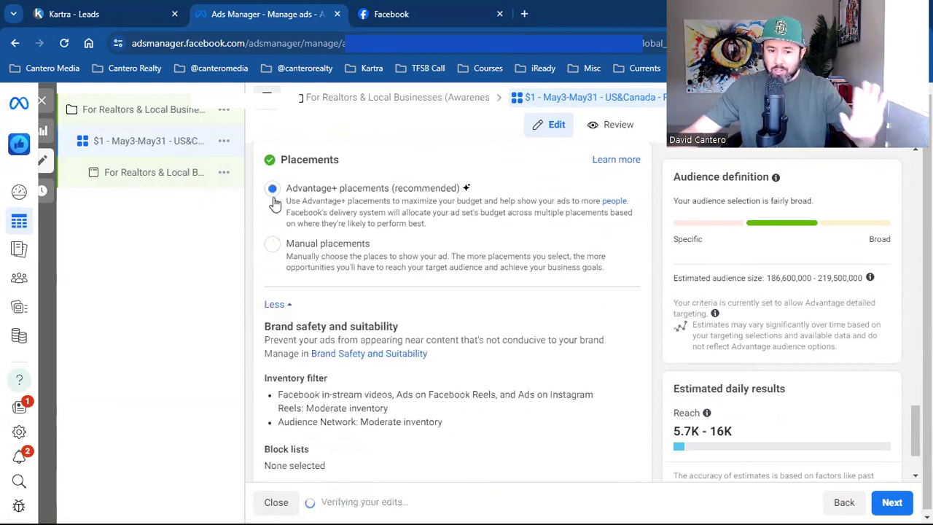
{"action": "left_click", "coordinate": [273, 248]}
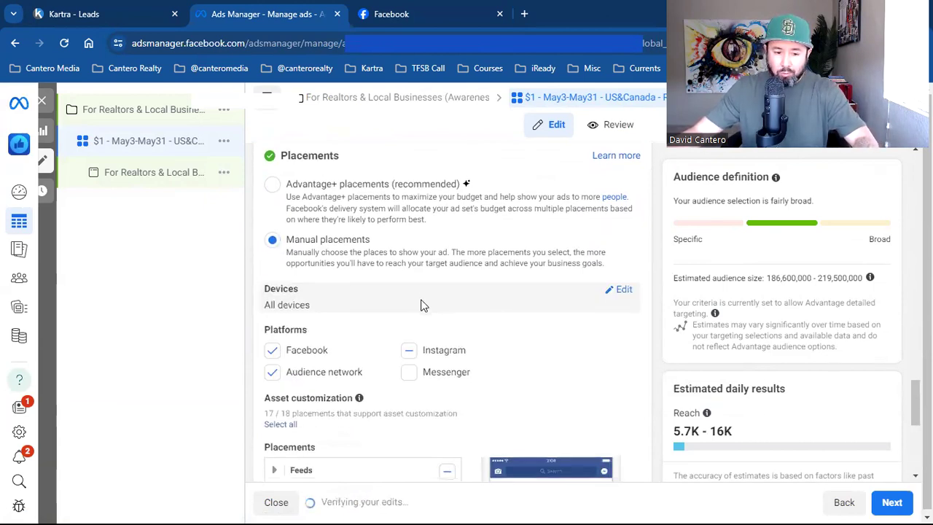
{"action": "scroll", "coordinate": [421, 305], "scroll_direction": "down", "scroll_amount": 1}
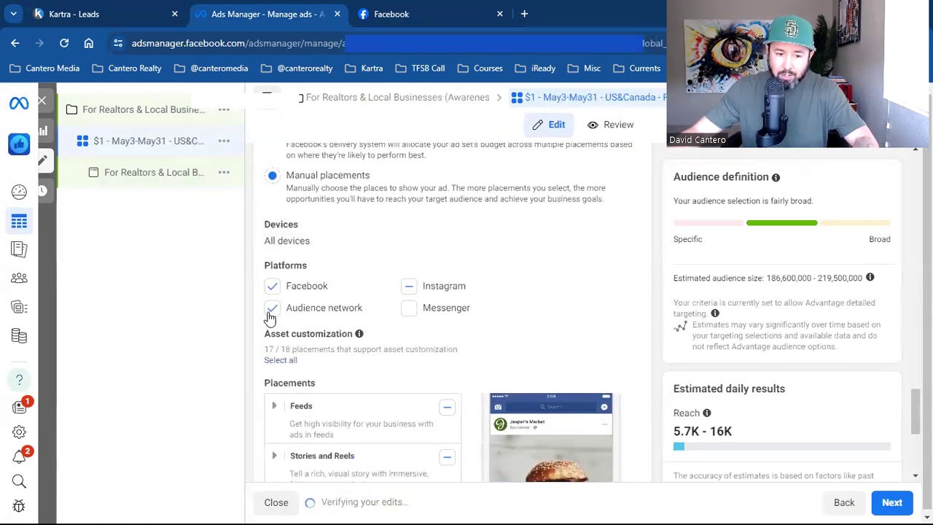
{"action": "left_click", "coordinate": [270, 312]}
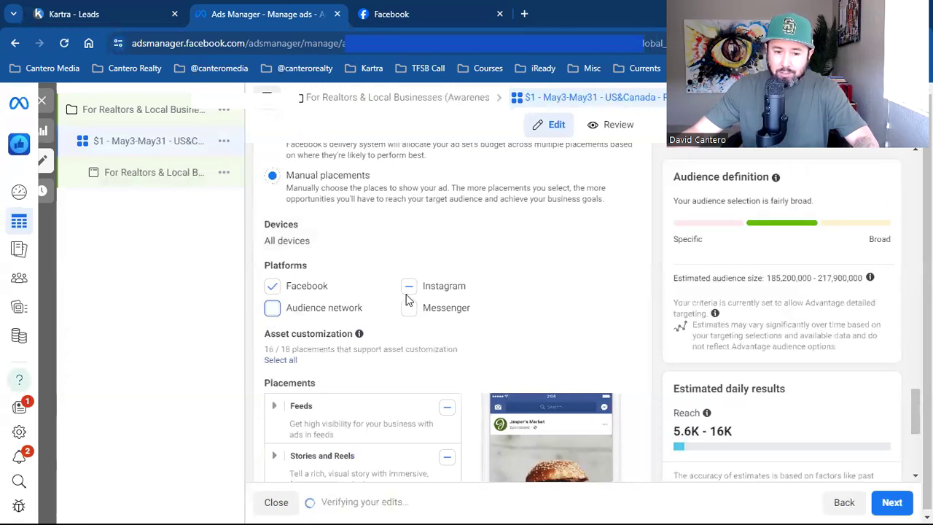
- Clear all Feeds placements, expand the Feeds group and enable only Facebook Feed and Facebook Marketplace in it
{"action": "scroll", "coordinate": [422, 336], "scroll_direction": "down", "scroll_amount": 1}
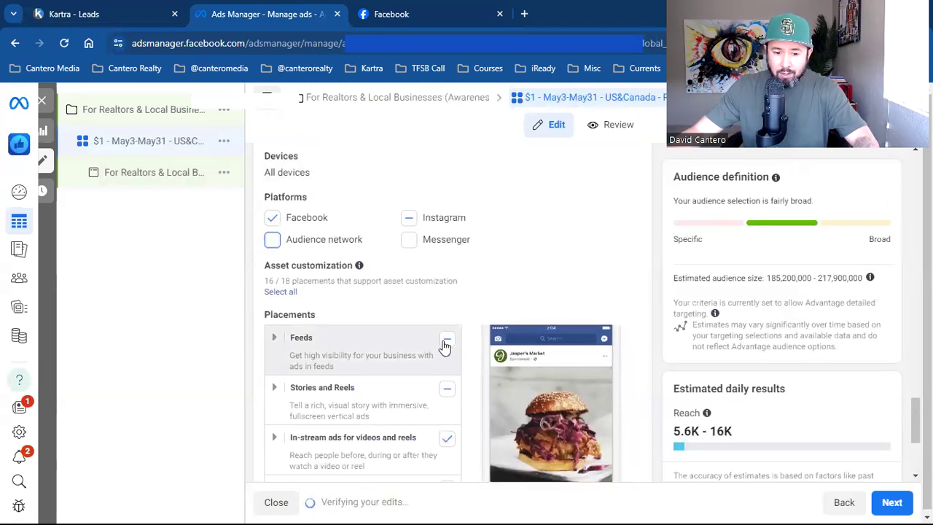
{"action": "left_click", "coordinate": [446, 339]}
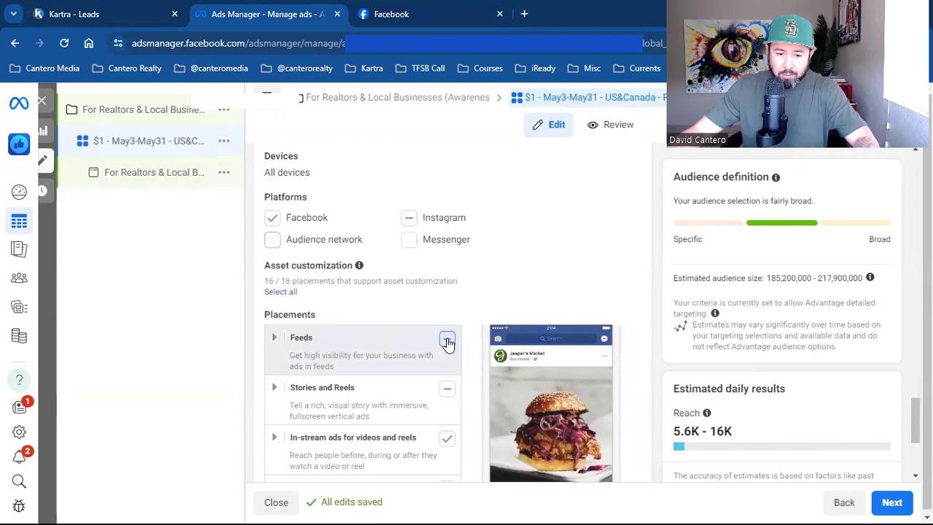
{"action": "left_click", "coordinate": [447, 339]}
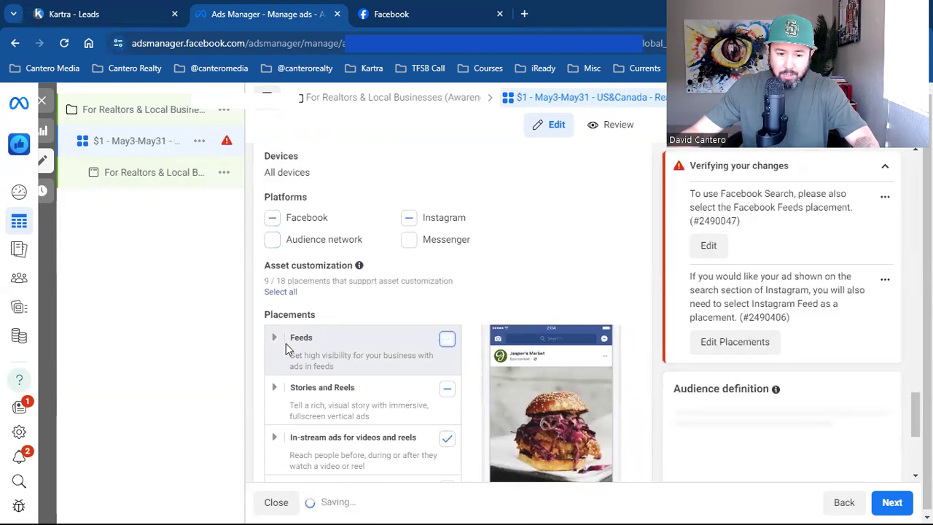
{"action": "left_click", "coordinate": [274, 336]}
{"action": "scroll", "coordinate": [468, 334], "scroll_direction": "down", "scroll_amount": 1}
{"action": "scroll", "coordinate": [469, 334], "scroll_direction": "down", "scroll_amount": 1}
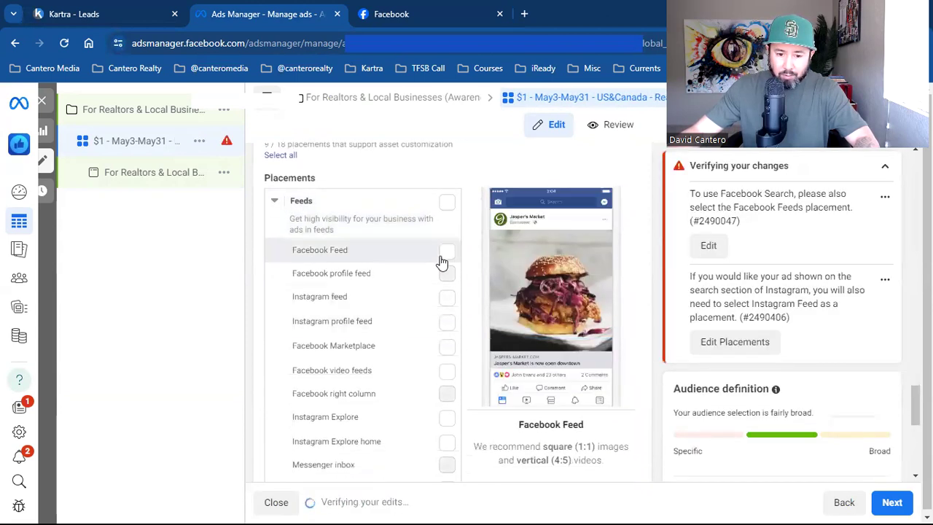
{"action": "scroll", "coordinate": [416, 304], "scroll_direction": "up", "scroll_amount": 2}
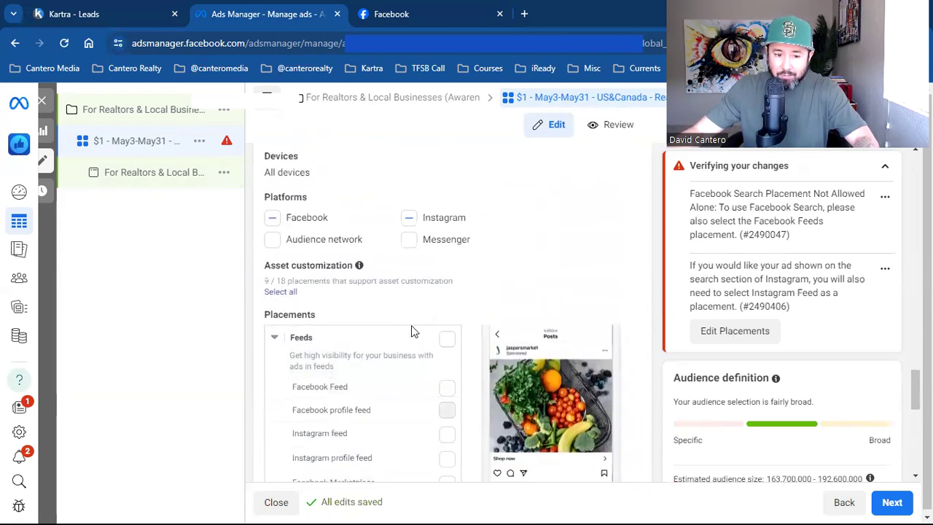
{"action": "left_click", "coordinate": [447, 394]}
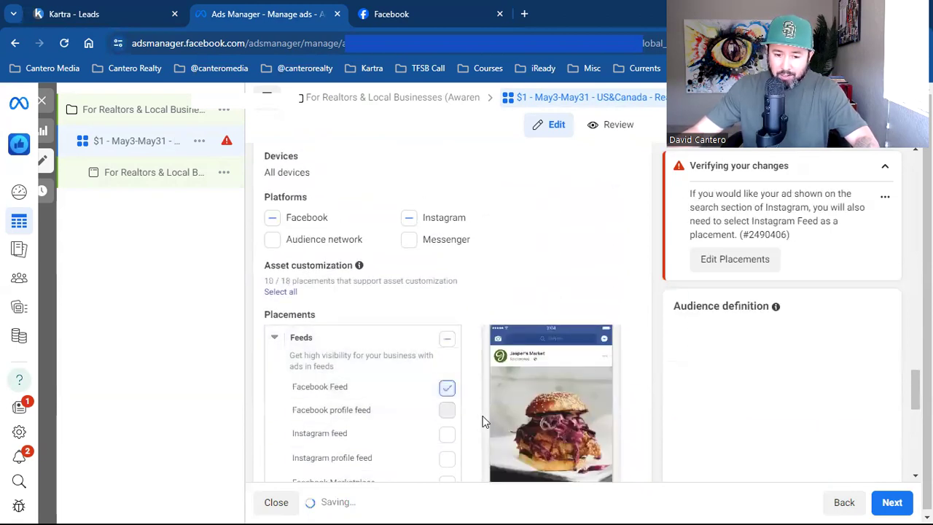
{"action": "scroll", "coordinate": [522, 317], "scroll_direction": "down", "scroll_amount": 1}
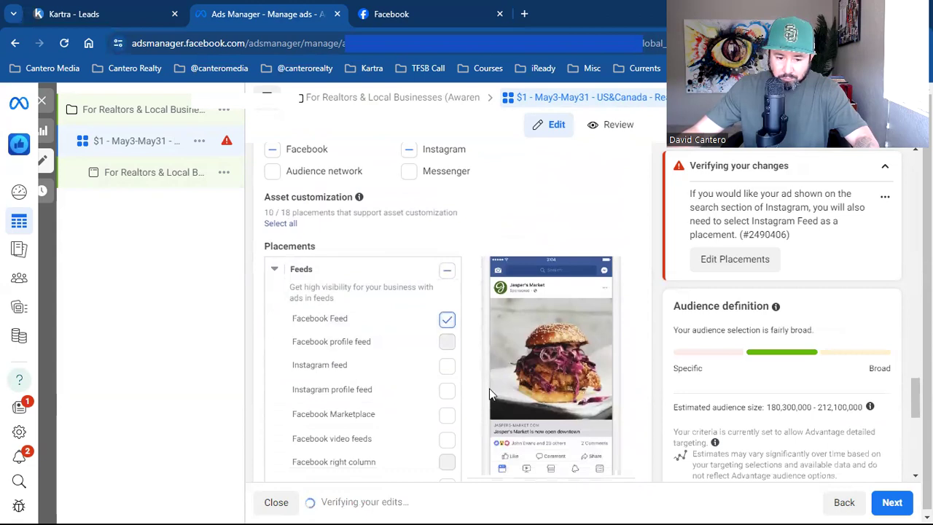
{"action": "left_click", "coordinate": [447, 415]}
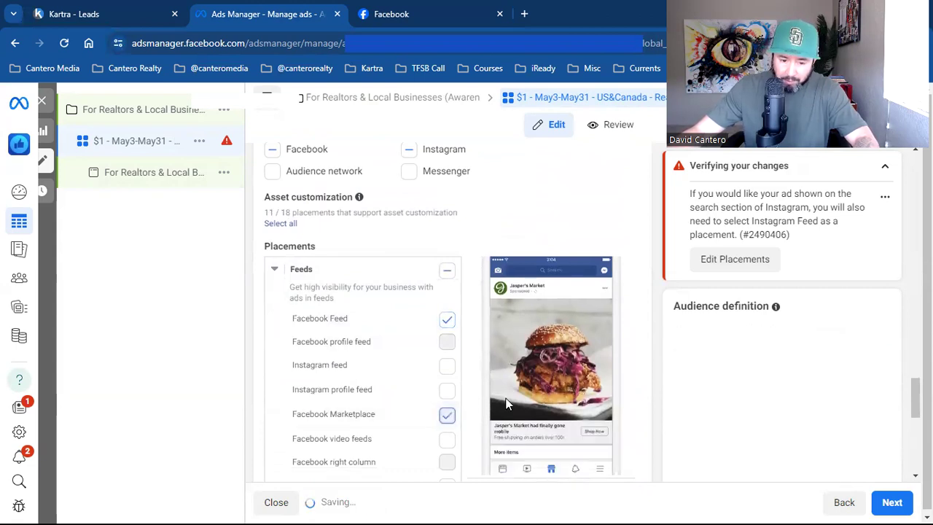
- Expand the Stories and Reels placements and exclude Instagram Stories, Facebook Stories, Instagram Reels and Facebook Reels
{"action": "scroll", "coordinate": [508, 404], "scroll_direction": "down", "scroll_amount": 3}
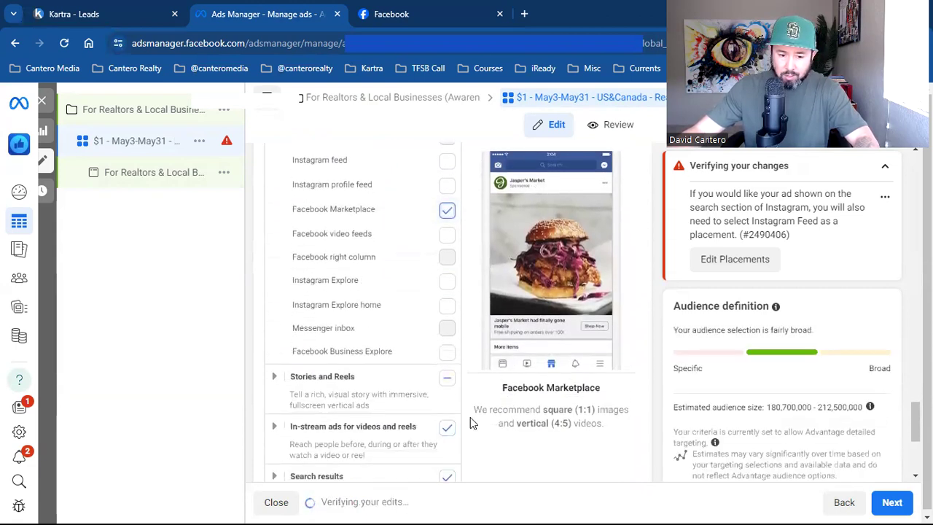
{"action": "scroll", "coordinate": [470, 422], "scroll_direction": "down", "scroll_amount": 1}
{"action": "left_click", "coordinate": [274, 308]}
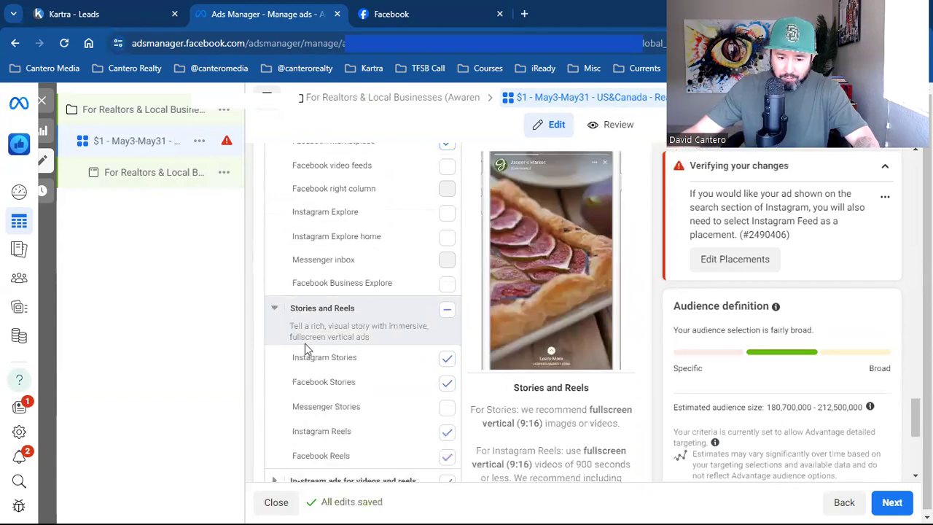
{"action": "left_click", "coordinate": [446, 362]}
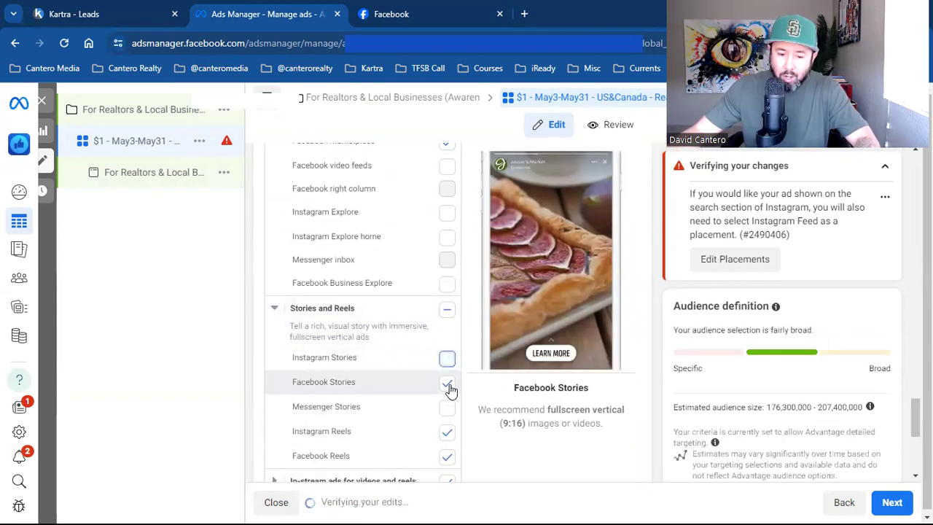
{"action": "left_click", "coordinate": [447, 385]}
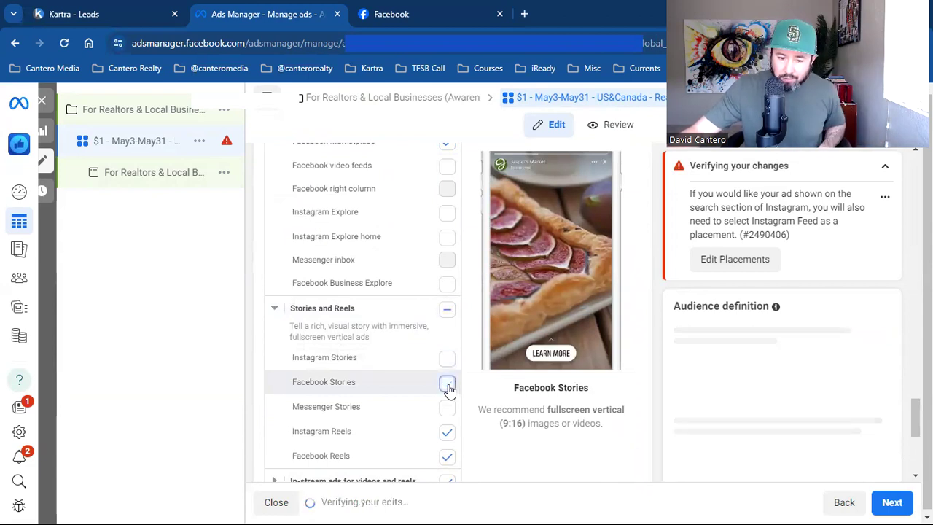
{"action": "left_click", "coordinate": [447, 433]}
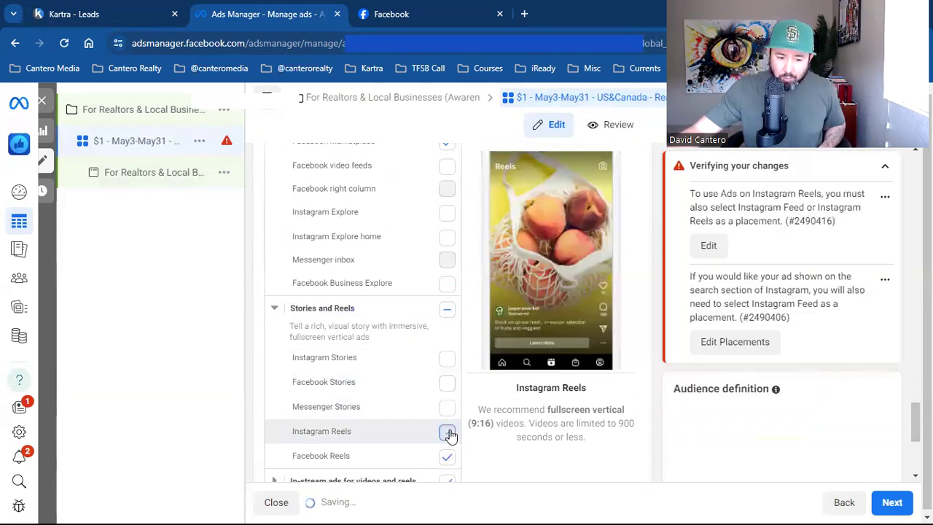
{"action": "left_click", "coordinate": [448, 456]}
- Expand In-stream ads for videos and reels and exclude Facebook in-stream videos, Ads on Facebook Reels and Ads on Instagram Reels
{"action": "scroll", "coordinate": [408, 368], "scroll_direction": "down", "scroll_amount": 1}
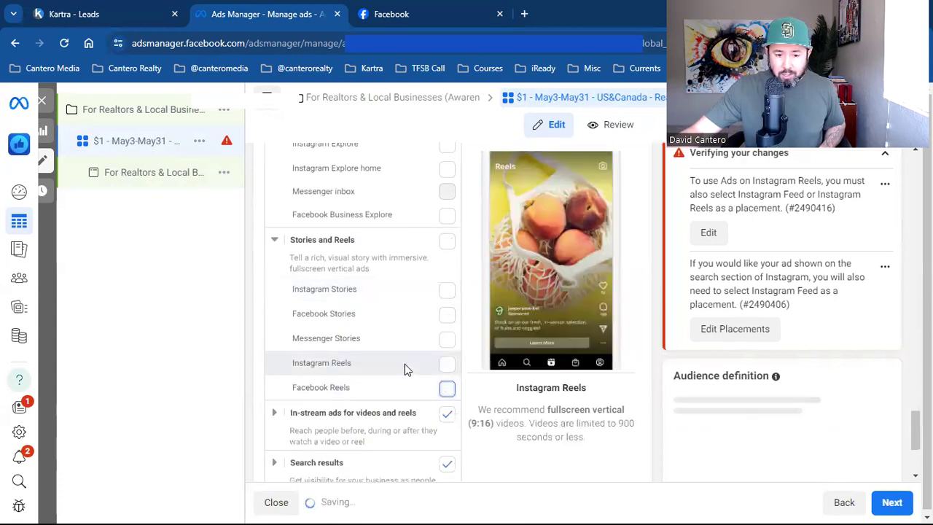
{"action": "scroll", "coordinate": [404, 363], "scroll_direction": "down", "scroll_amount": 1}
{"action": "left_click", "coordinate": [270, 355]}
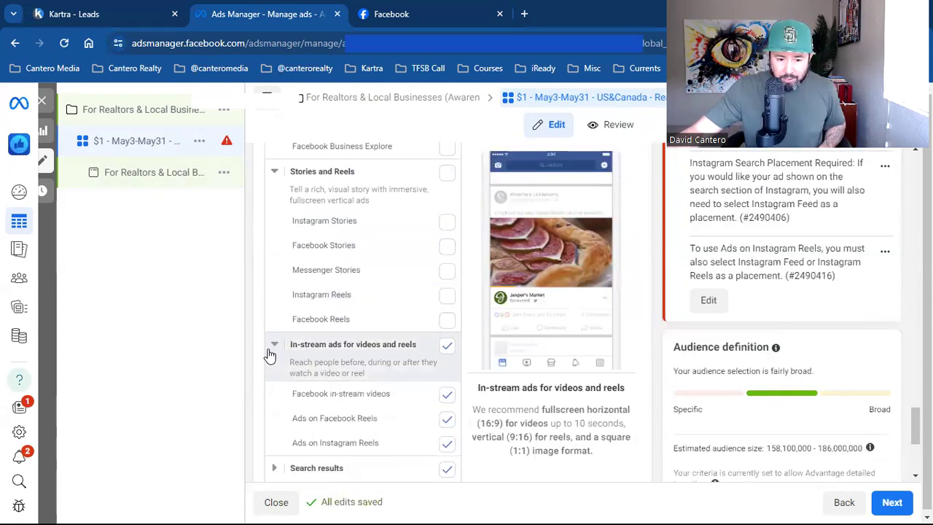
{"action": "left_click", "coordinate": [447, 393]}
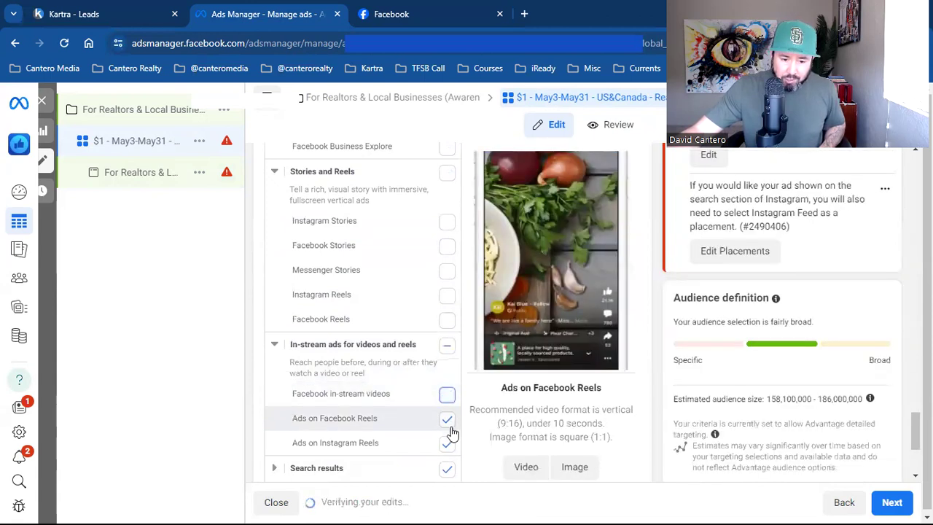
{"action": "left_click", "coordinate": [446, 418]}
{"action": "left_click", "coordinate": [447, 442]}
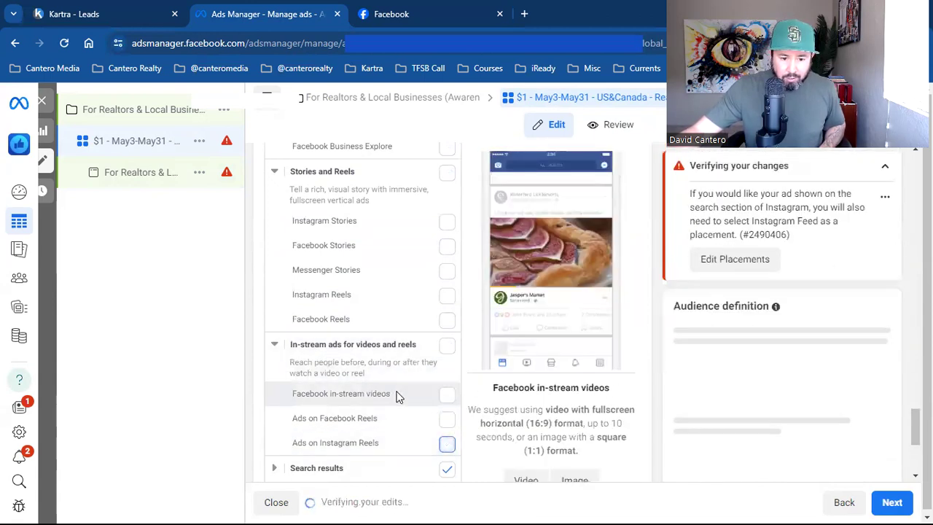
- Review the chosen placements and expand the Search results, Messages, and Apps and sites groups to examine their options
{"action": "scroll", "coordinate": [397, 396], "scroll_direction": "up", "scroll_amount": 1}
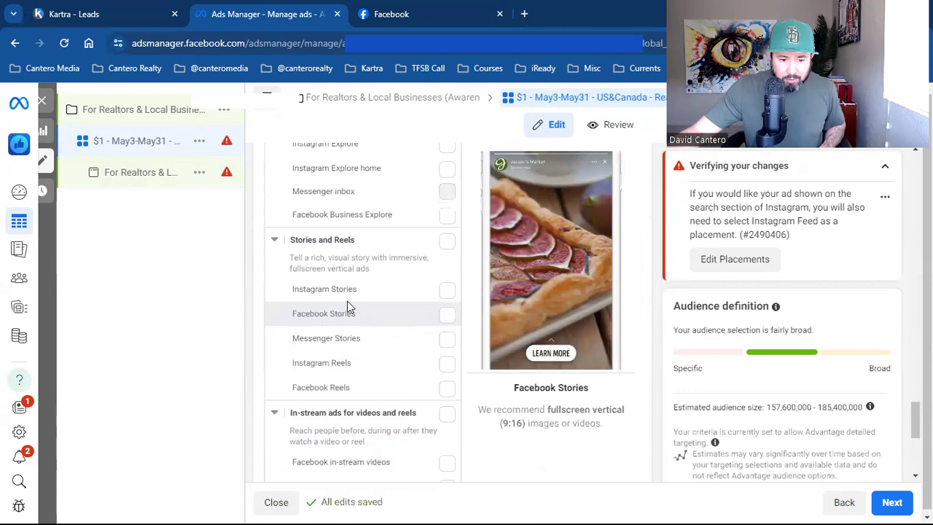
{"action": "scroll", "coordinate": [368, 340], "scroll_direction": "up", "scroll_amount": 2}
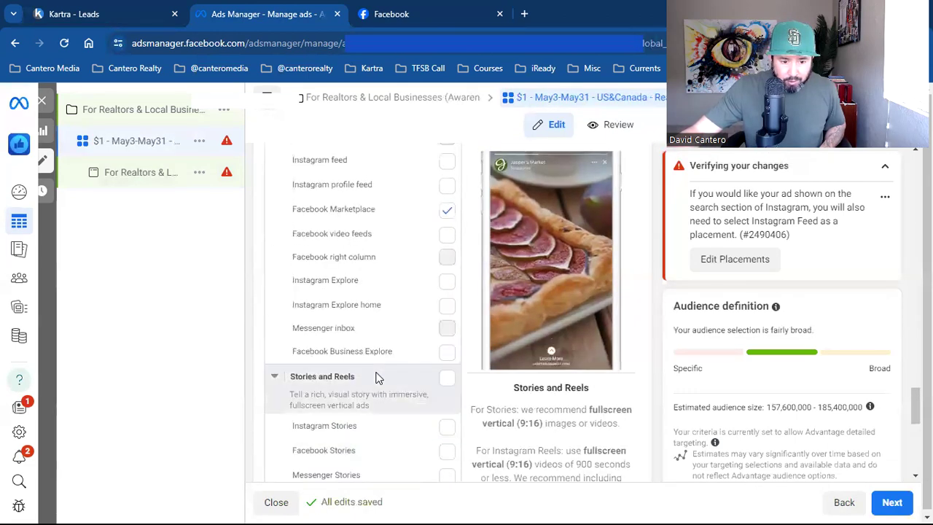
{"action": "scroll", "coordinate": [376, 377], "scroll_direction": "up", "scroll_amount": 2}
{"action": "scroll", "coordinate": [376, 377], "scroll_direction": "down", "scroll_amount": 7}
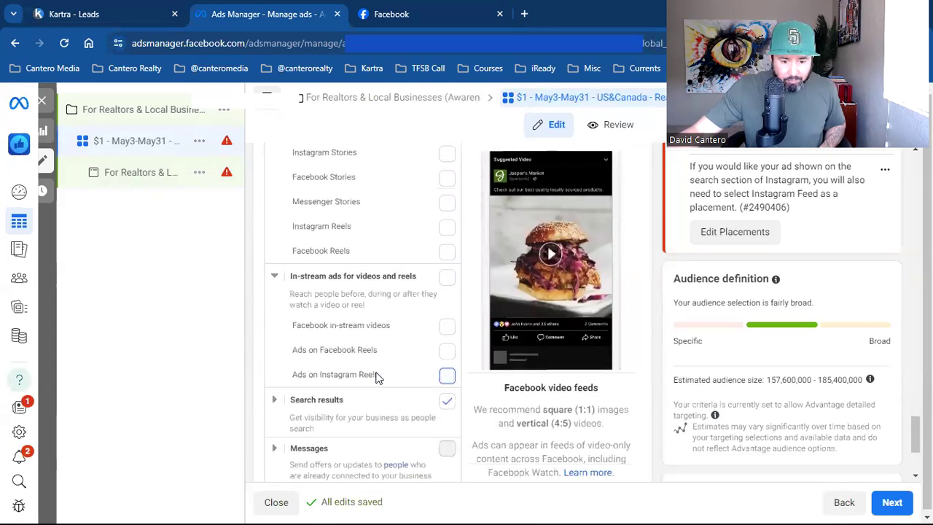
{"action": "scroll", "coordinate": [306, 364], "scroll_direction": "down", "scroll_amount": 1}
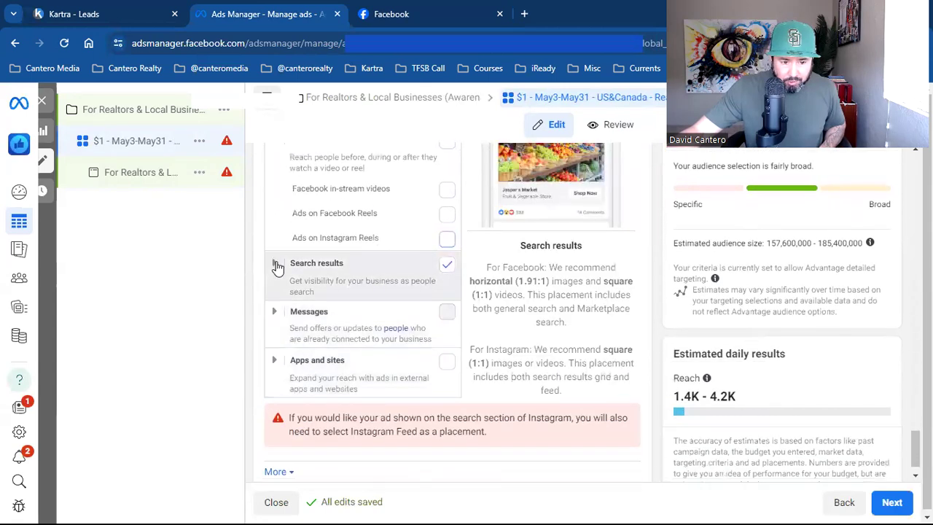
{"action": "left_click", "coordinate": [274, 262]}
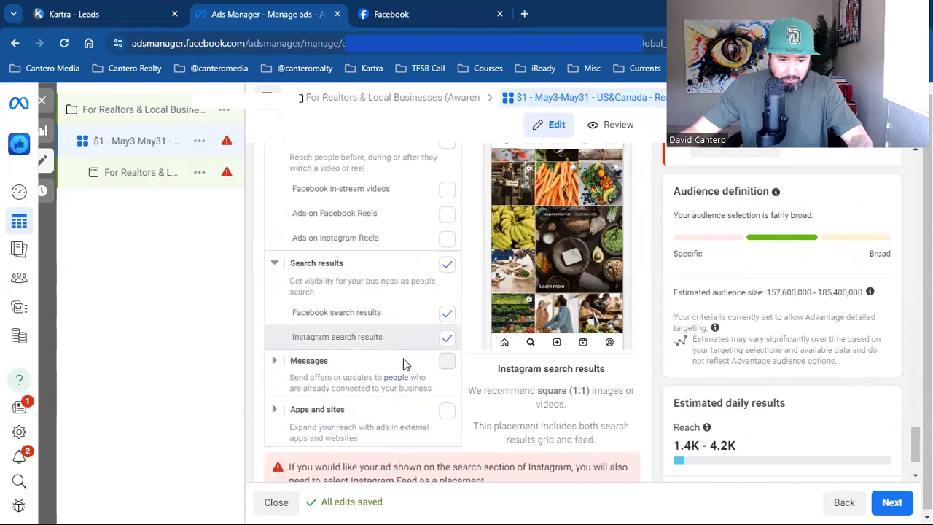
{"action": "left_click", "coordinate": [277, 364]}
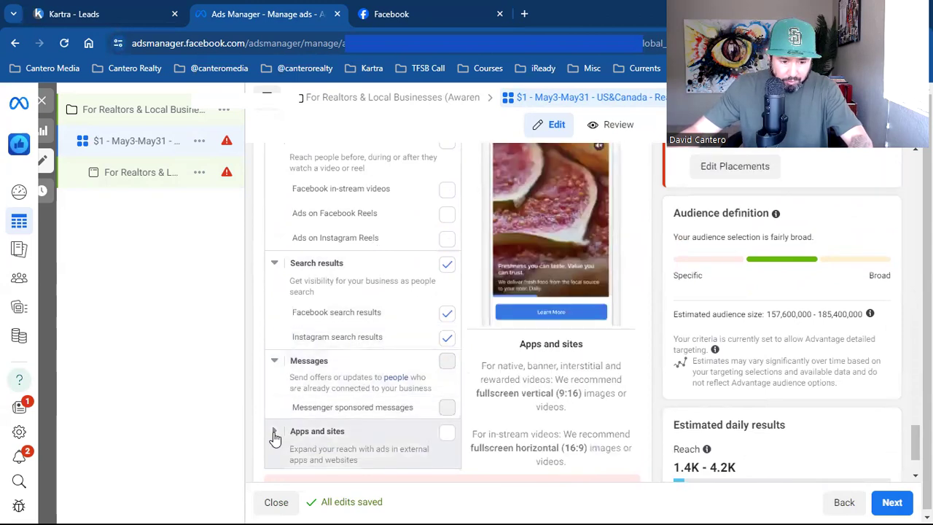
{"action": "left_click", "coordinate": [275, 434]}
{"action": "scroll", "coordinate": [404, 403], "scroll_direction": "down", "scroll_amount": 2}
{"action": "scroll", "coordinate": [387, 386], "scroll_direction": "up", "scroll_amount": 5}
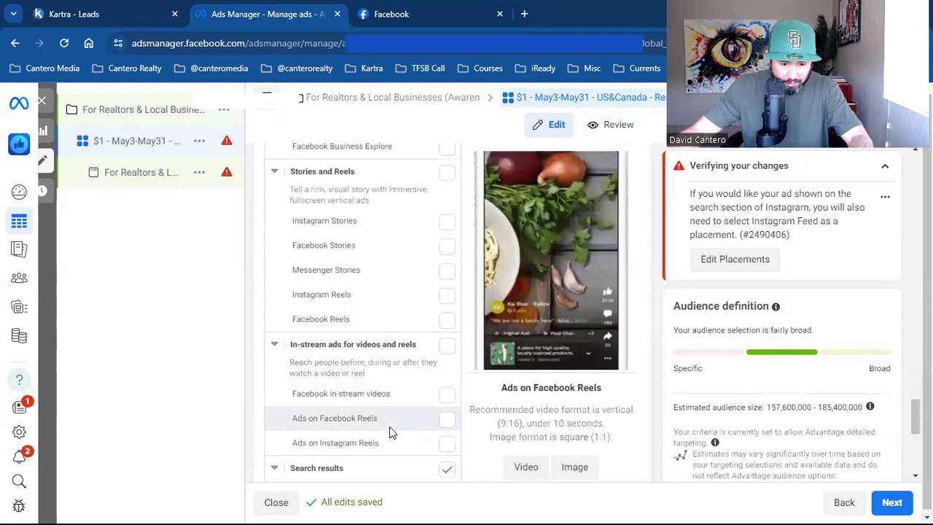
- Add Instagram feed to the selected Feeds placements
{"action": "scroll", "coordinate": [375, 408], "scroll_direction": "up", "scroll_amount": 1}
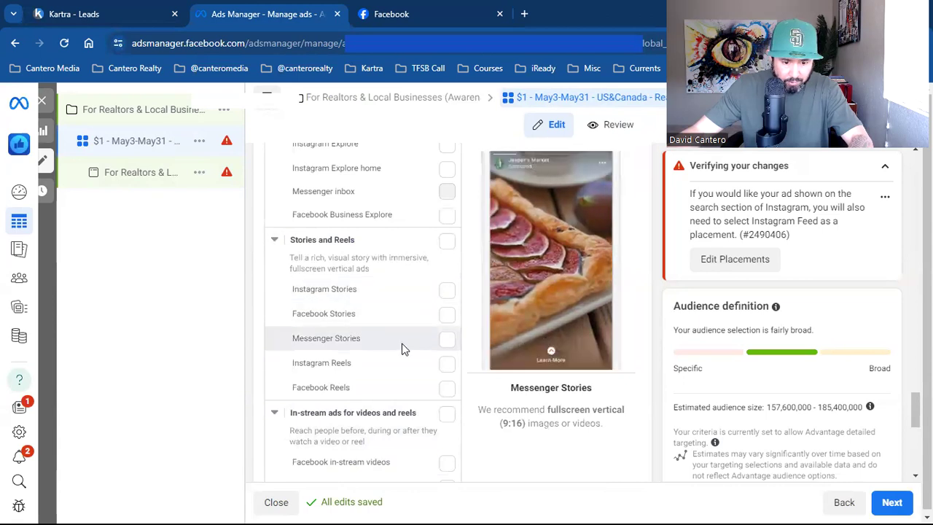
{"action": "scroll", "coordinate": [399, 368], "scroll_direction": "up", "scroll_amount": 2}
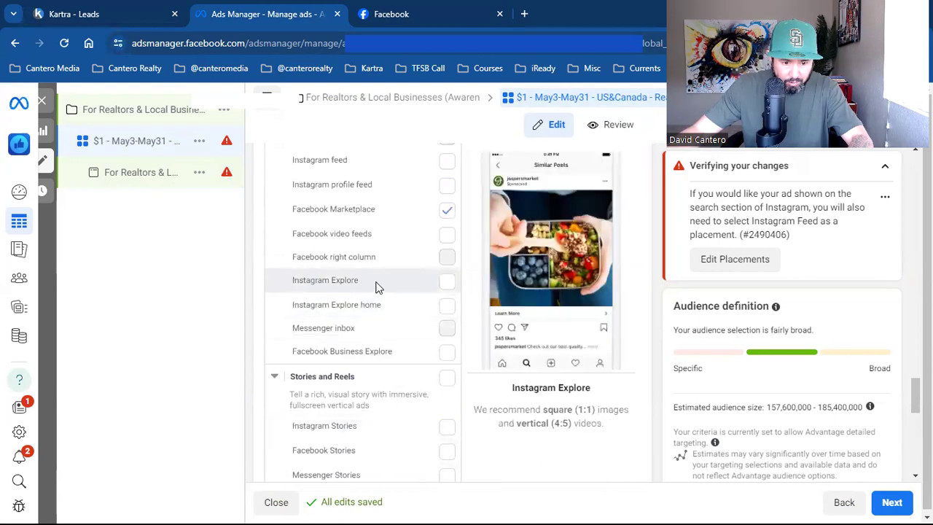
{"action": "scroll", "coordinate": [373, 291], "scroll_direction": "up", "scroll_amount": 2}
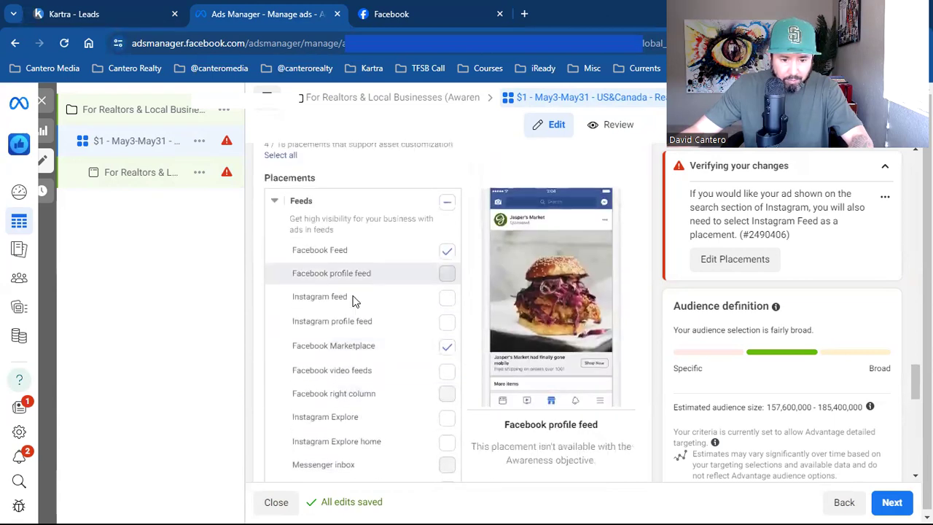
{"action": "left_click", "coordinate": [446, 298]}
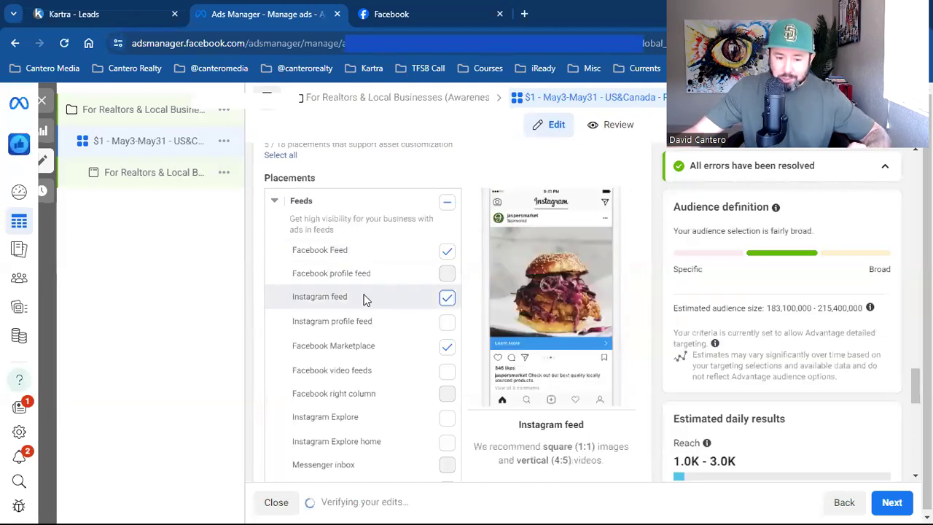
- Recheck the manual placement selection and switch the ad set back to Advantage+ placements (recommended)
{"action": "scroll", "coordinate": [367, 345], "scroll_direction": "down", "scroll_amount": 2}
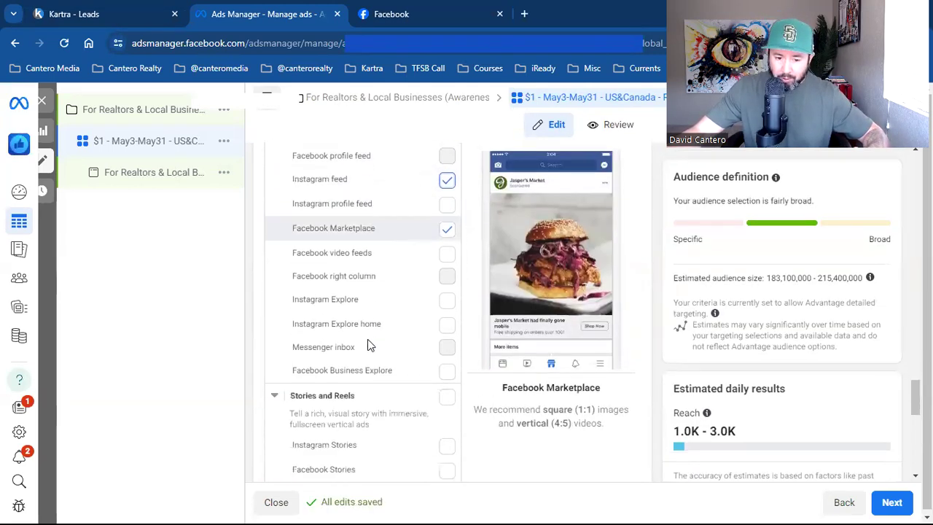
{"action": "scroll", "coordinate": [367, 342], "scroll_direction": "down", "scroll_amount": 7}
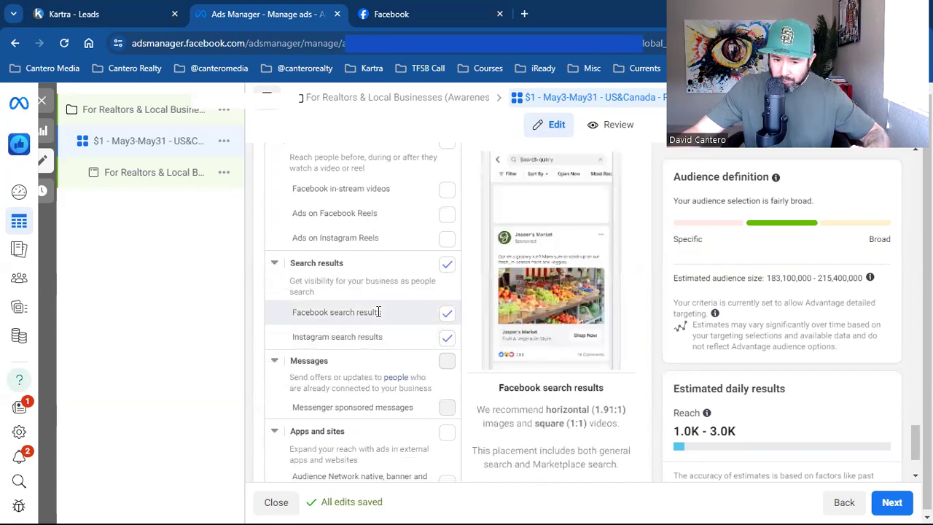
{"action": "scroll", "coordinate": [378, 312], "scroll_direction": "down", "scroll_amount": 1}
{"action": "scroll", "coordinate": [378, 312], "scroll_direction": "up", "scroll_amount": 7}
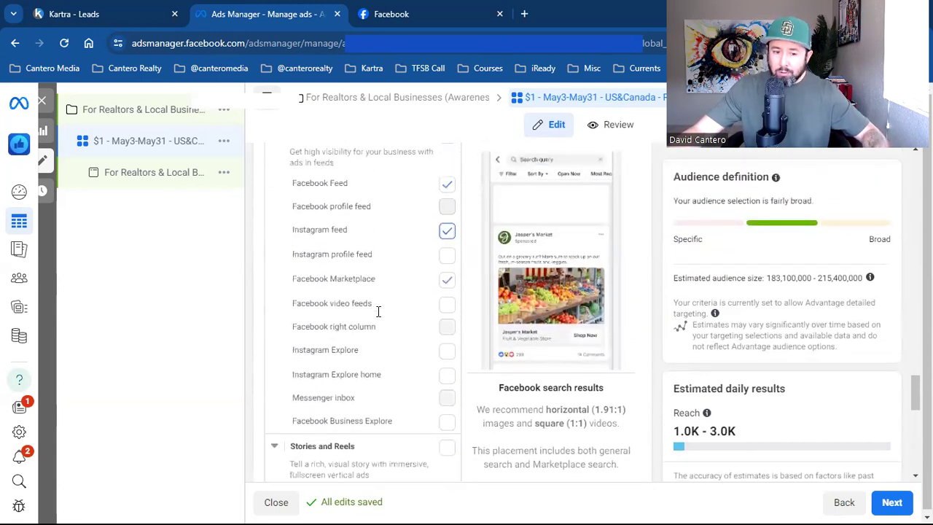
{"action": "scroll", "coordinate": [378, 312], "scroll_direction": "up", "scroll_amount": 6}
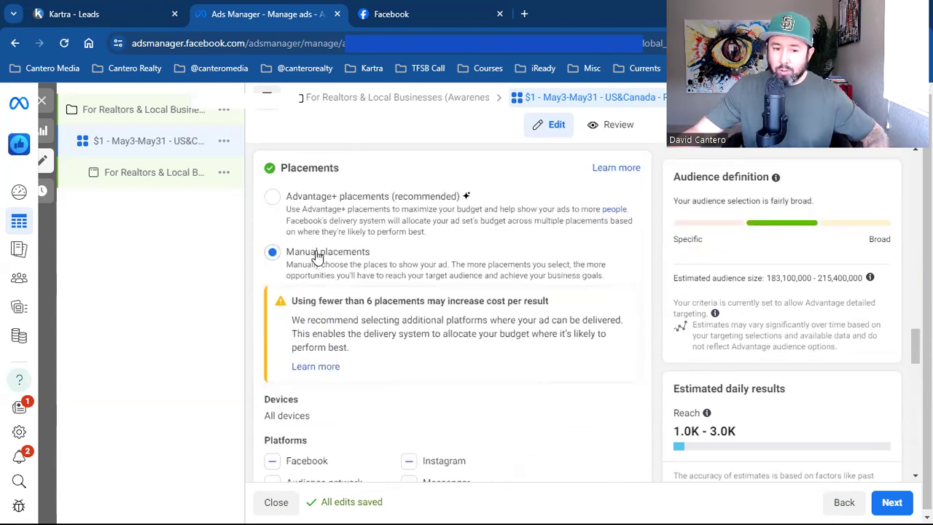
{"action": "scroll", "coordinate": [368, 298], "scroll_direction": "down", "scroll_amount": 2}
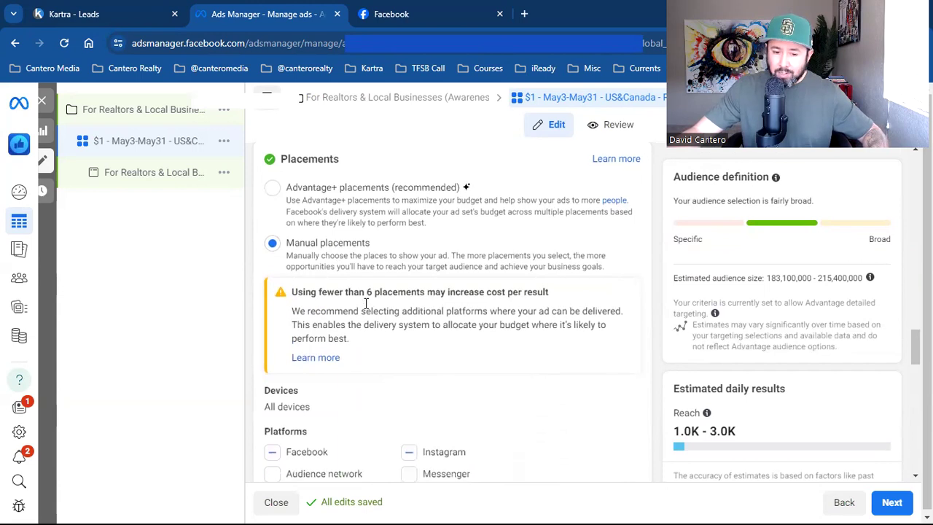
{"action": "scroll", "coordinate": [355, 345], "scroll_direction": "up", "scroll_amount": 4}
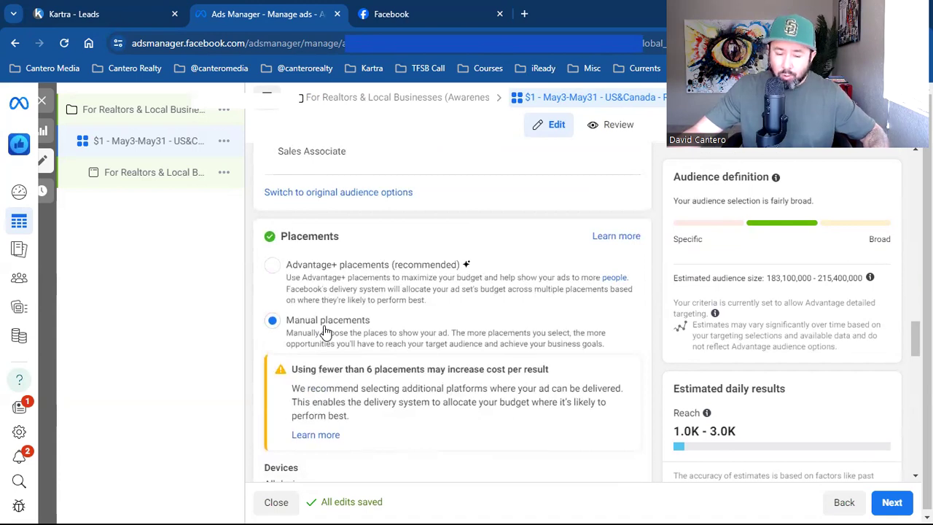
{"action": "left_click", "coordinate": [272, 265]}
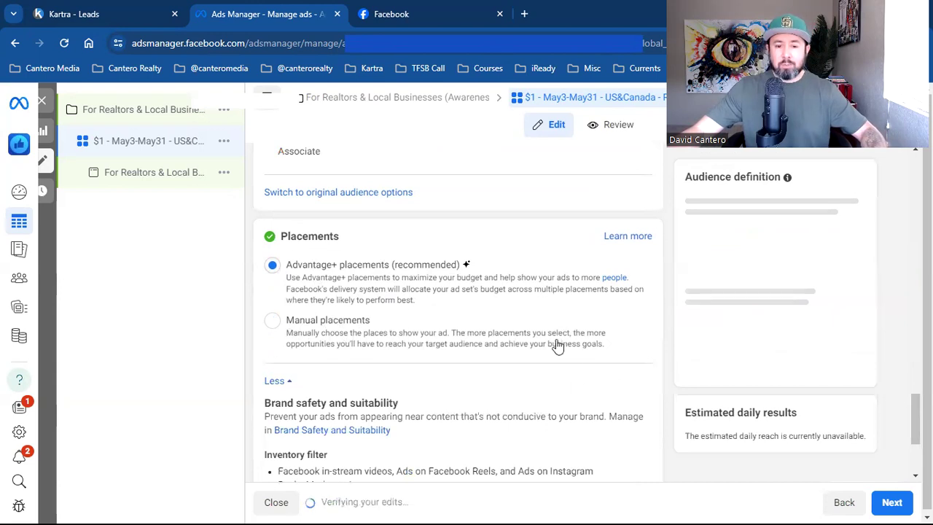
- Continue to the ad level and dismiss the in-stream video length warning in the ad creative section
{"action": "left_click", "coordinate": [890, 502]}
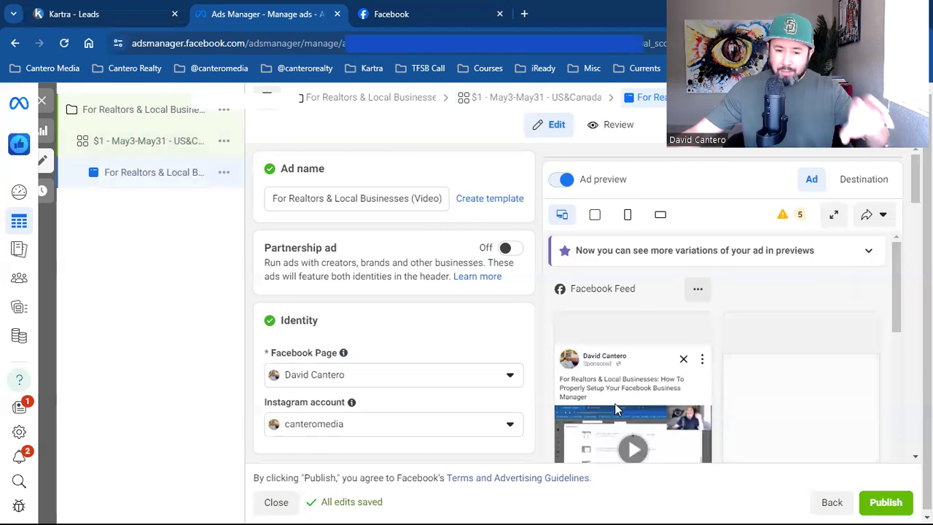
{"action": "scroll", "coordinate": [412, 349], "scroll_direction": "down", "scroll_amount": 1}
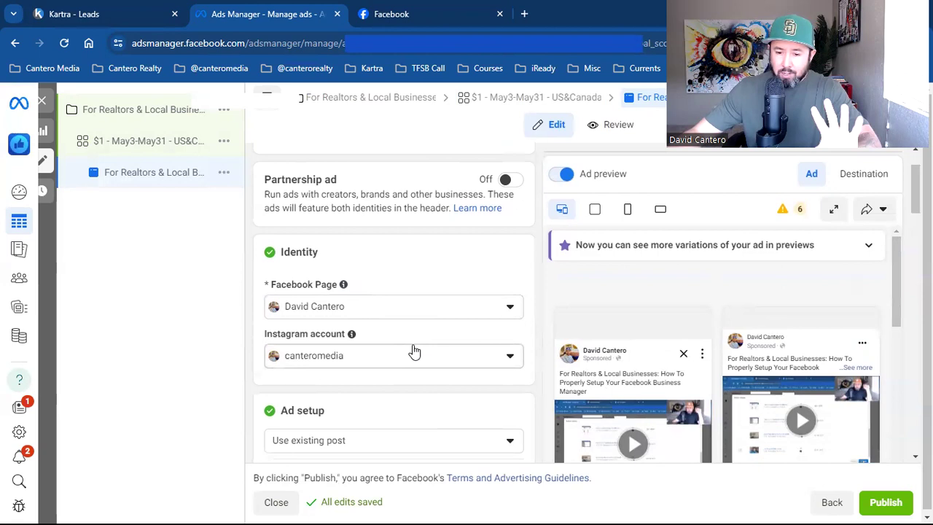
{"action": "scroll", "coordinate": [412, 350], "scroll_direction": "down", "scroll_amount": 2}
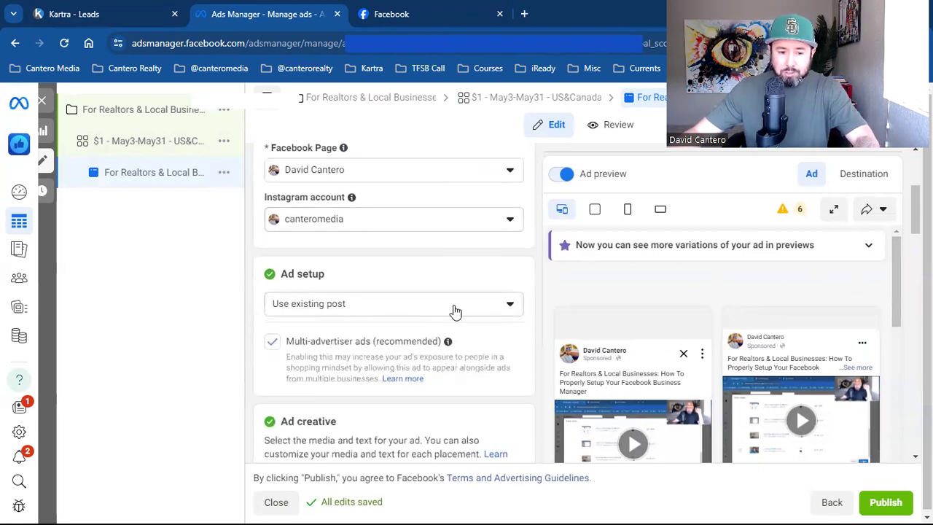
{"action": "scroll", "coordinate": [419, 327], "scroll_direction": "down", "scroll_amount": 1}
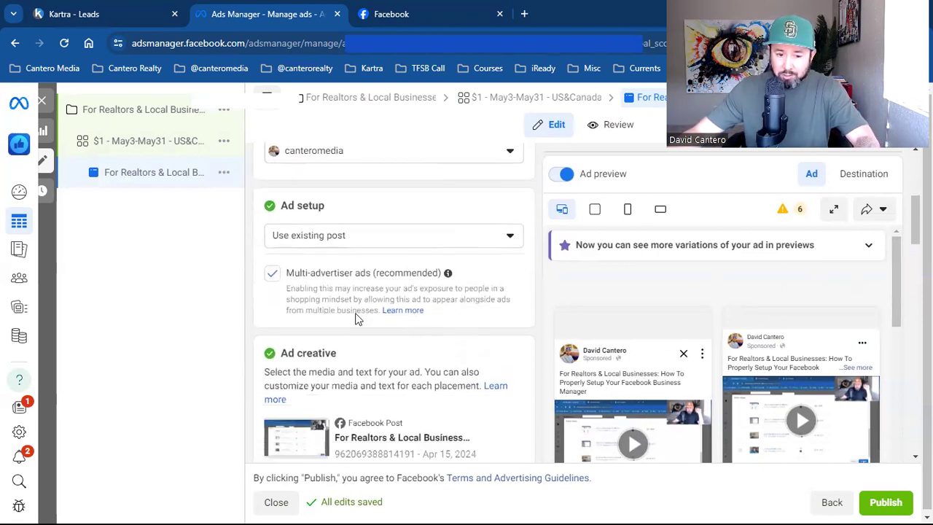
{"action": "scroll", "coordinate": [479, 309], "scroll_direction": "down", "scroll_amount": 2}
{"action": "scroll", "coordinate": [516, 287], "scroll_direction": "down", "scroll_amount": 1}
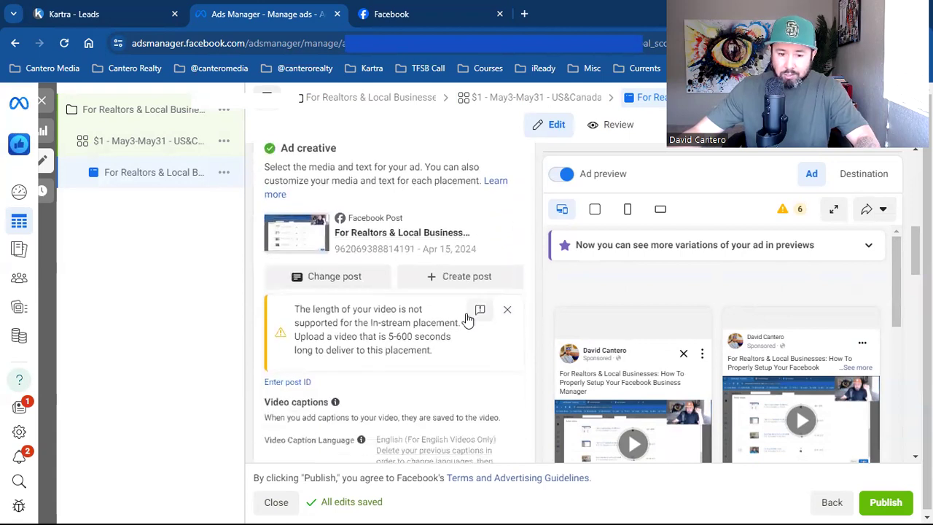
{"action": "left_click", "coordinate": [507, 309]}
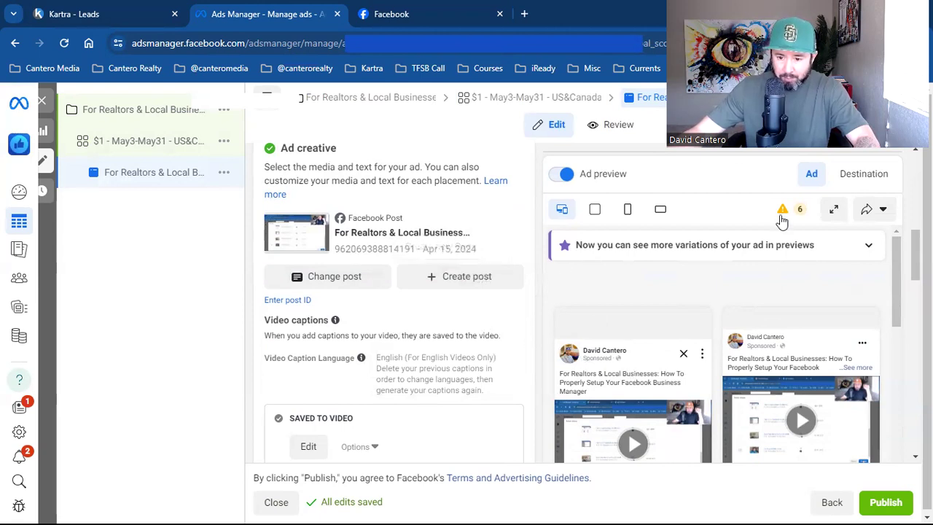
- Change the post's call to action to Watch more
{"action": "scroll", "coordinate": [486, 390], "scroll_direction": "down", "scroll_amount": 1}
{"action": "scroll", "coordinate": [486, 390], "scroll_direction": "down", "scroll_amount": 3}
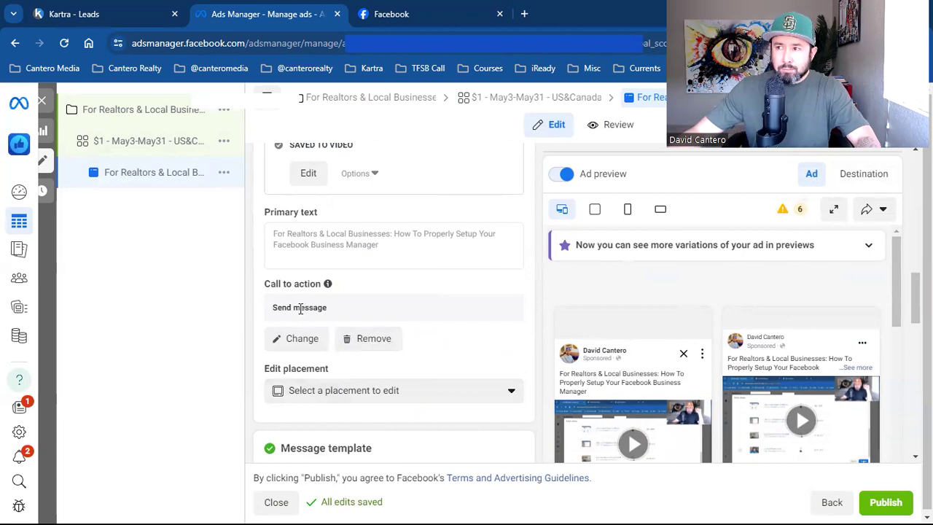
{"action": "left_click", "coordinate": [305, 338]}
{"action": "left_click", "coordinate": [333, 268]}
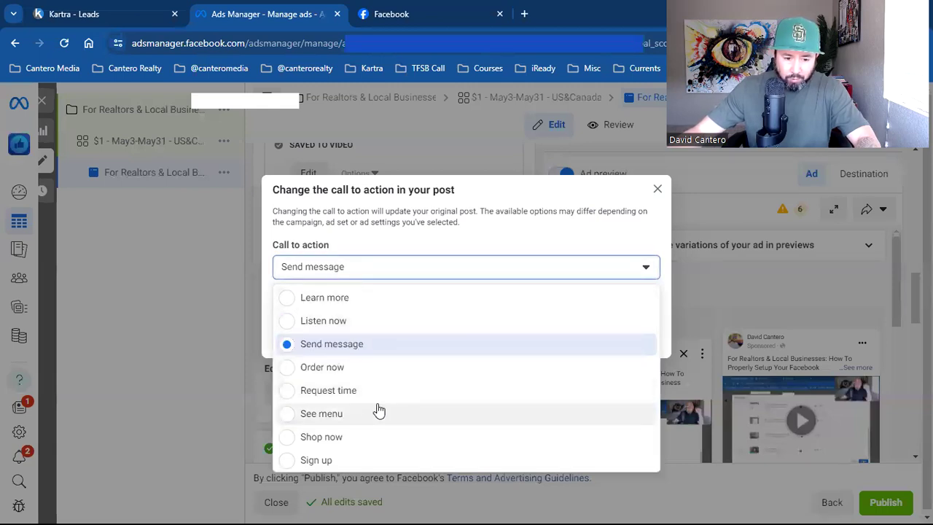
{"action": "scroll", "coordinate": [374, 410], "scroll_direction": "down", "scroll_amount": 1}
{"action": "scroll", "coordinate": [374, 411], "scroll_direction": "down", "scroll_amount": 1}
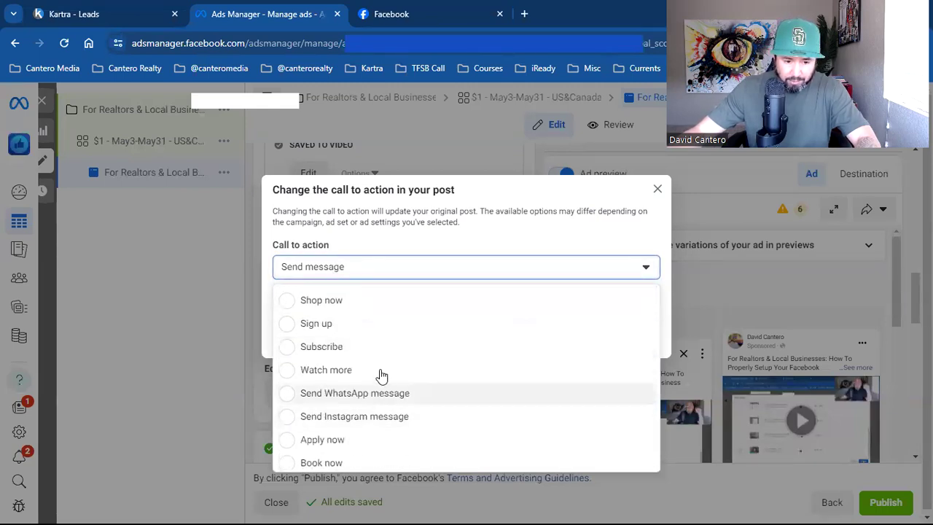
{"action": "left_click", "coordinate": [365, 373]}
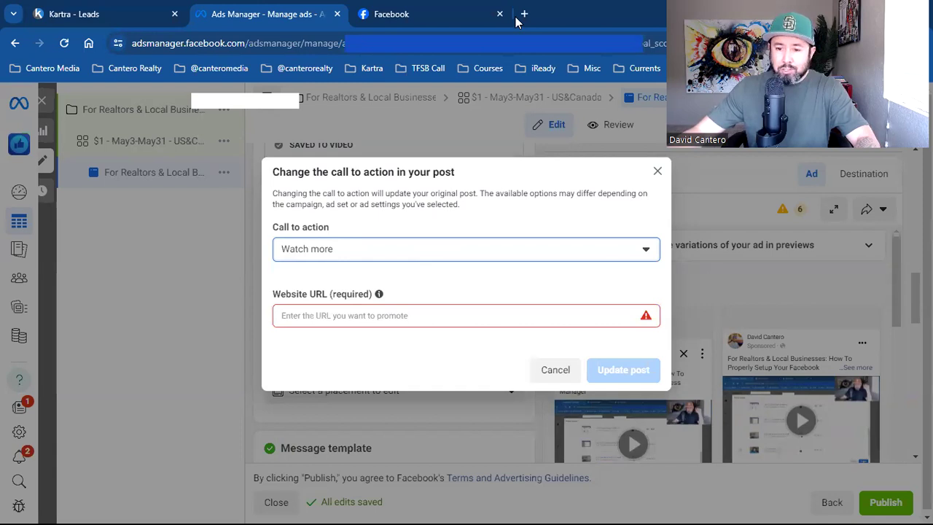
{"action": "left_click", "coordinate": [358, 319]}
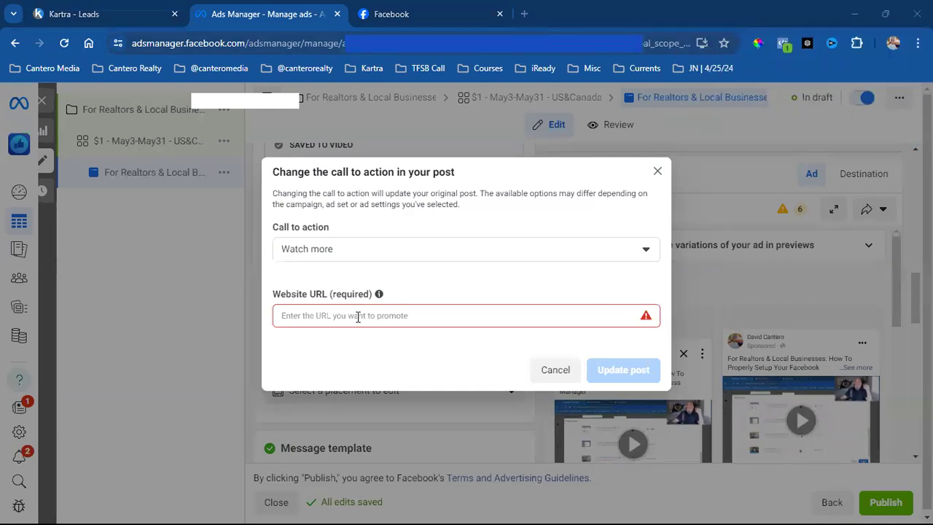
{"action": "type", "text": "www.youtube.com/@canteromedia?sub_confirmation=1"}
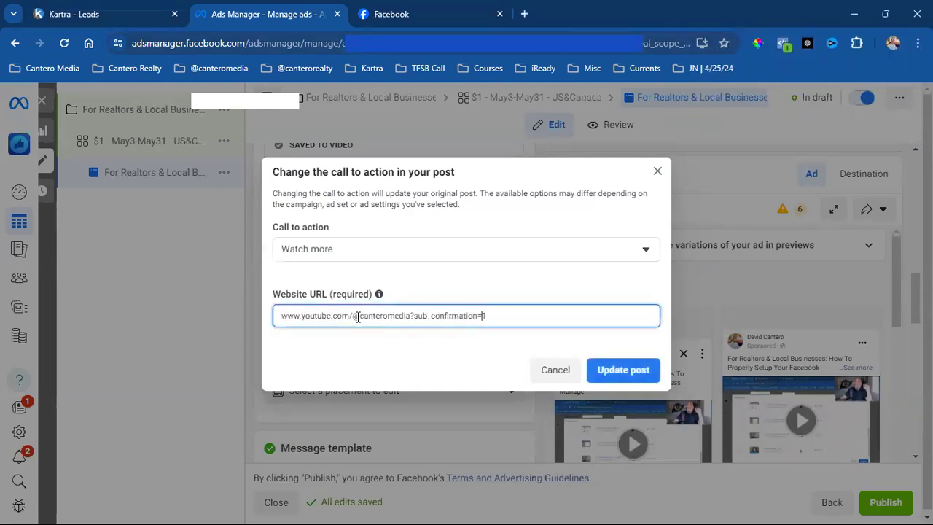
{"action": "type", "text": "http://"}
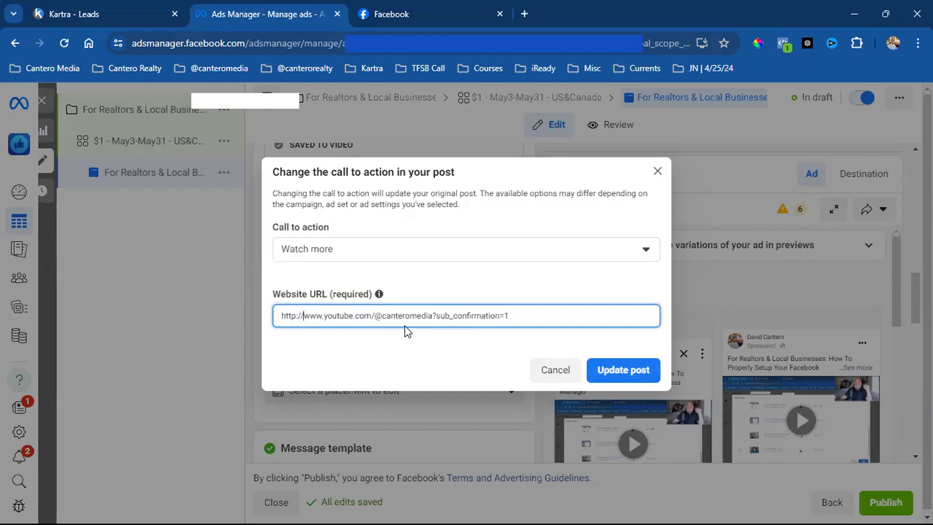
{"action": "left_click", "coordinate": [618, 370]}
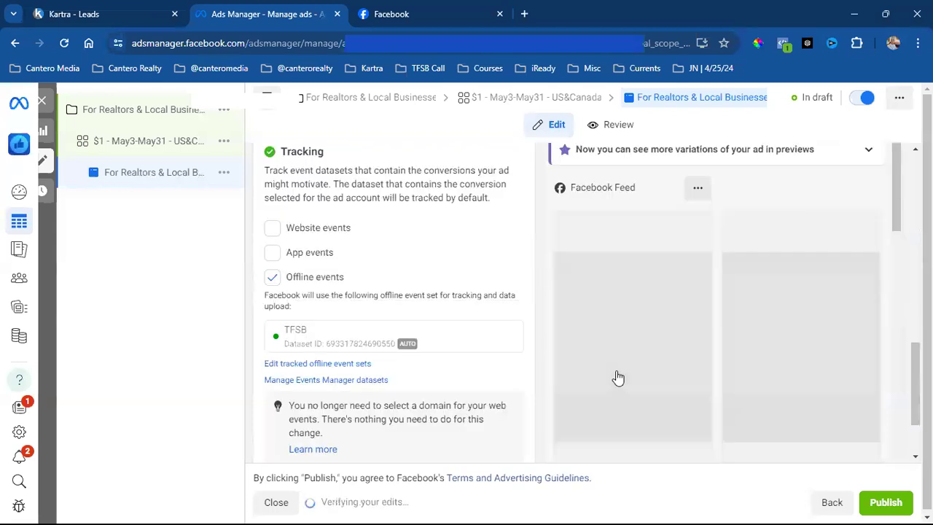
- Check the ad's message template, tracking settings and preview, and publish the campaign with its ad set and ad
{"action": "scroll", "coordinate": [645, 359], "scroll_direction": "down", "scroll_amount": 3}
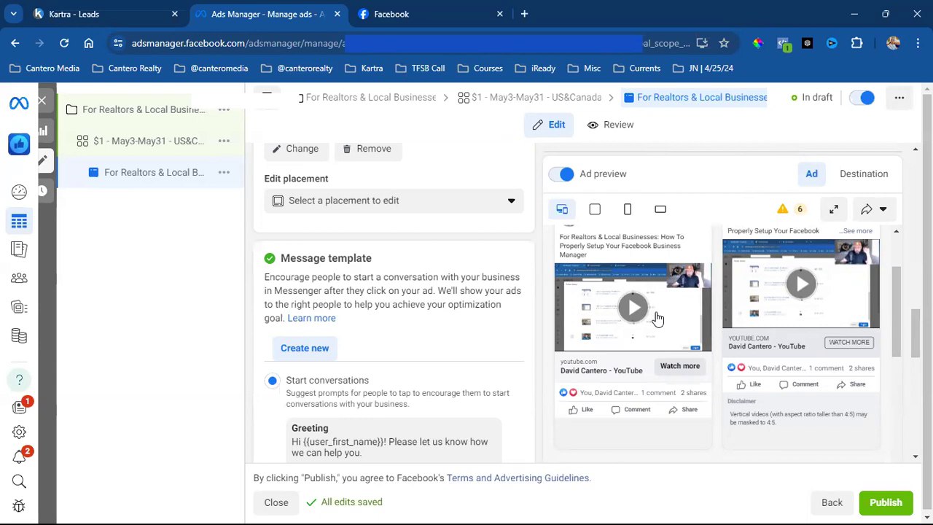
{"action": "scroll", "coordinate": [423, 368], "scroll_direction": "down", "scroll_amount": 2}
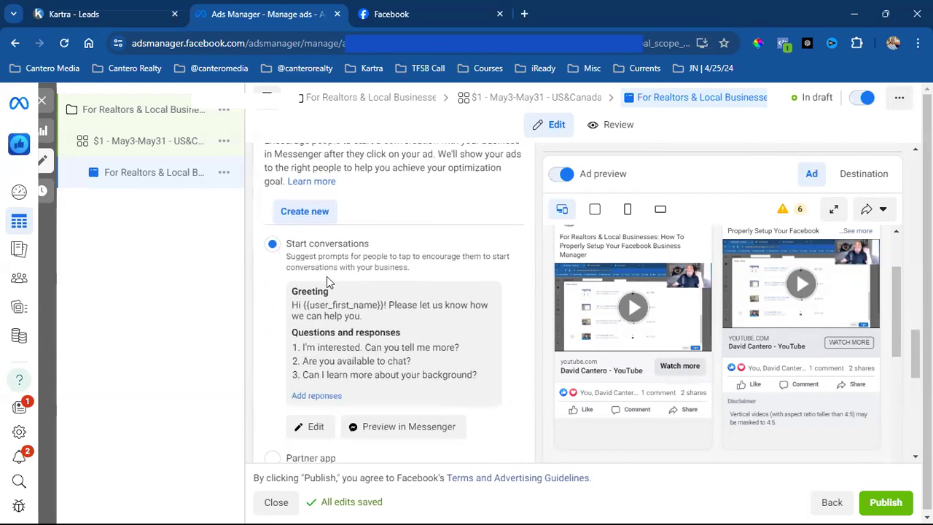
{"action": "scroll", "coordinate": [386, 361], "scroll_direction": "down", "scroll_amount": 3}
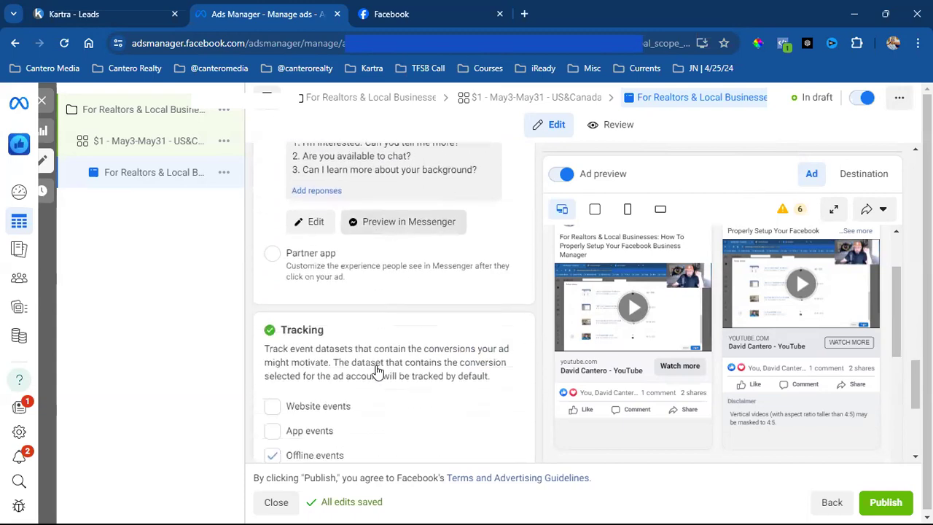
{"action": "scroll", "coordinate": [377, 371], "scroll_direction": "down", "scroll_amount": 2}
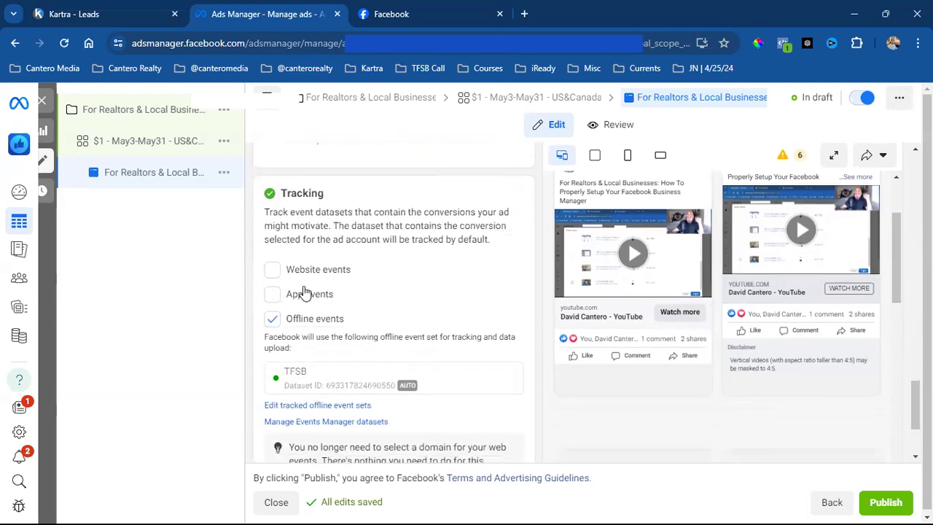
{"action": "scroll", "coordinate": [299, 267], "scroll_direction": "down", "scroll_amount": 2}
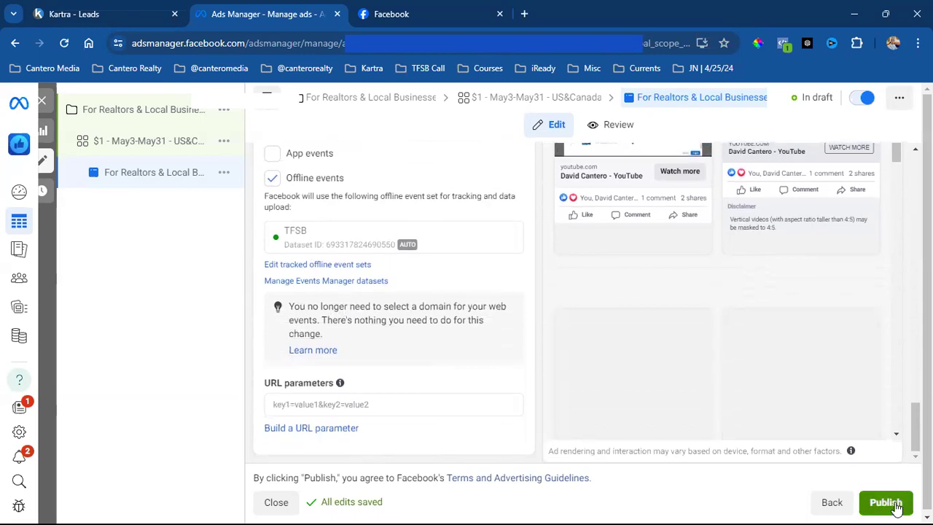
{"action": "scroll", "coordinate": [707, 405], "scroll_direction": "up", "scroll_amount": 2}
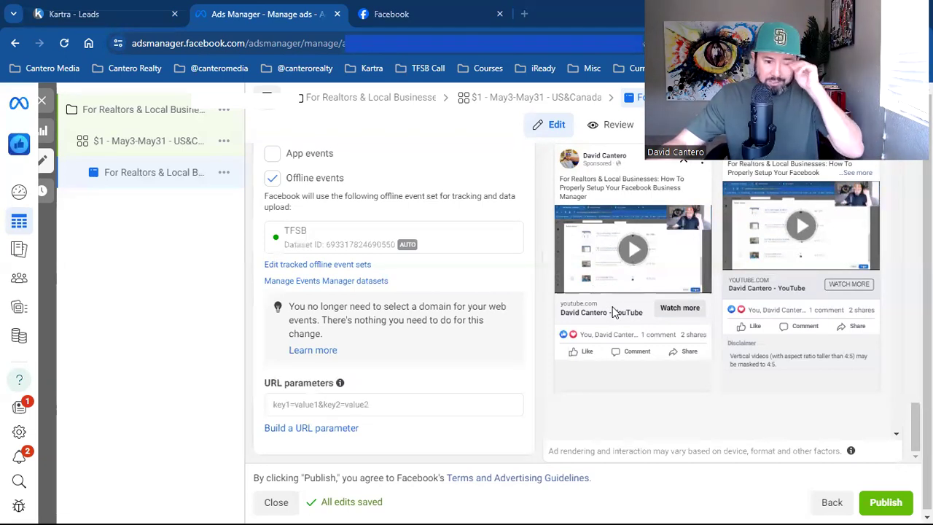
{"action": "left_click", "coordinate": [885, 502]}
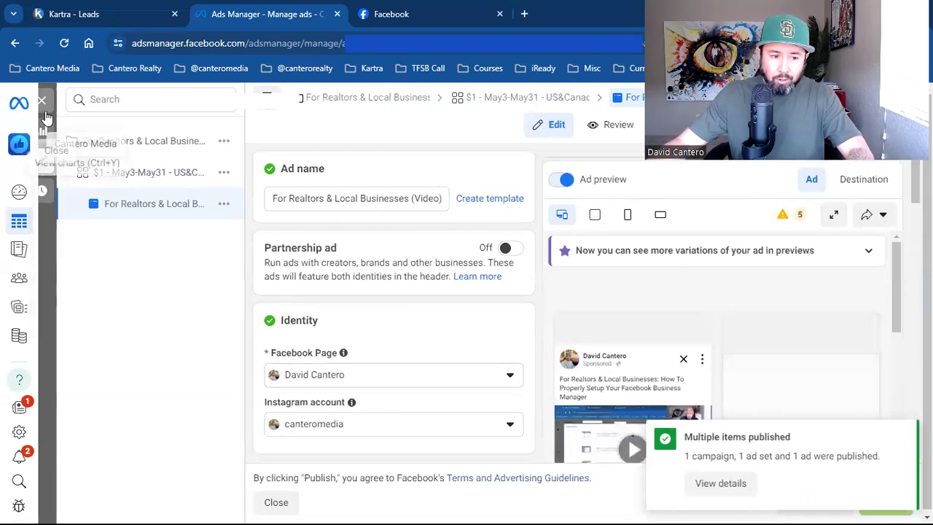
{"action": "left_click", "coordinate": [43, 102]}
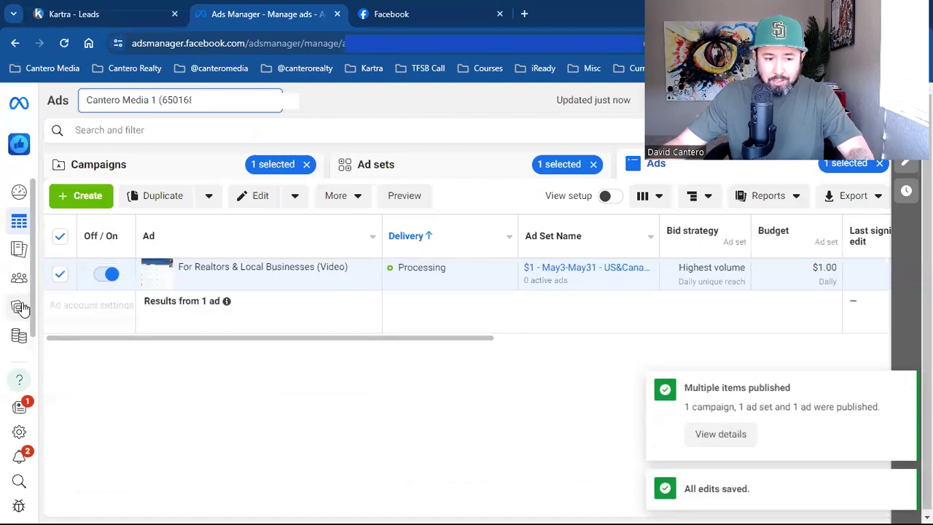
- Go to the Audiences tool for the ad account
{"action": "mouse_move", "coordinate": [16, 310]}
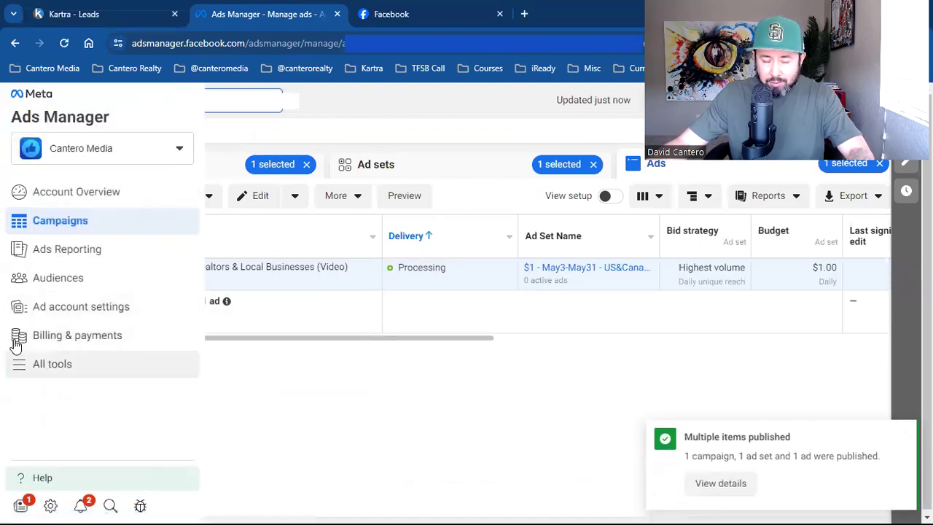
{"action": "left_click", "coordinate": [44, 368]}
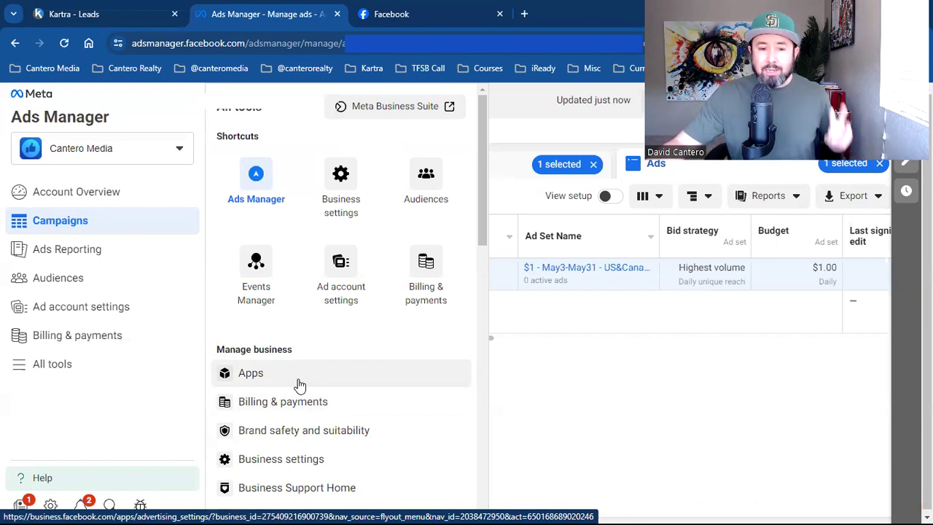
{"action": "left_click", "coordinate": [419, 210]}
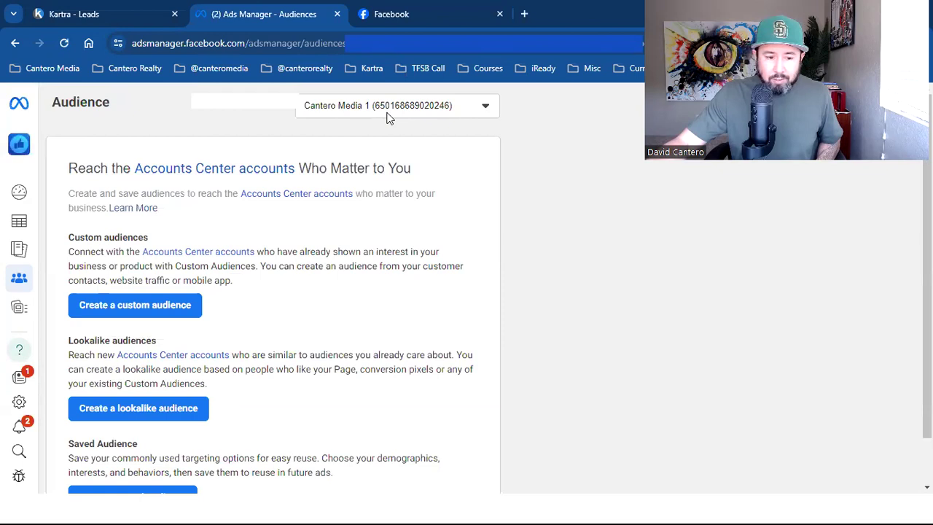
- Start a custom audience from the Video source, with engagement by people who completed or viewed at least 15 seconds (ThruPlay)
{"action": "left_click", "coordinate": [153, 306]}
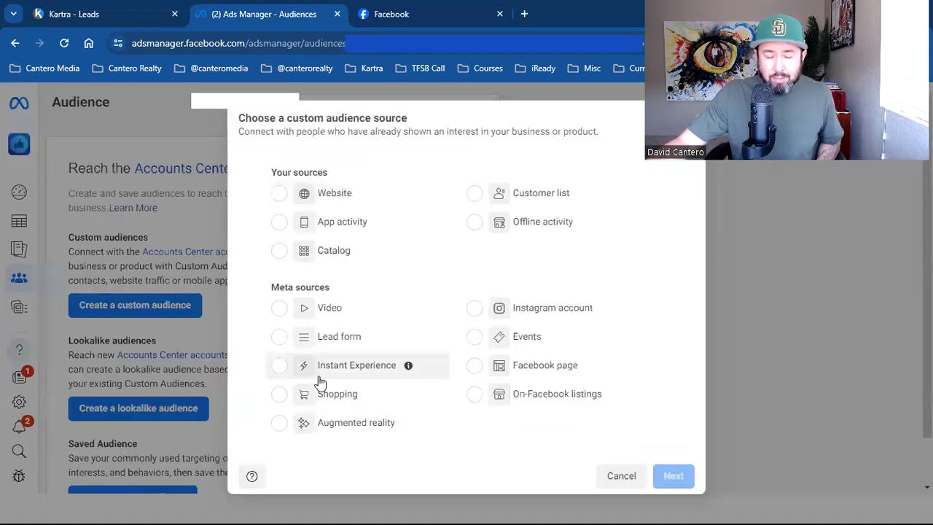
{"action": "left_click", "coordinate": [335, 321]}
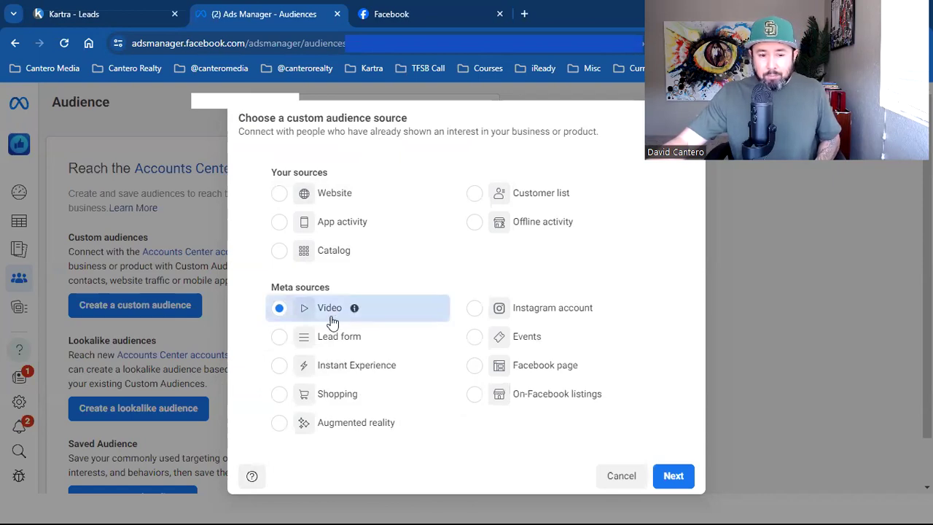
{"action": "left_click", "coordinate": [673, 476]}
{"action": "left_click", "coordinate": [260, 221]}
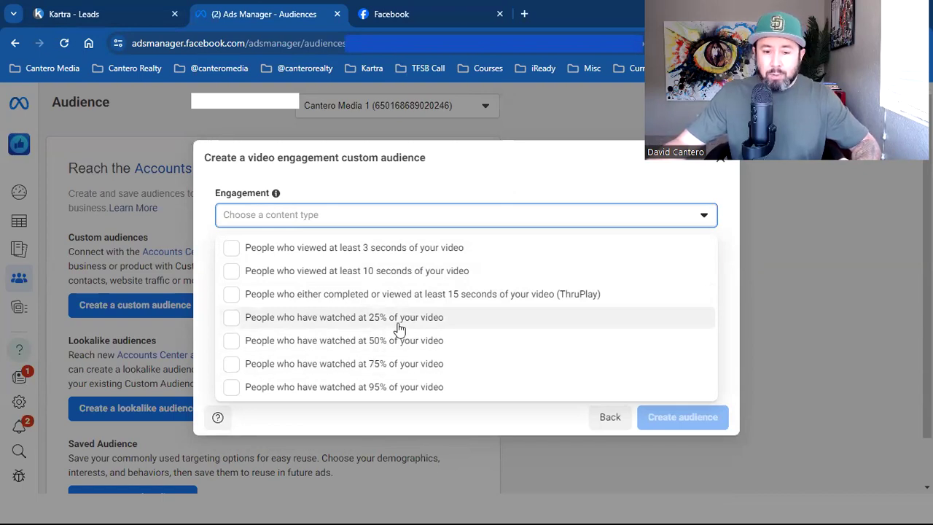
{"action": "left_click", "coordinate": [450, 299]}
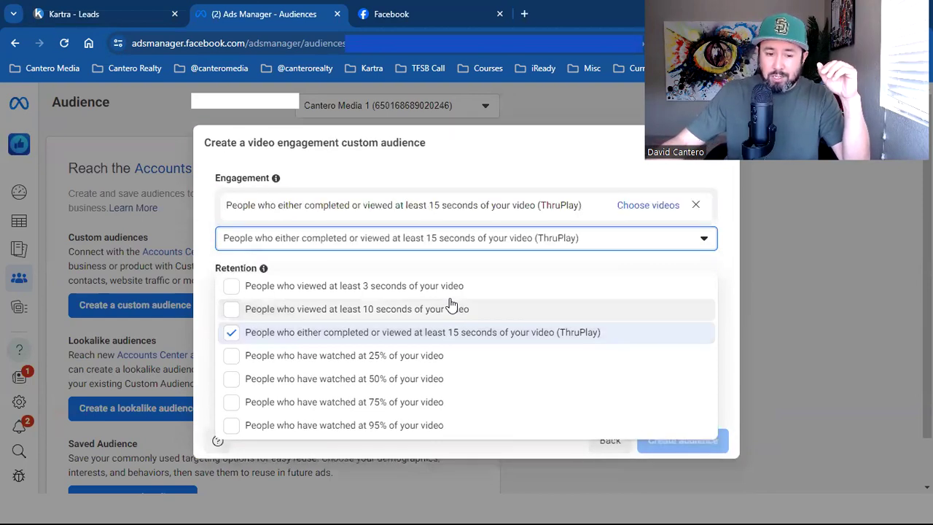
- Choose the For Realtors & Local Businesses video uploaded Apr 15, 2024 from the Cantero Media group's page as the audience's video
{"action": "left_click", "coordinate": [645, 207]}
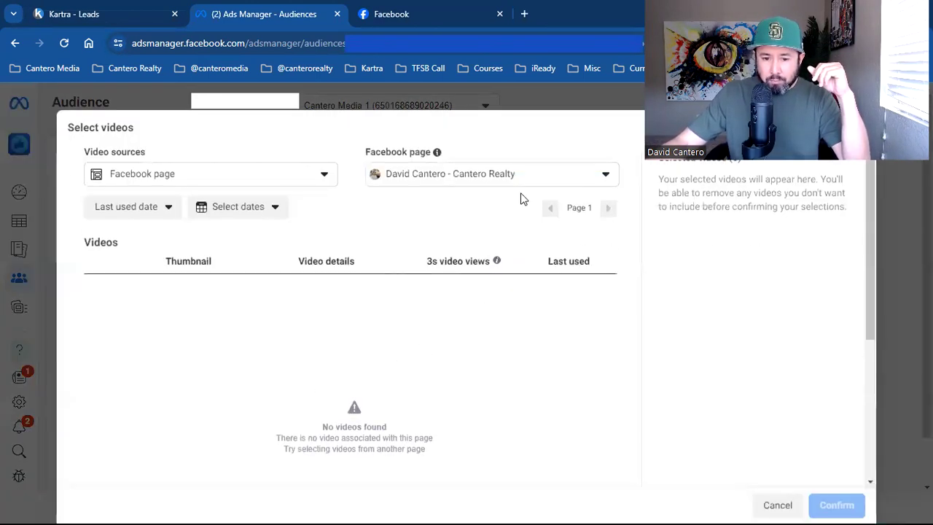
{"action": "left_click", "coordinate": [558, 181]}
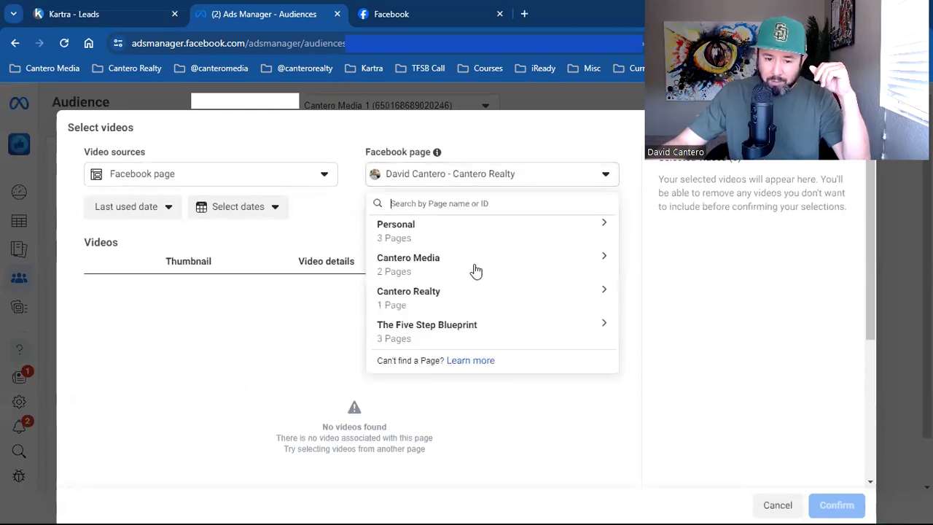
{"action": "left_click", "coordinate": [475, 270]}
{"action": "left_click", "coordinate": [462, 306]}
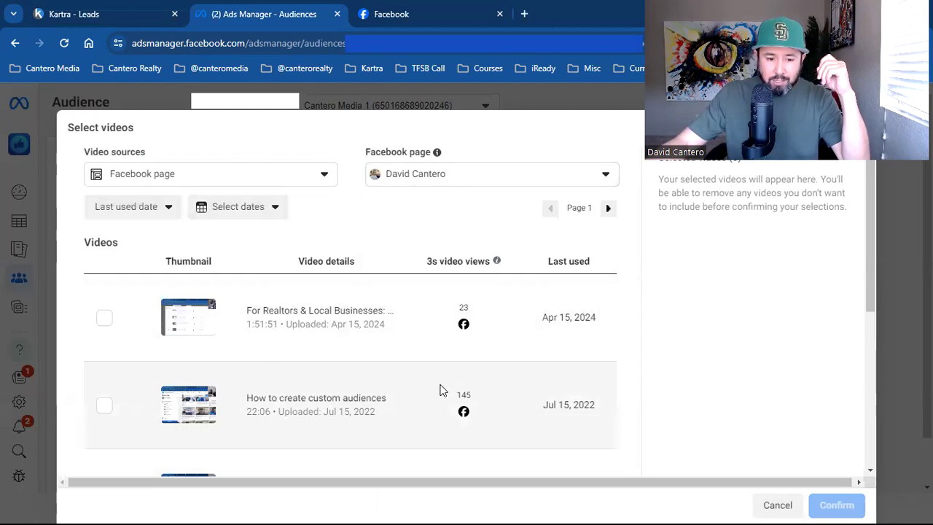
{"action": "triple_click", "coordinate": [334, 328]}
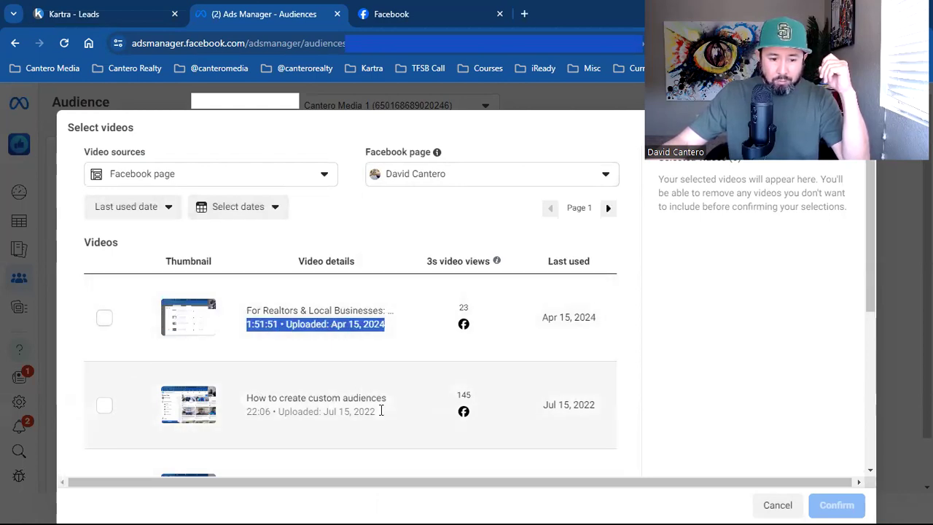
{"action": "left_click", "coordinate": [104, 317]}
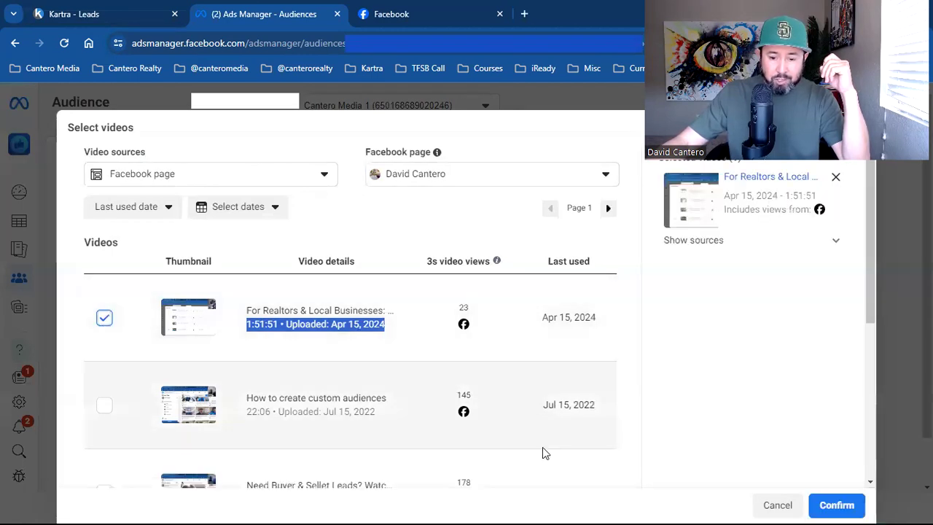
{"action": "left_click", "coordinate": [830, 506]}
- Copy the phrase "For Realtors & Local Businesses" from the video post's caption on the Facebook page for the audience name
{"action": "left_click", "coordinate": [339, 364]}
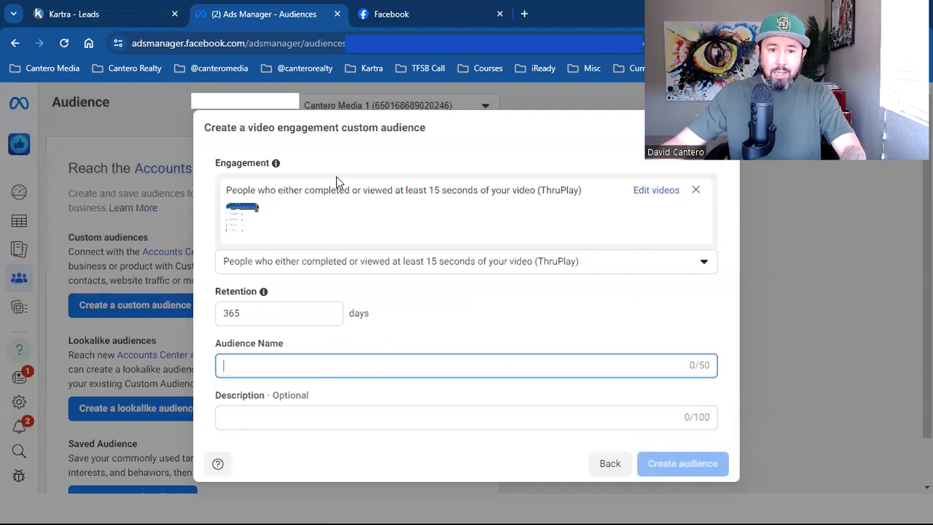
{"action": "left_click", "coordinate": [386, 14]}
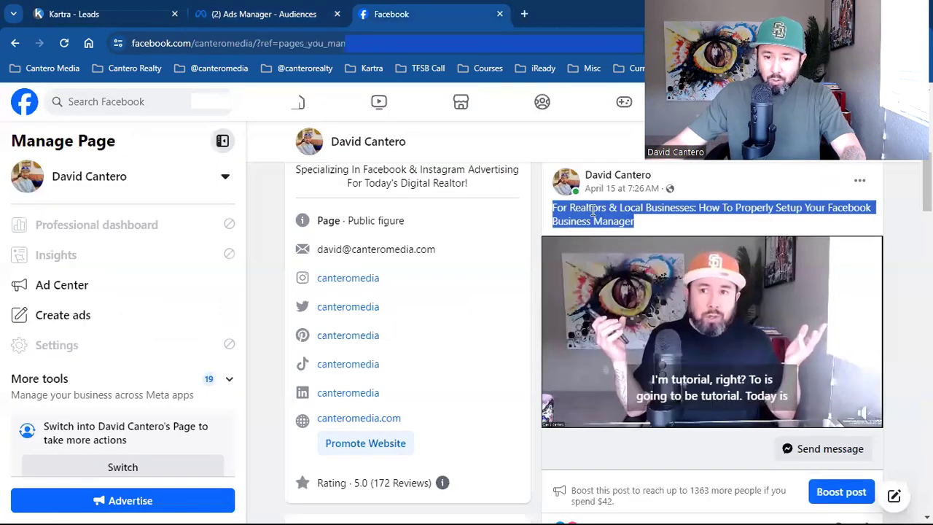
{"action": "left_click", "coordinate": [690, 208]}
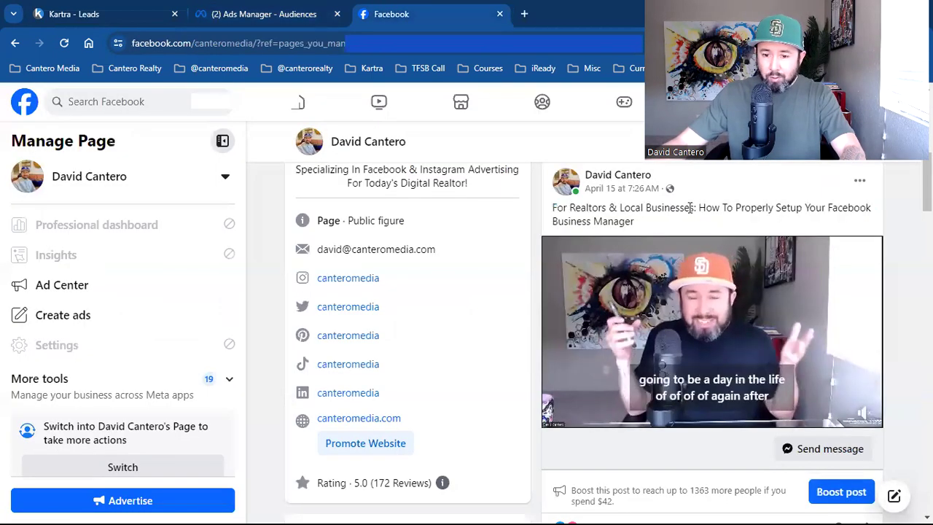
{"action": "left_click_drag", "start_coordinate": [692, 208], "coordinate": [553, 208]}
{"action": "right_click", "coordinate": [562, 214]}
{"action": "left_click", "coordinate": [606, 224]}
- Back in Ads Manager, name the video engagement audience "For Realtors & Local Businesses (15 sec)" and create it
{"action": "left_click", "coordinate": [219, 5]}
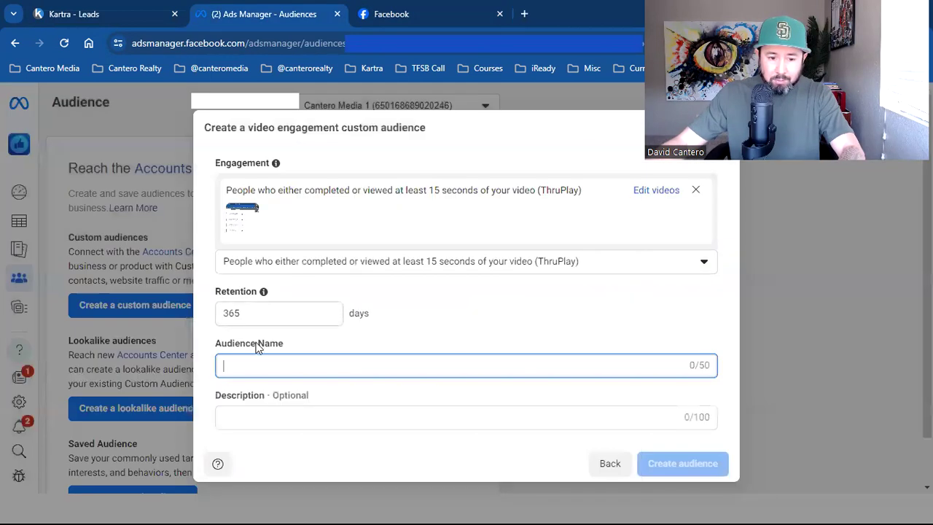
{"action": "key", "text": "ctrl+v"}
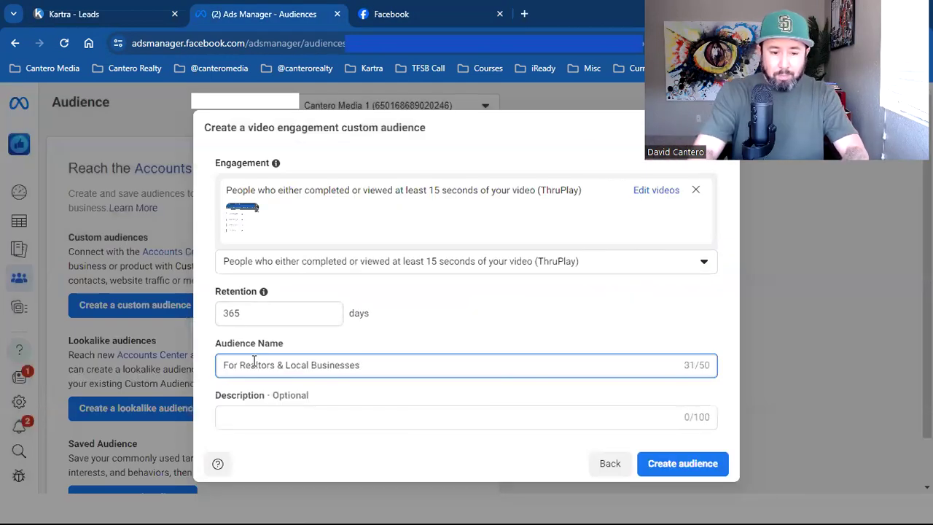
{"action": "type", "text": "(15 sec)"}
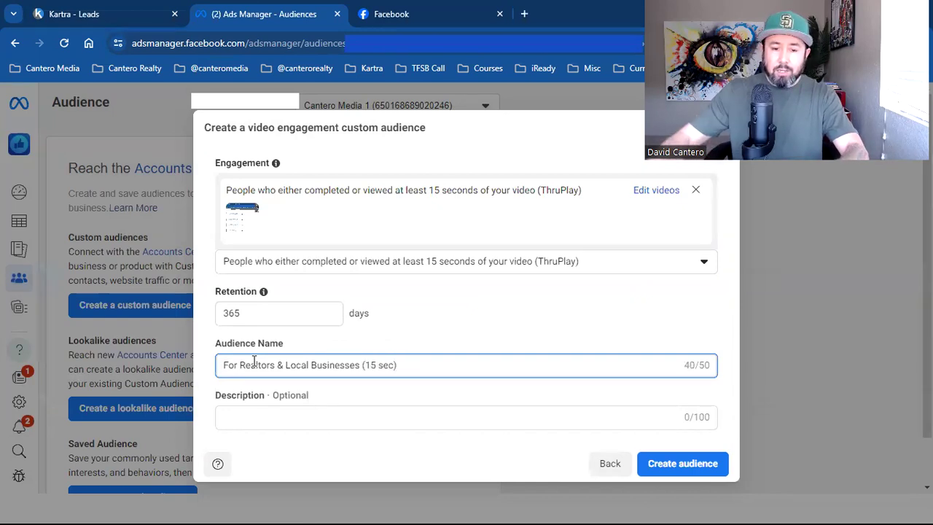
{"action": "left_click", "coordinate": [654, 467]}
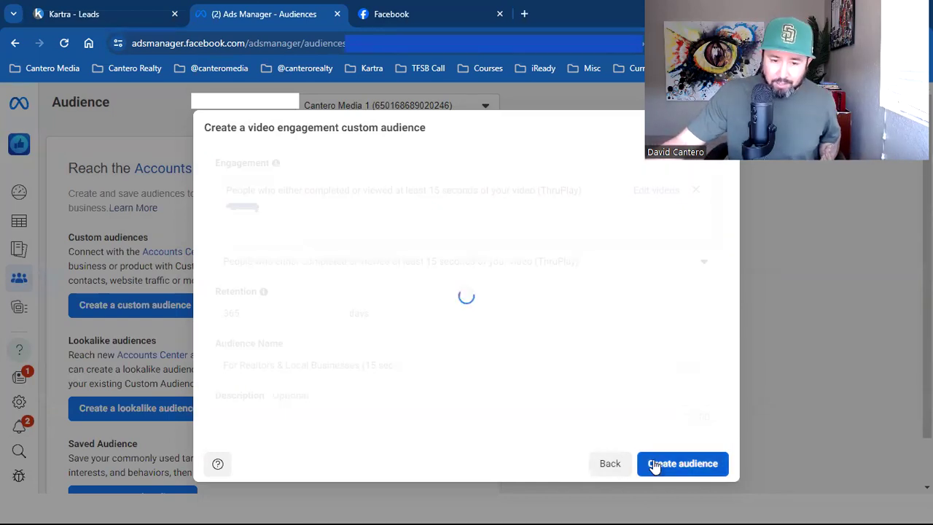